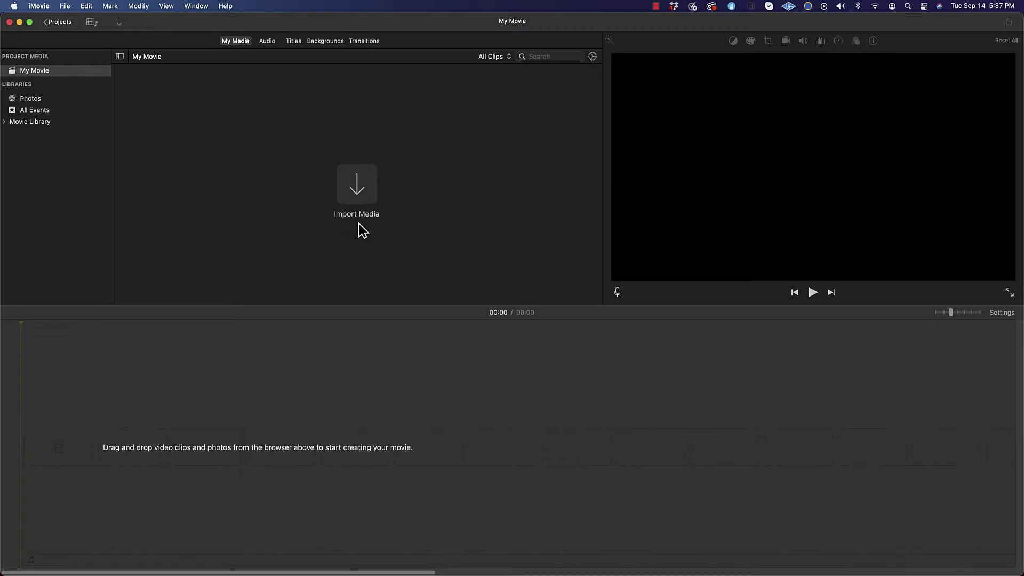
Dismiss iMovie's Import window and bring up Finder's Downloads folder with the camera files
click(359, 193)
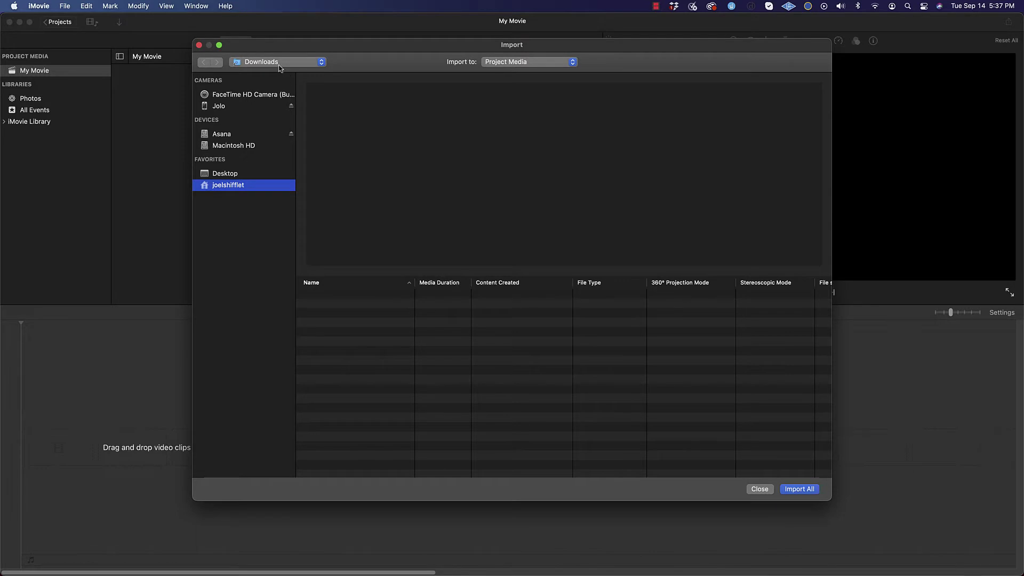
click(199, 45)
click(33, 557)
Drag Overhead Cam.MOV from Downloads into iMovie's My Media as a 2.9m clip
drag(635, 129, 602, 109)
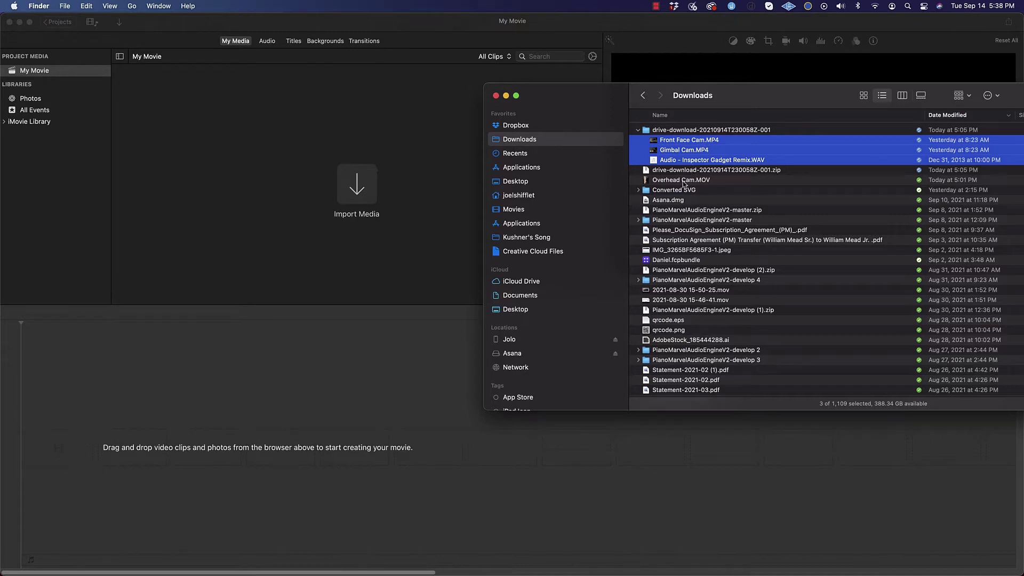
click(682, 181)
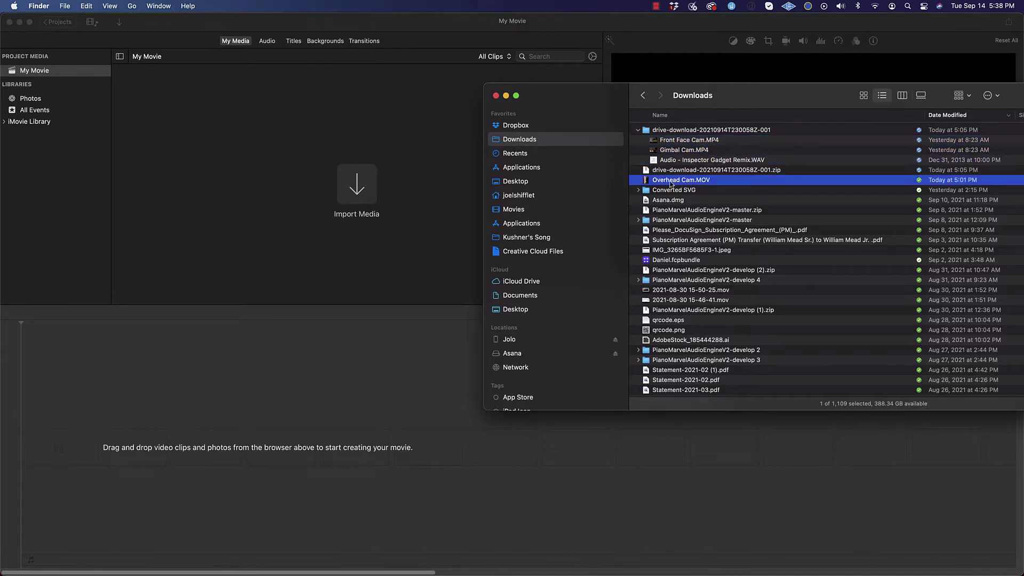
drag(675, 183, 402, 178)
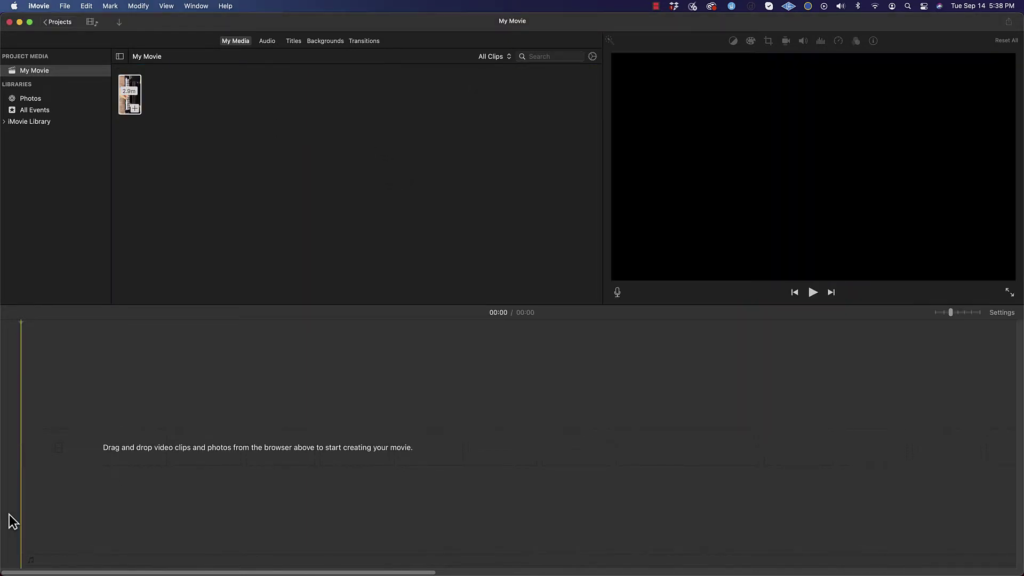
Drag Gimbal Cam.MP4 (2.1m) and Front Face Cam.MP4 (4.1m) from Finder into iMovie's media
click(34, 564)
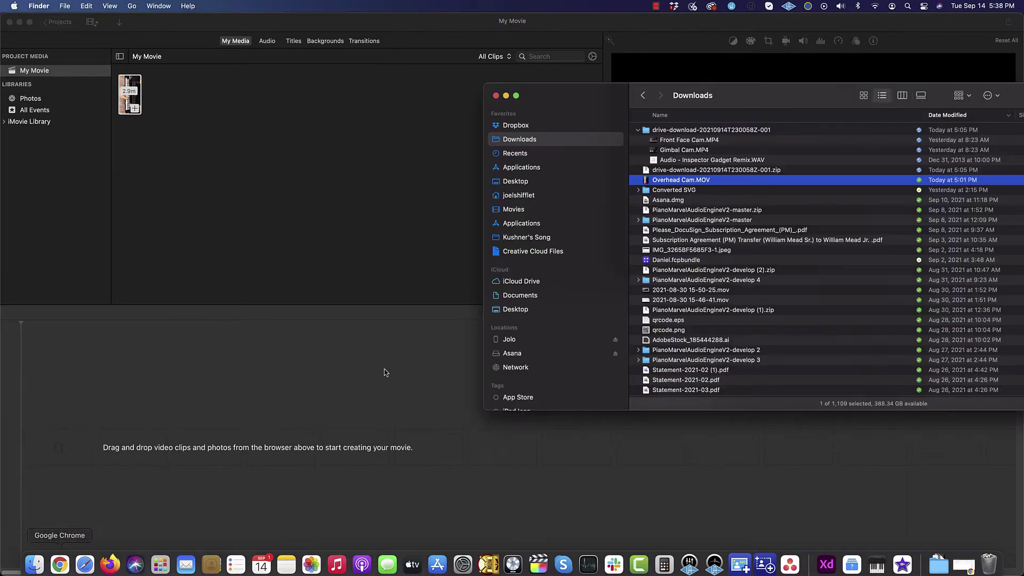
click(675, 151)
drag(673, 152, 398, 159)
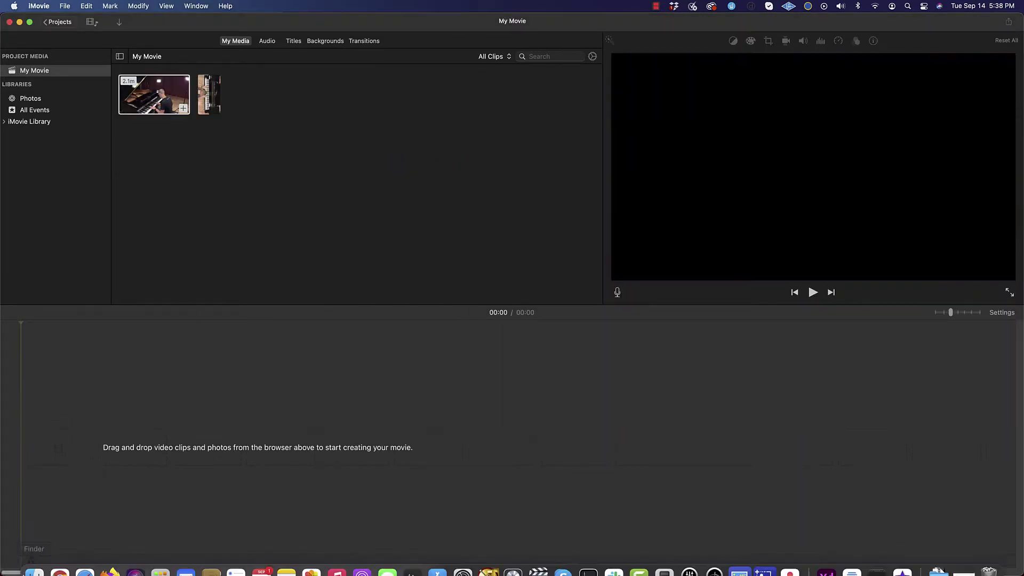
click(31, 559)
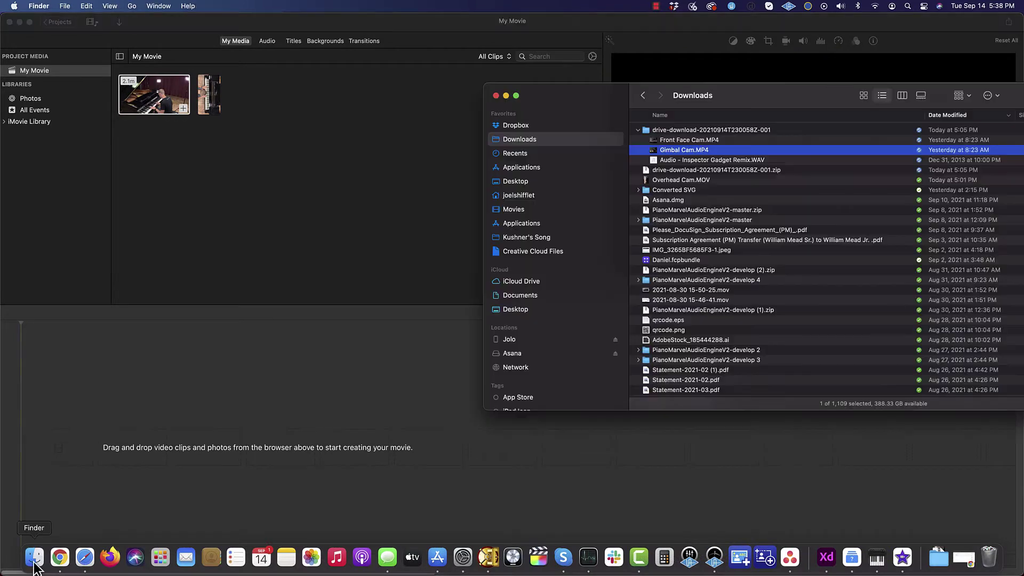
click(703, 141)
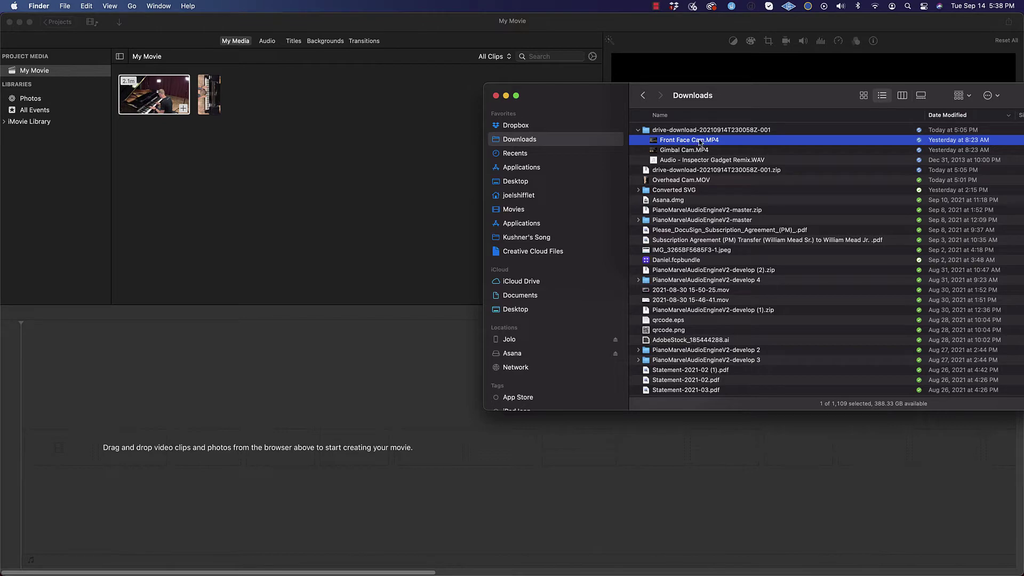
drag(698, 141, 382, 138)
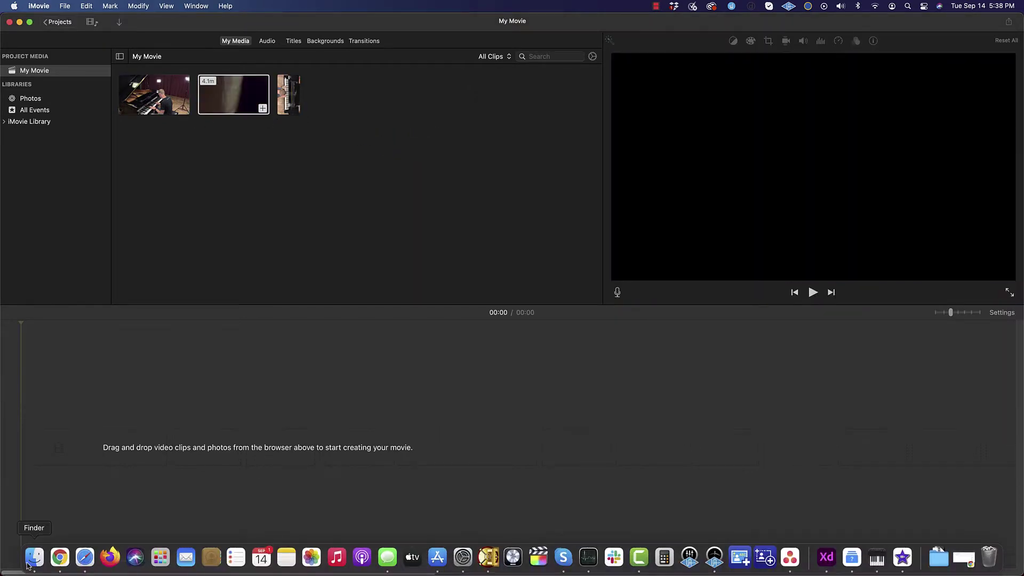
Drag Audio - Inspector Gadget Remix.WAV from Finder into iMovie's media as a 1.8m audio clip
click(28, 566)
click(704, 161)
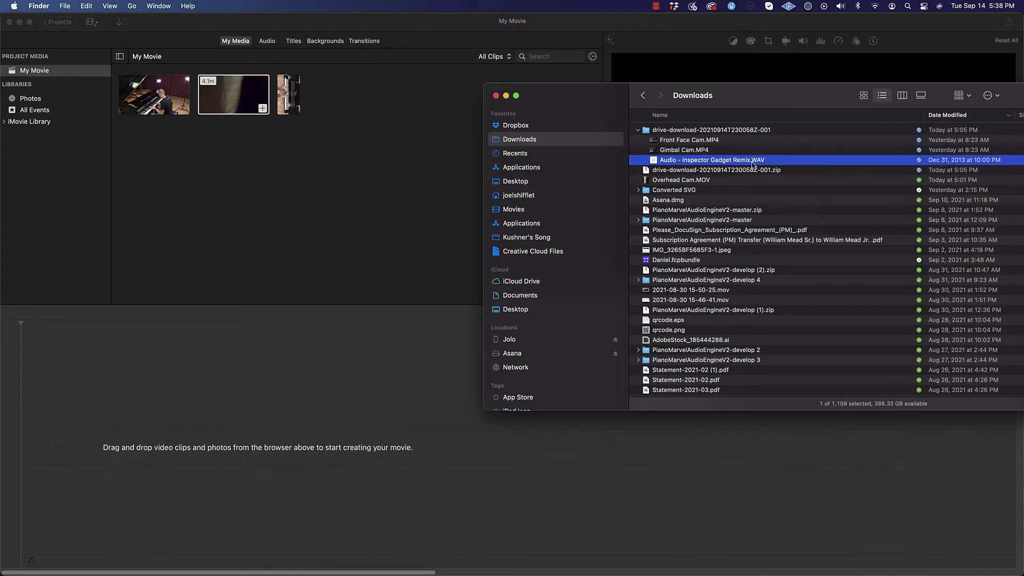
drag(720, 161, 380, 165)
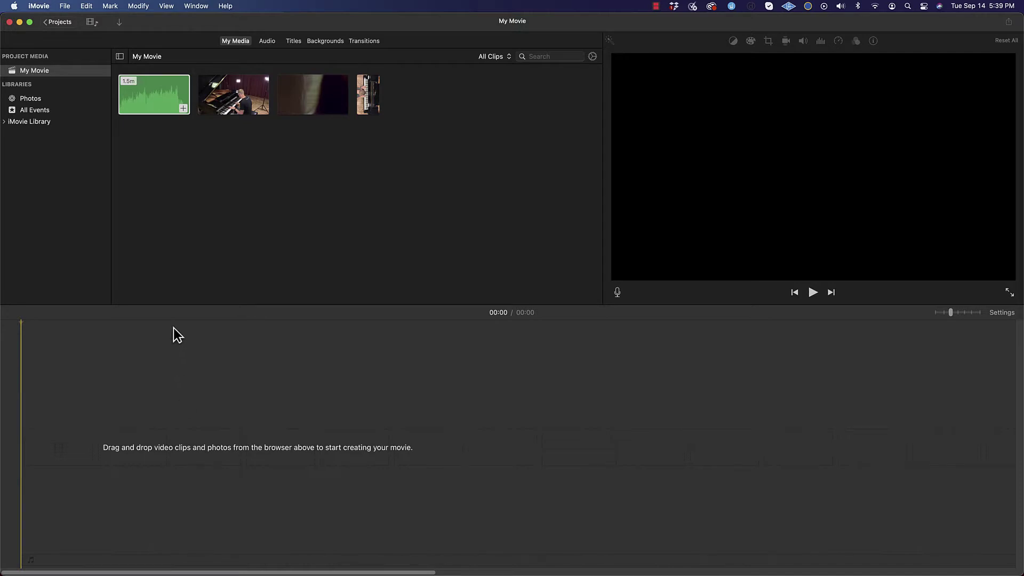
Place the 2.9m Overhead Cam clip on the timeline, making the project 02:54 long
click(153, 98)
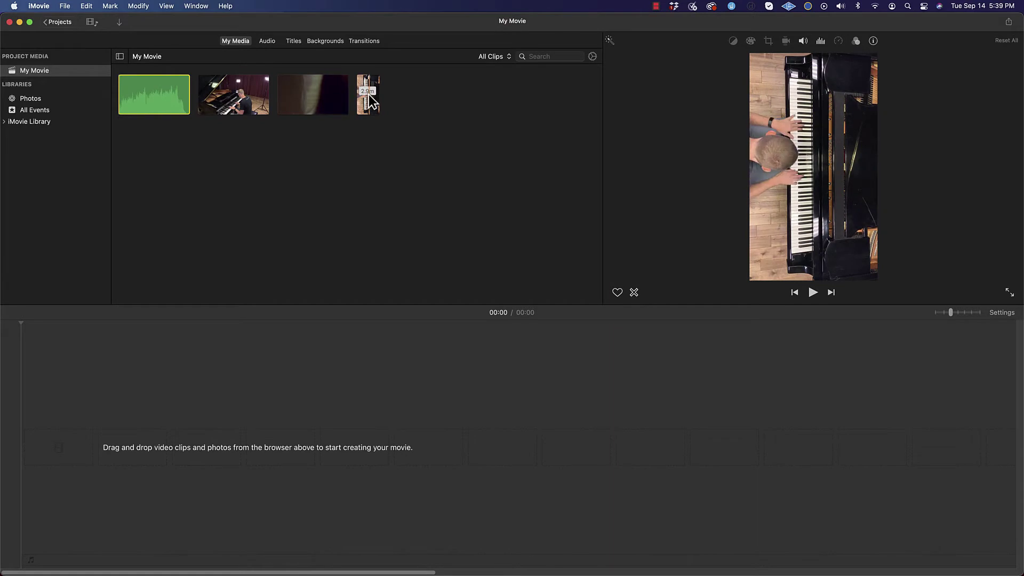
drag(368, 96, 68, 437)
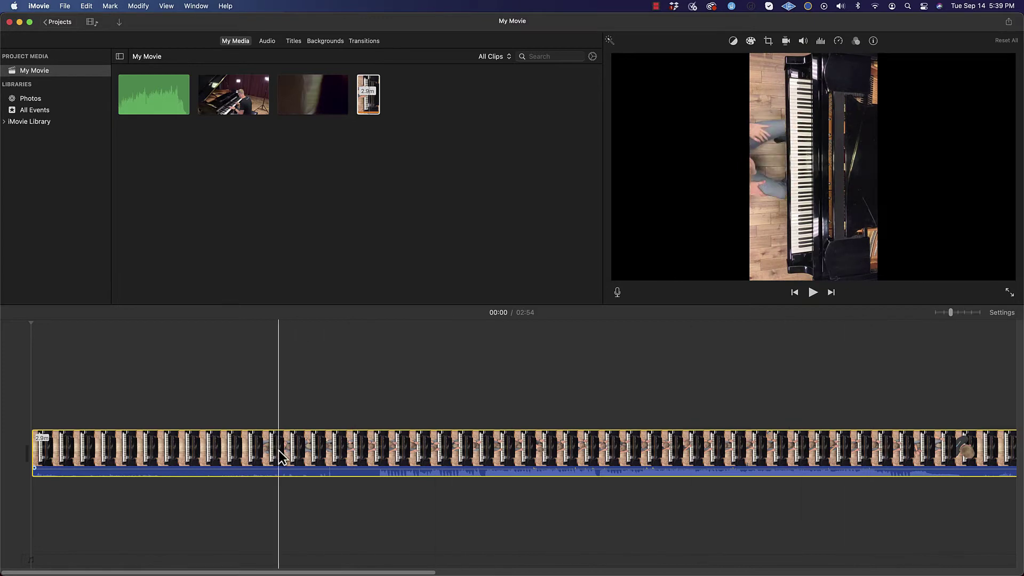
Drop the 4.1m Front Face Cam clip above the overhead track as a cutaway, extending the project to 04:11
click(315, 88)
drag(314, 88, 28, 404)
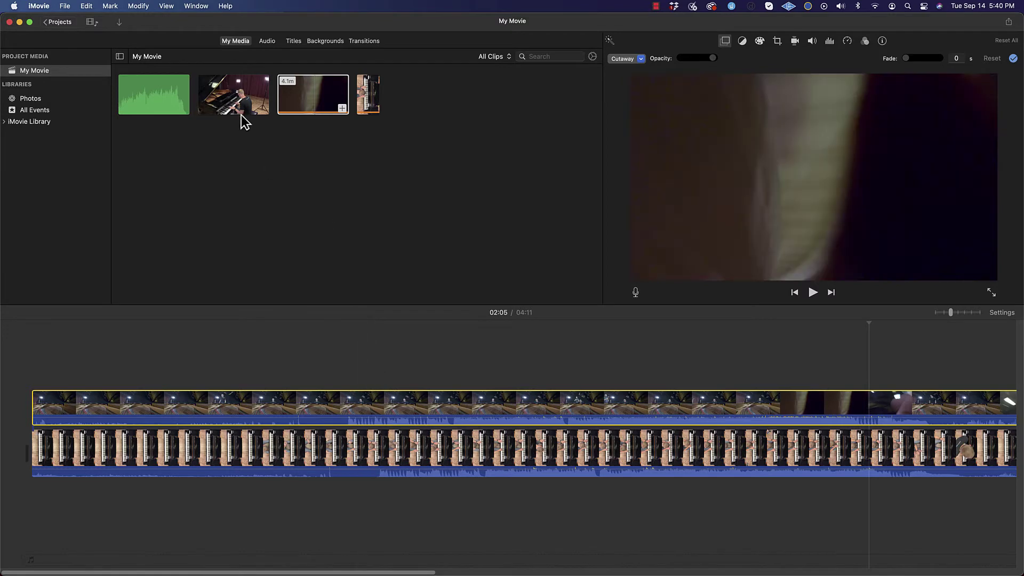
click(236, 100)
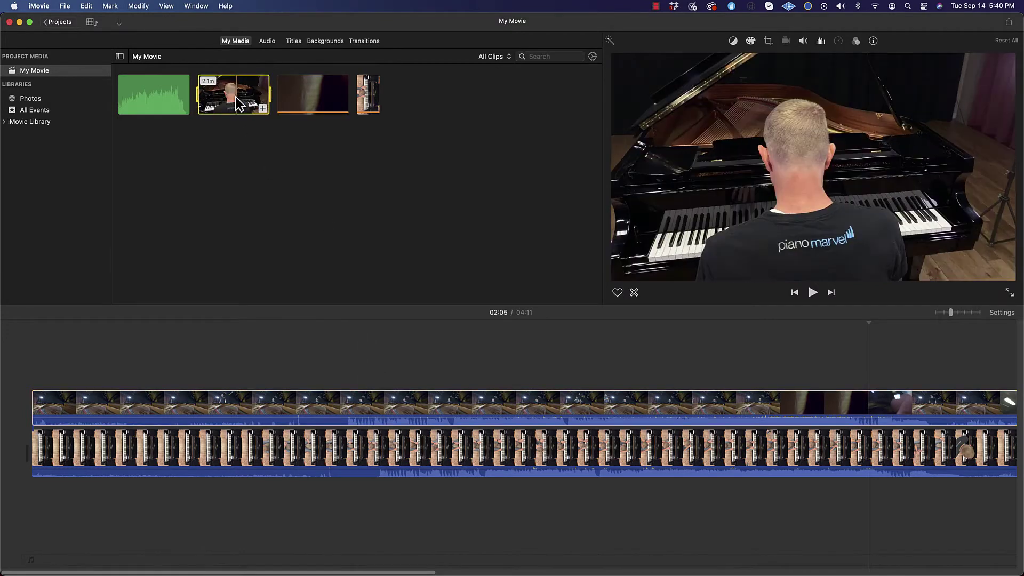
drag(334, 281, 402, 386)
drag(346, 387, 261, 195)
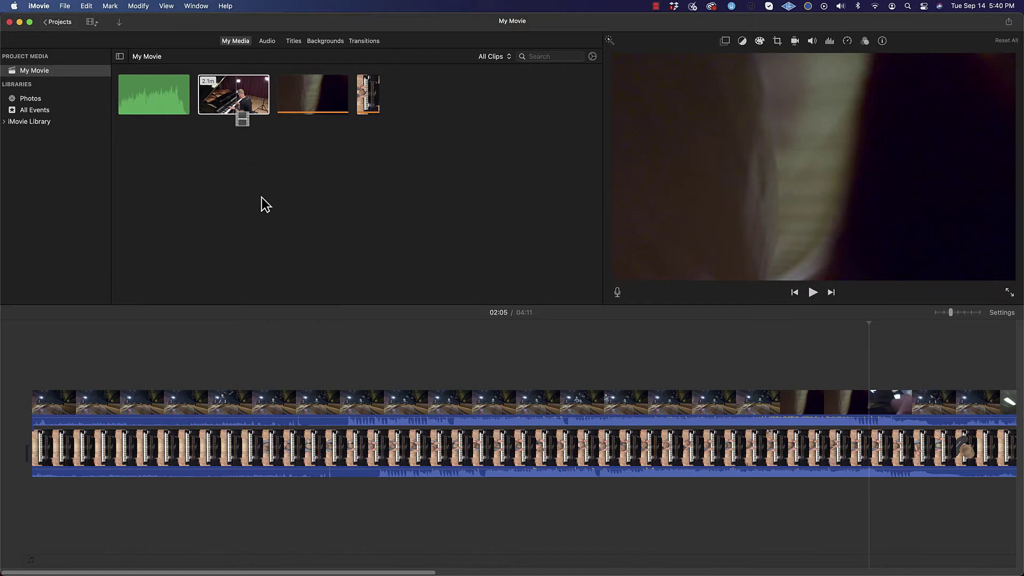
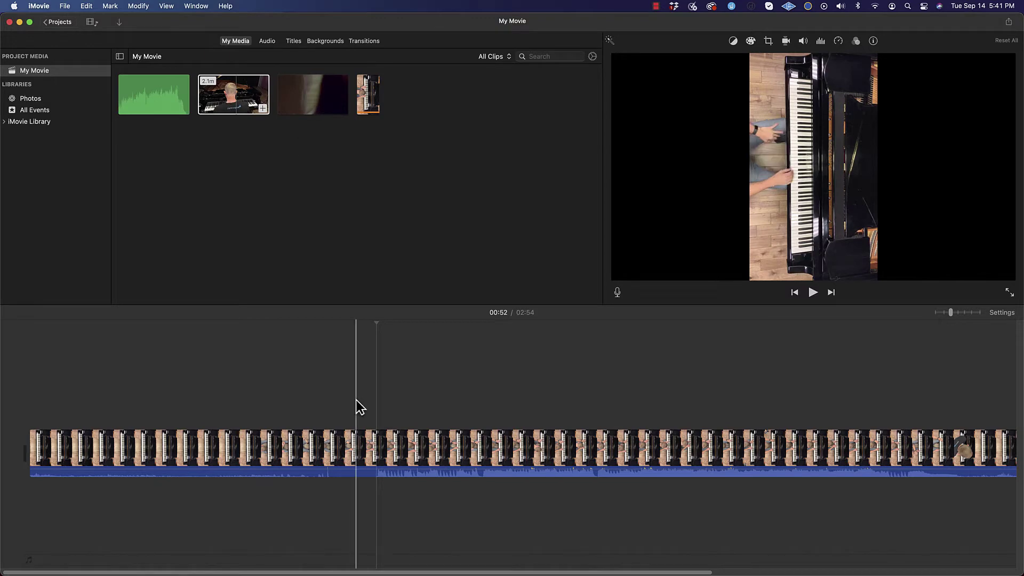
Delete the overhead piano clip from the timeline and deselect it
click(368, 448)
key(Delete)
click(360, 162)
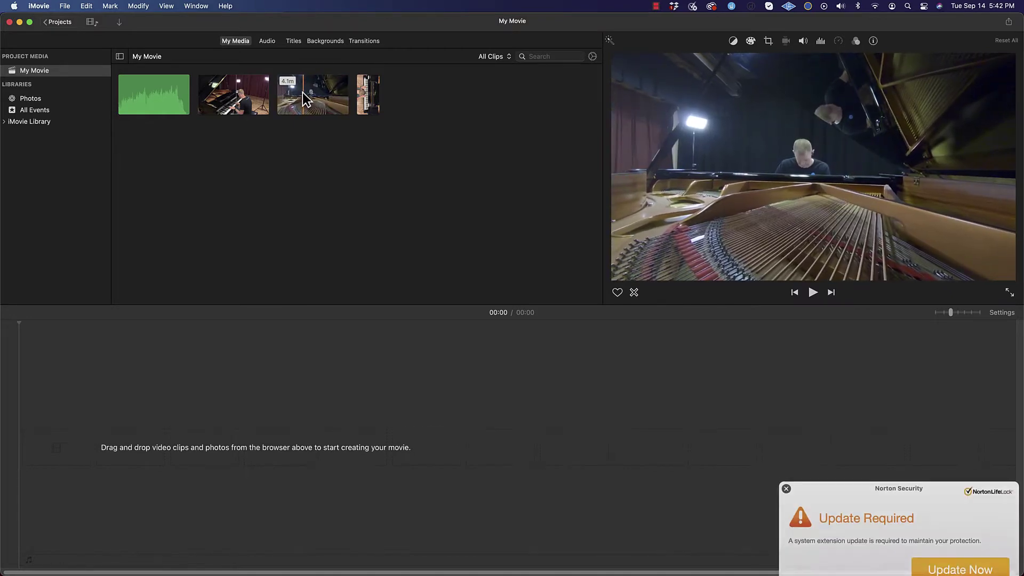
Close the Norton security notification and select the third media clip
click(786, 474)
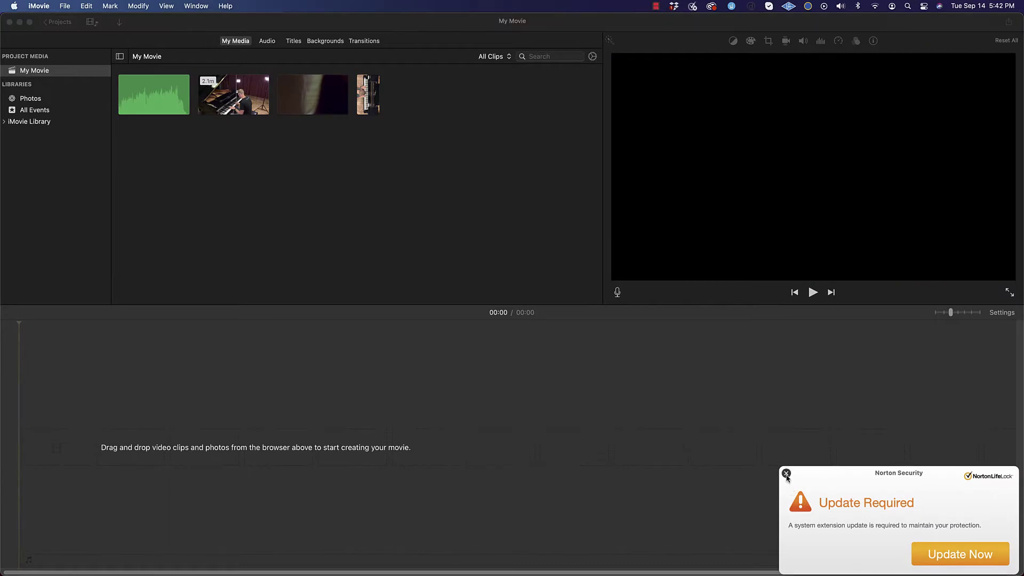
click(312, 89)
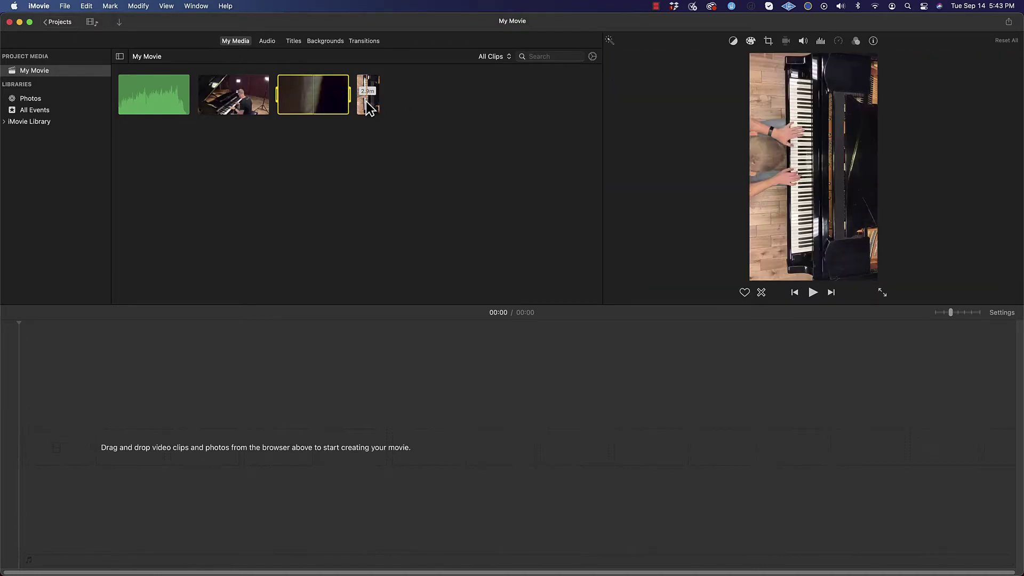
Add the overhead keyboard clip to the empty timeline and select it there
drag(366, 102, 91, 434)
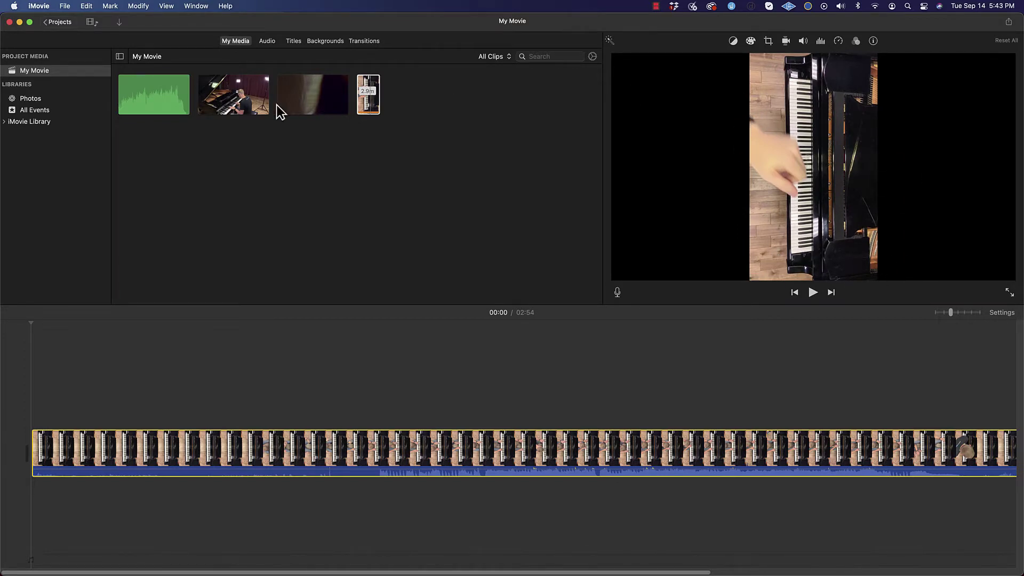
click(237, 96)
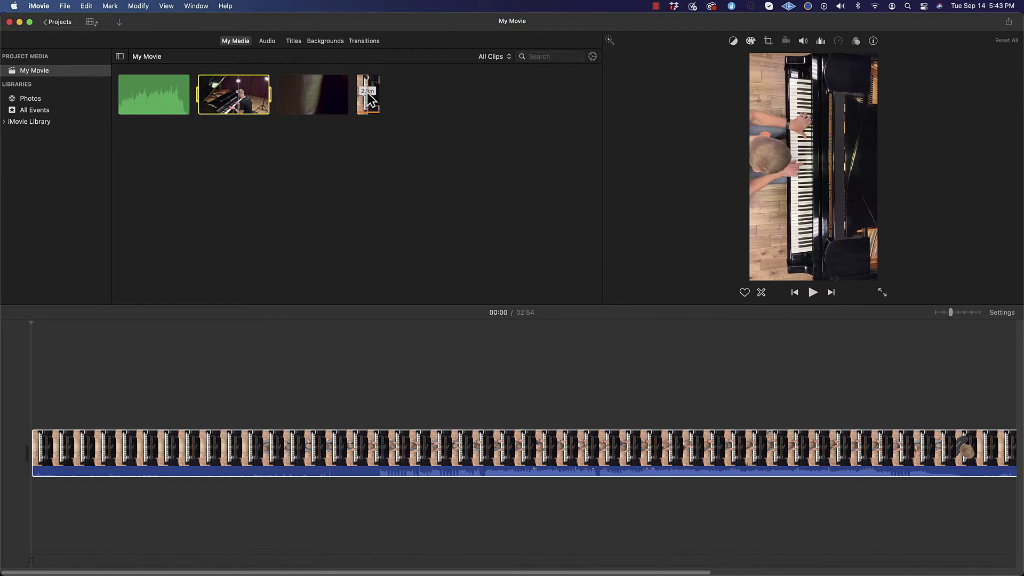
click(367, 91)
click(557, 442)
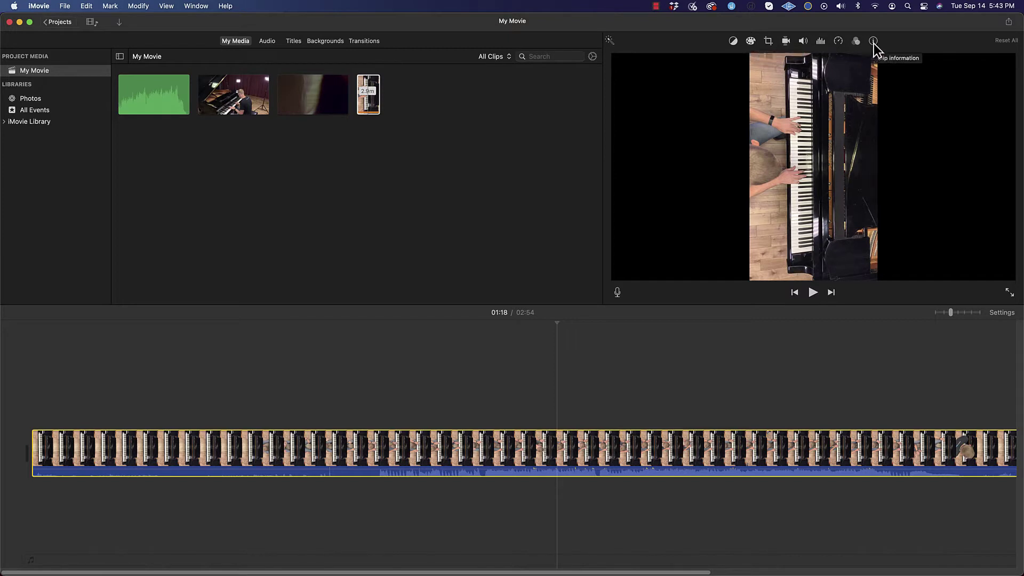
Rotate the overhead keyboard clip 90° counterclockwise with the Crop controls
click(768, 41)
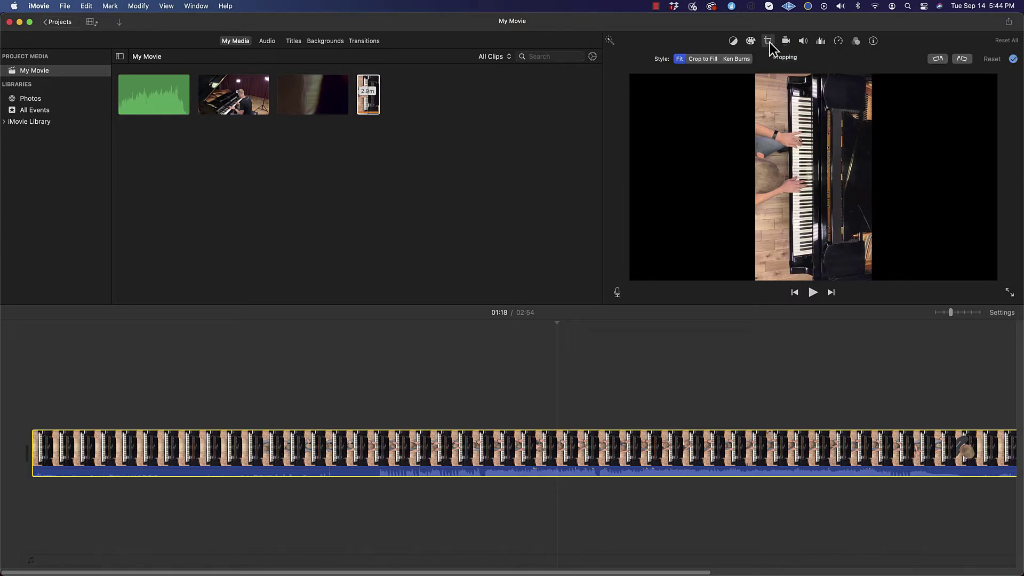
click(937, 59)
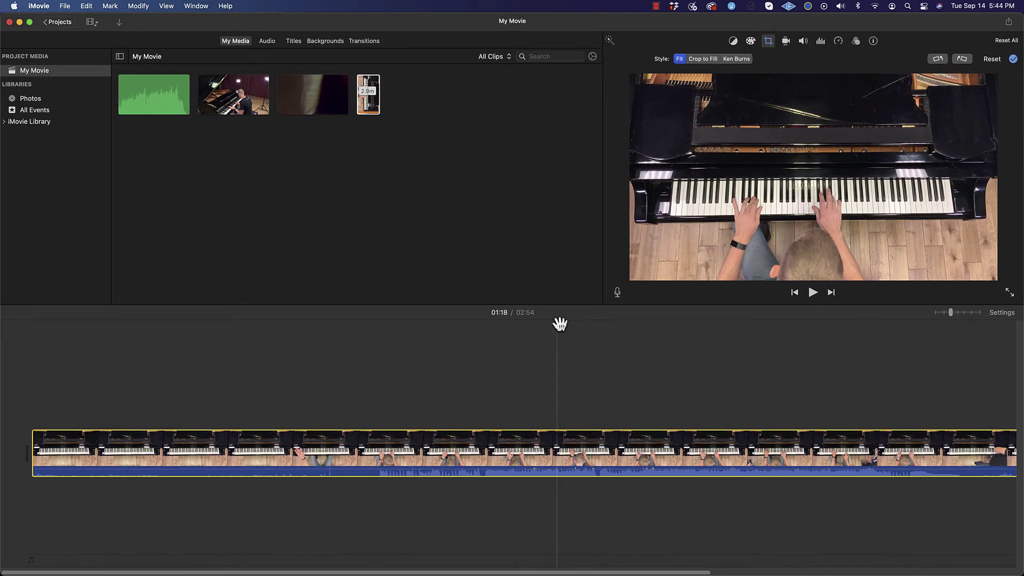
click(235, 104)
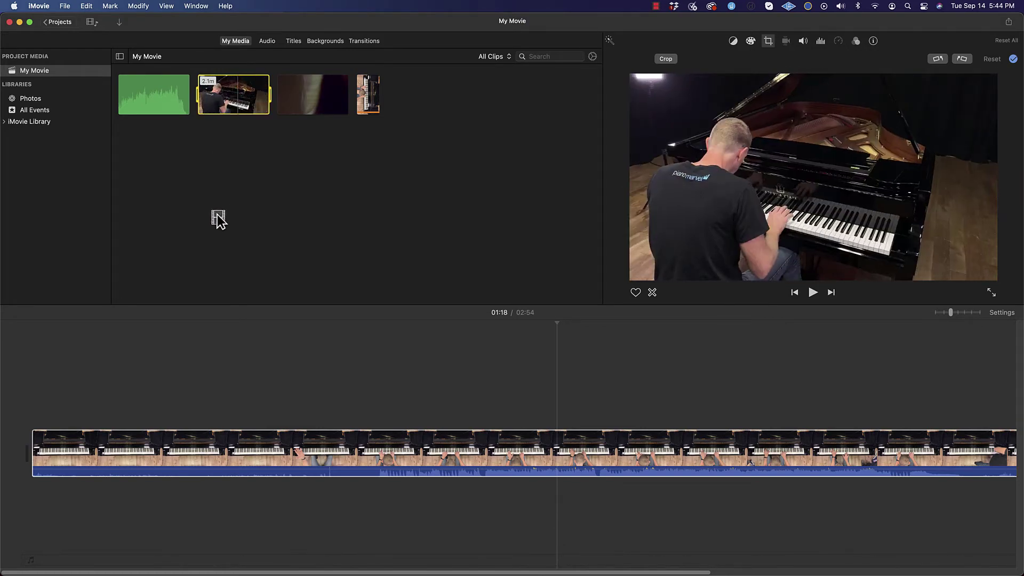
Place the pianist cutaway above the main clip and Inspector Gadget Remix below, enlarging the timeline
drag(218, 219, 30, 397)
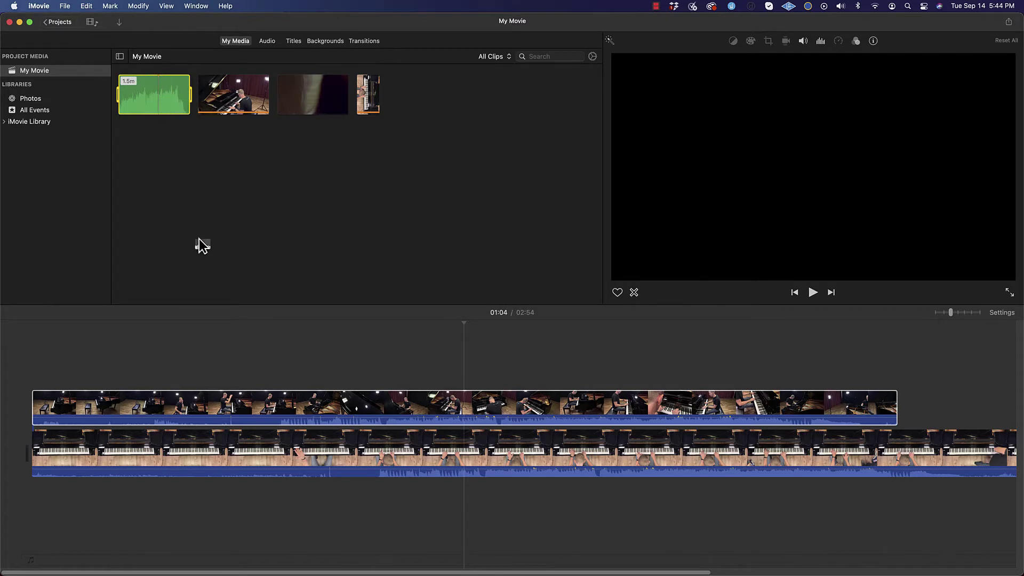
drag(203, 246, 28, 504)
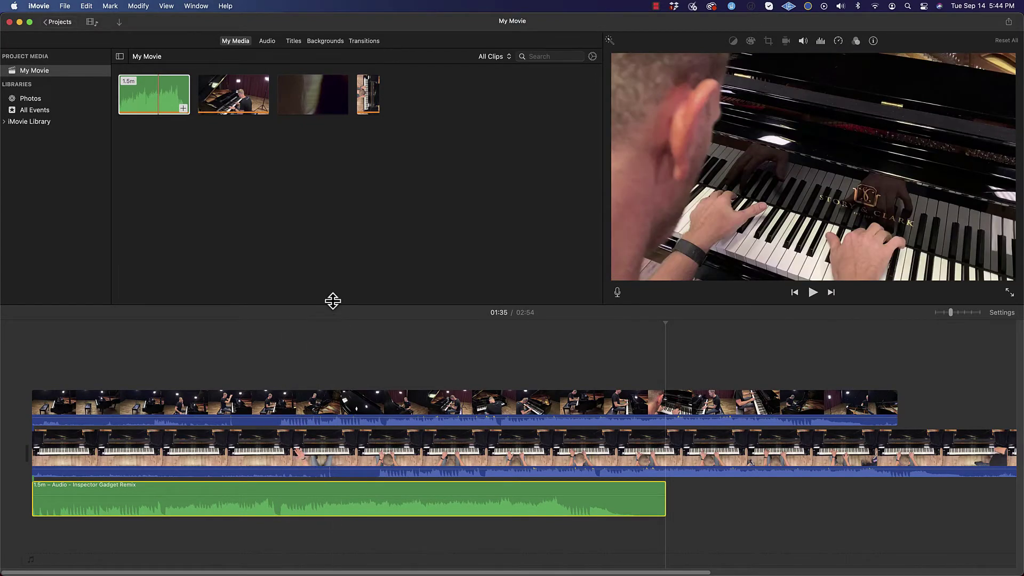
drag(333, 302, 331, 199)
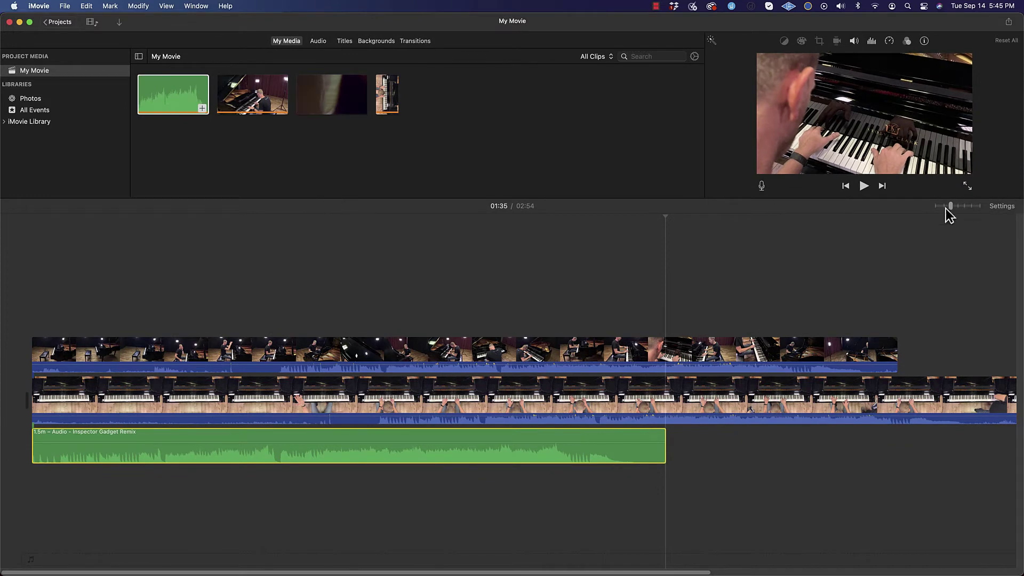
Zoom the timeline slightly and increase Clip Size in the project Settings
drag(950, 207, 964, 205)
click(1000, 209)
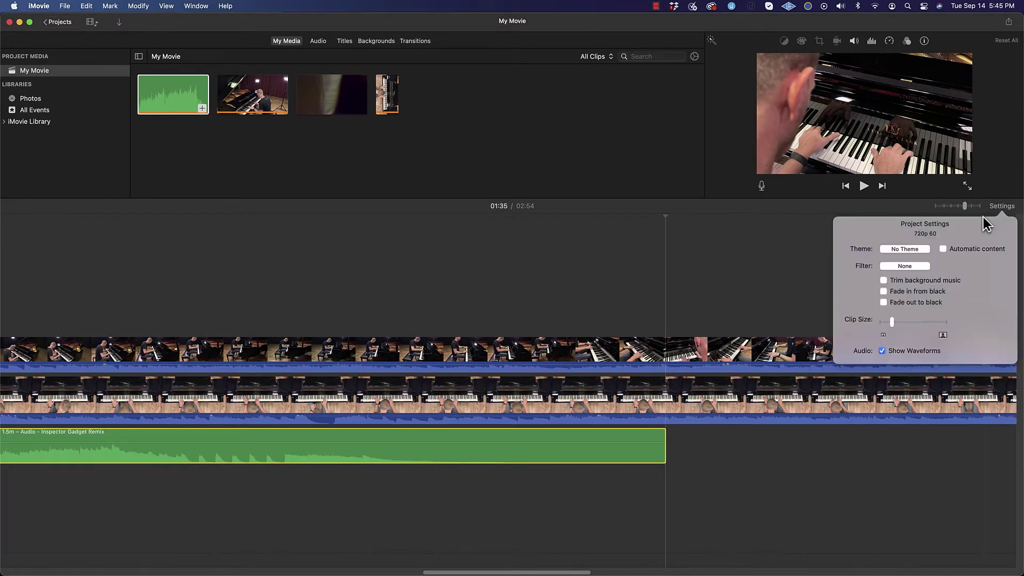
drag(892, 321, 936, 319)
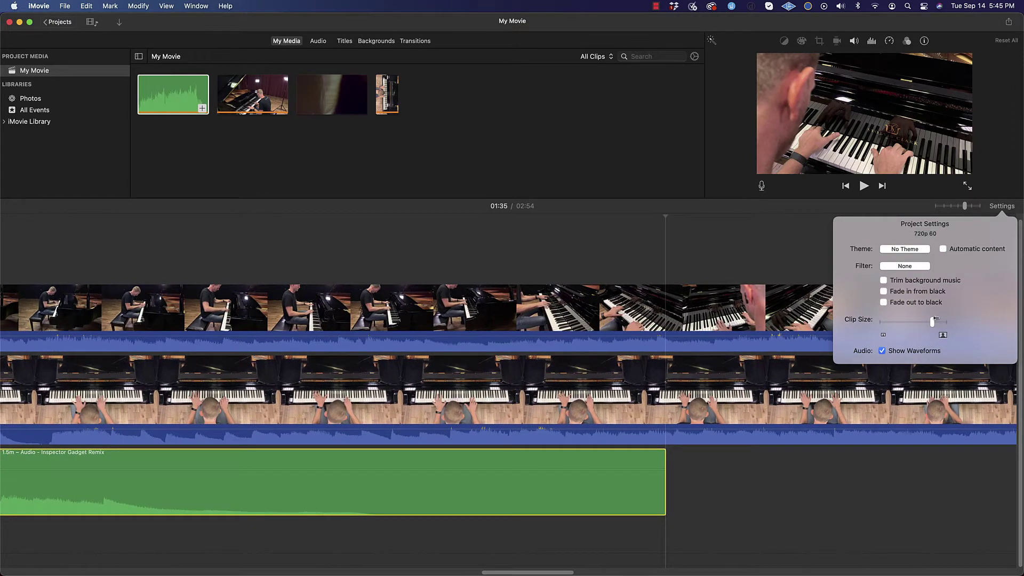
click(999, 213)
Zoom the timeline out with Cmd-minus and scroll across the clips
scroll(507, 315, left, 5)
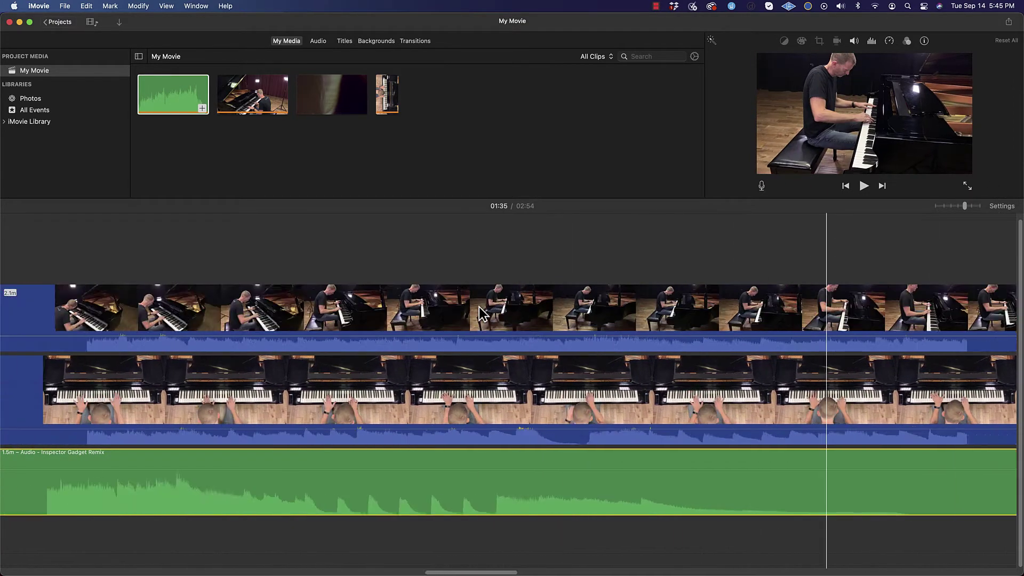
scroll(481, 313, left, 10)
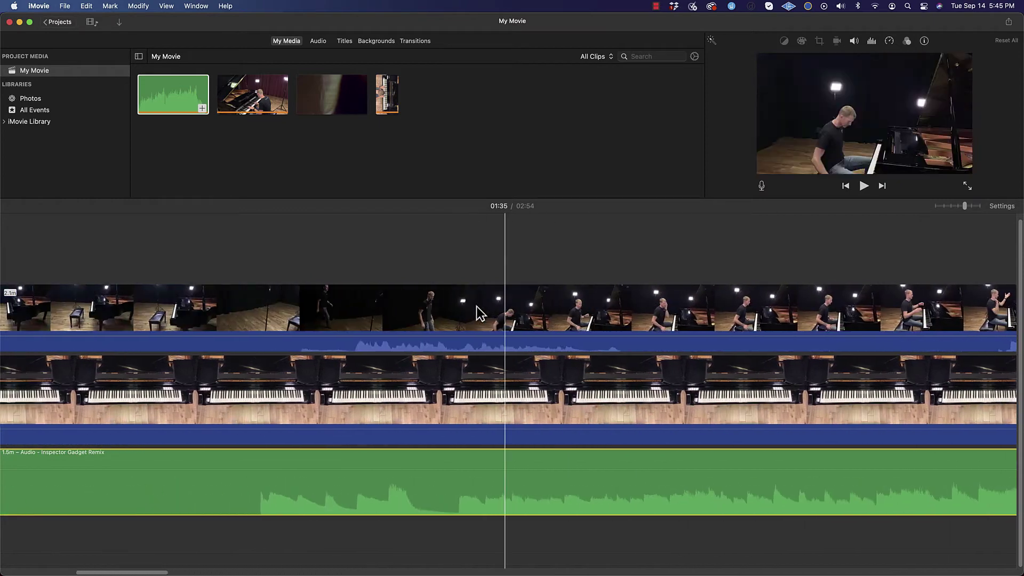
scroll(480, 313, left, 8)
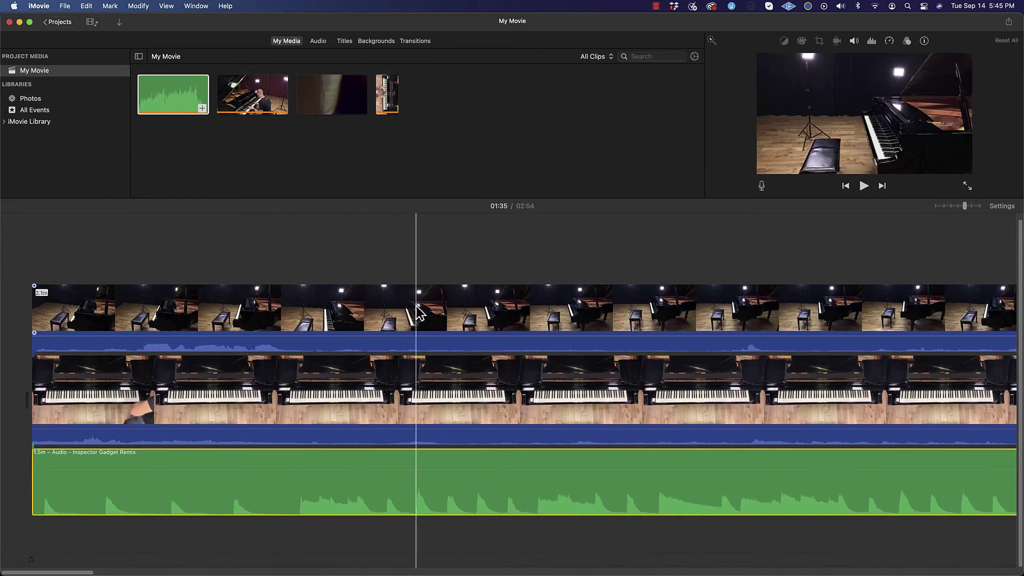
key(super+minus)
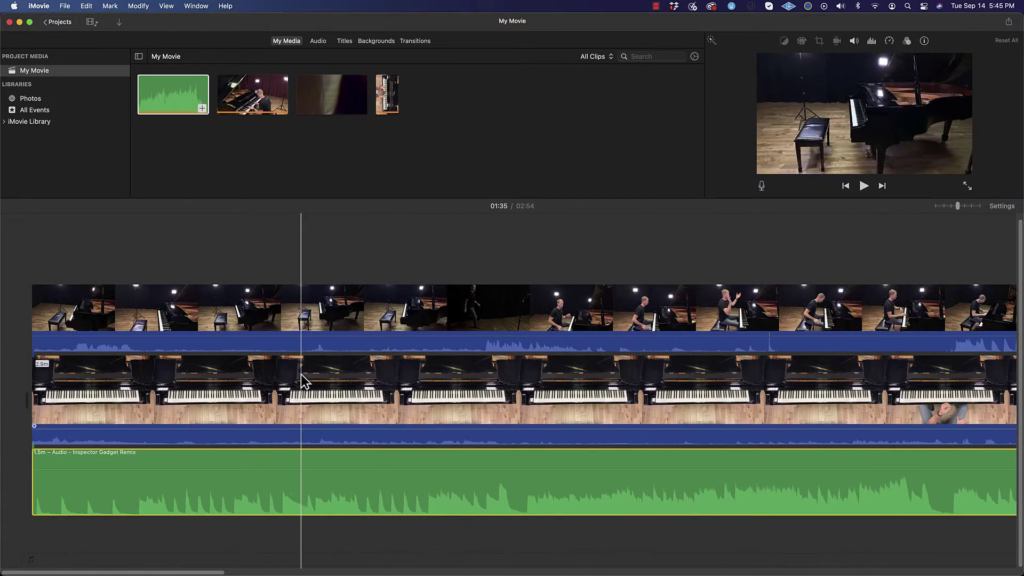
scroll(555, 354, right, 5)
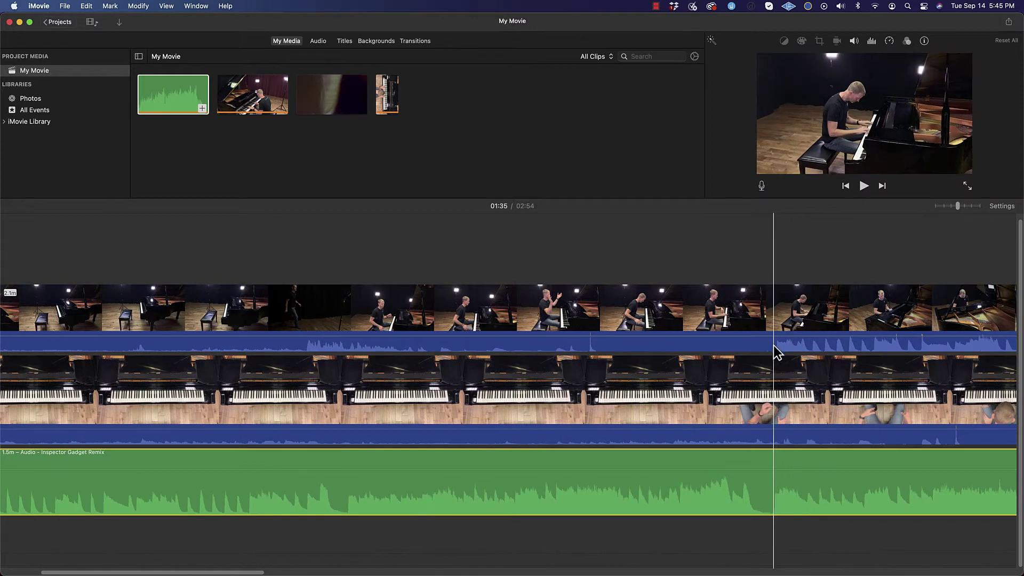
scroll(796, 352, right, 5)
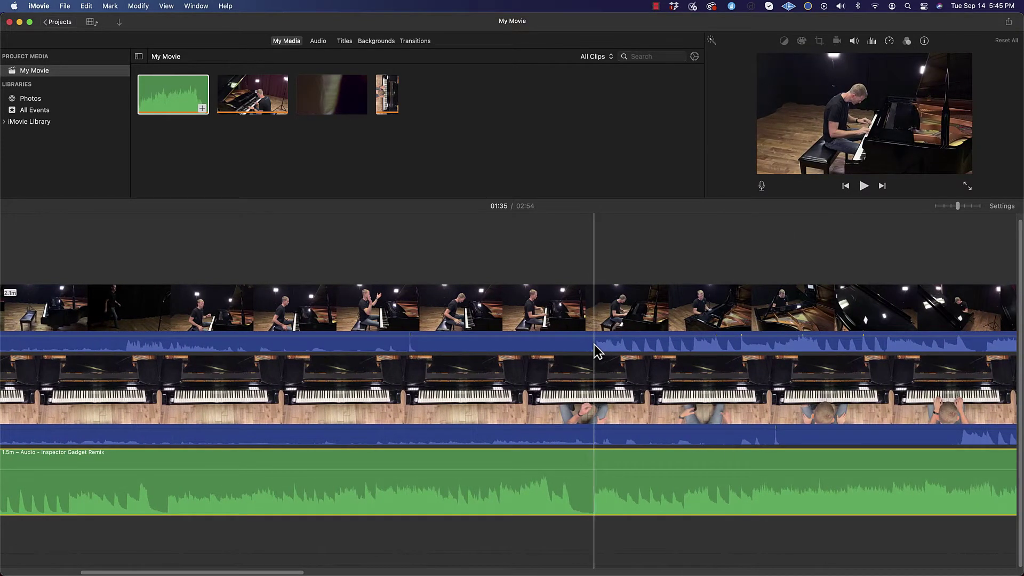
scroll(609, 350, right, 2)
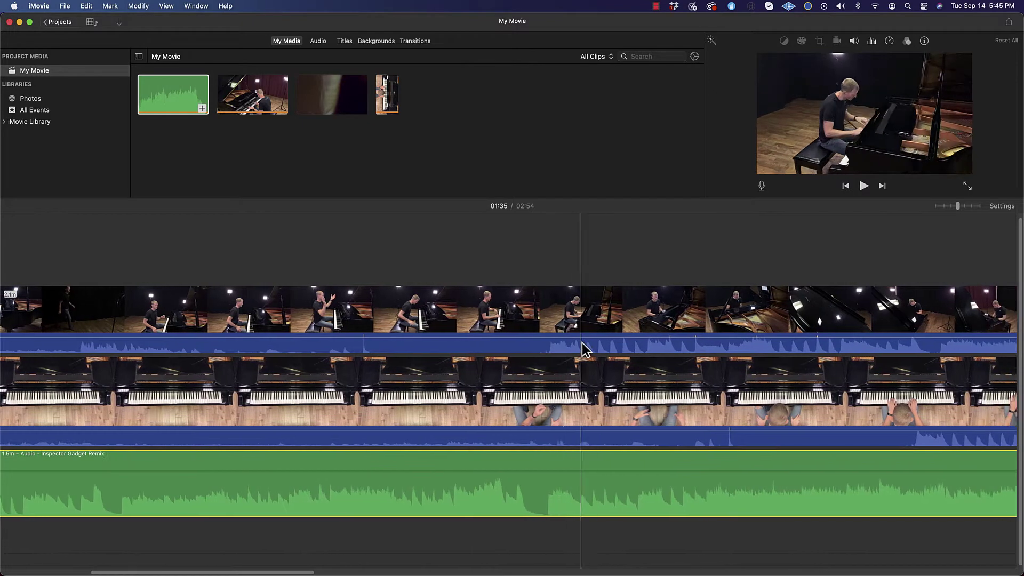
scroll(583, 349, right, 1)
click(545, 350)
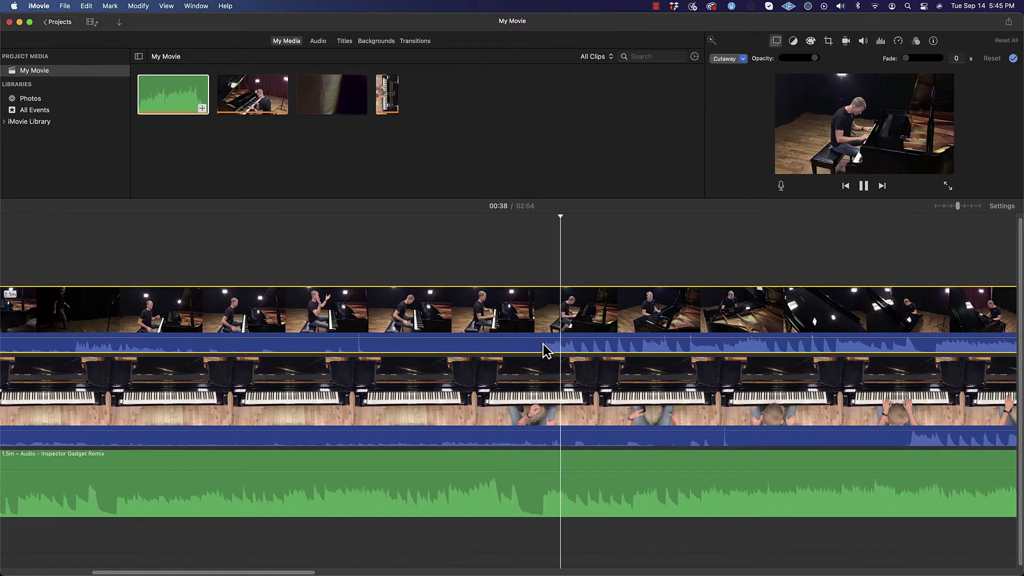
scroll(545, 350, right, 1)
key(space)
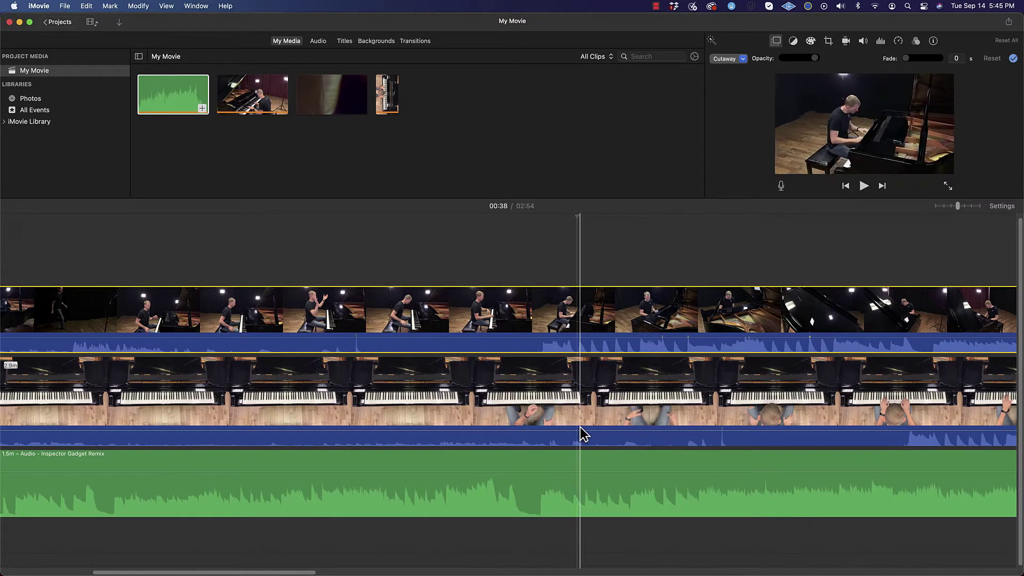
drag(563, 431, 565, 480)
click(560, 470)
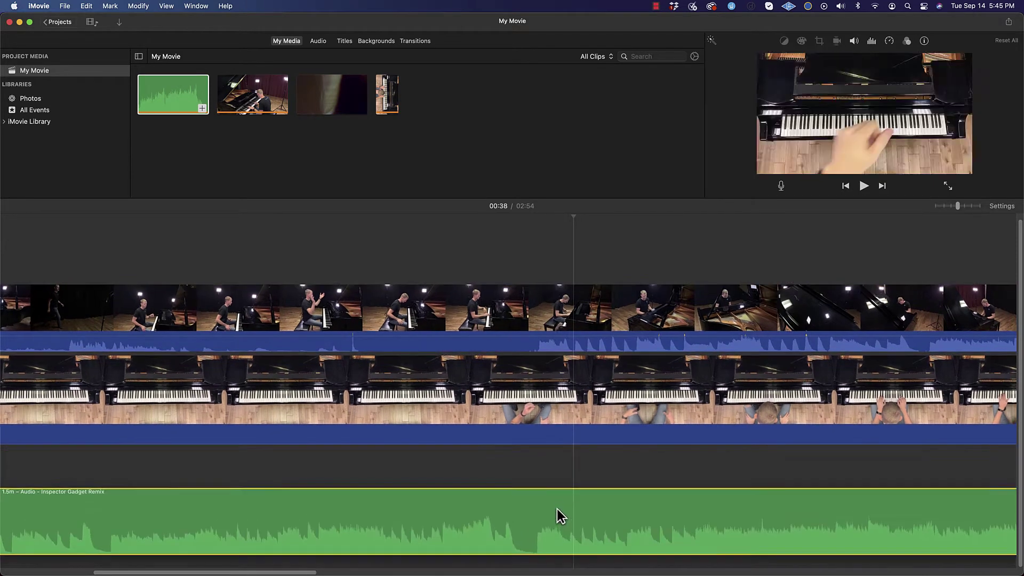
drag(555, 469, 535, 515)
click(511, 215)
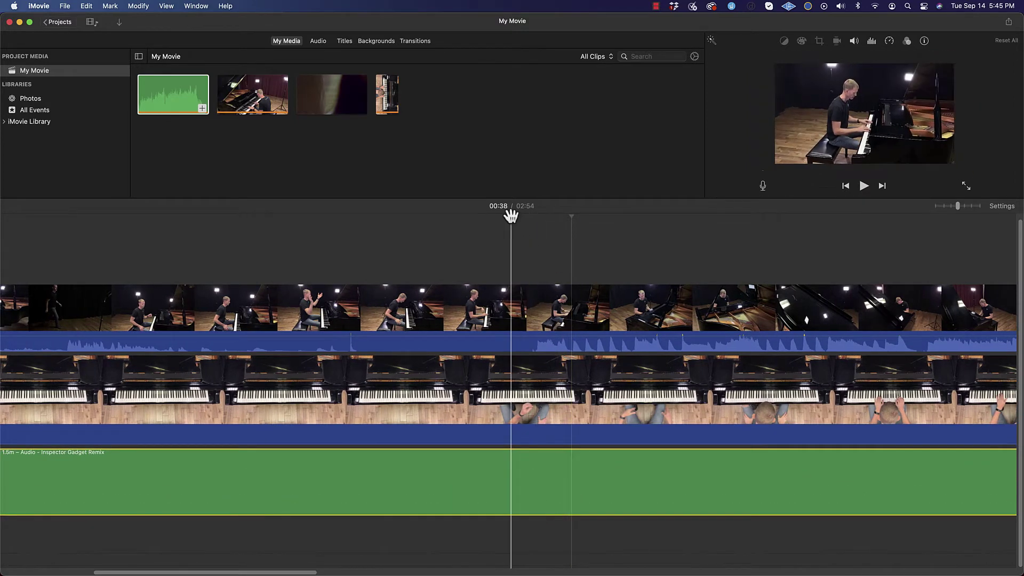
key(space)
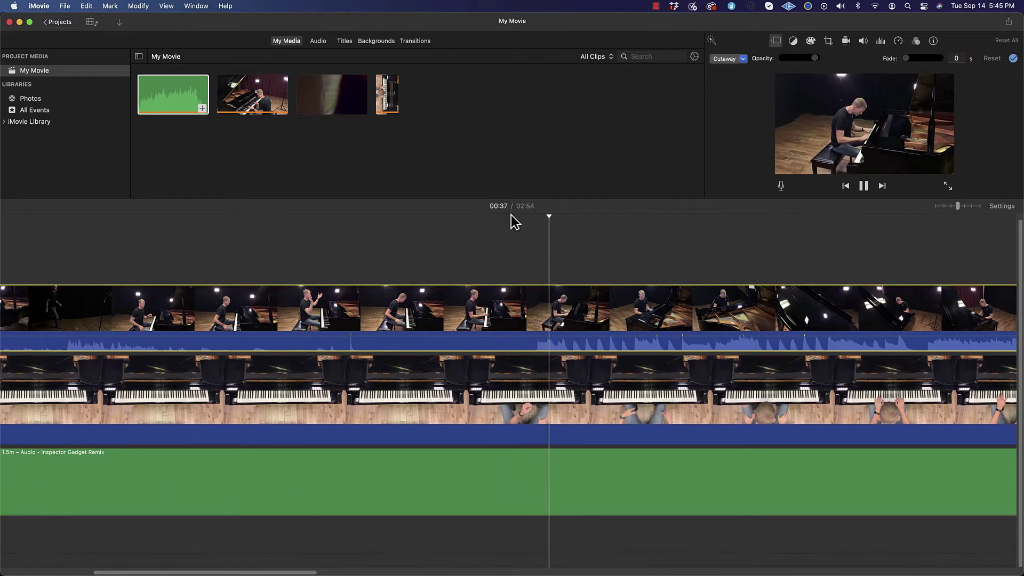
key(space)
key(super+z)
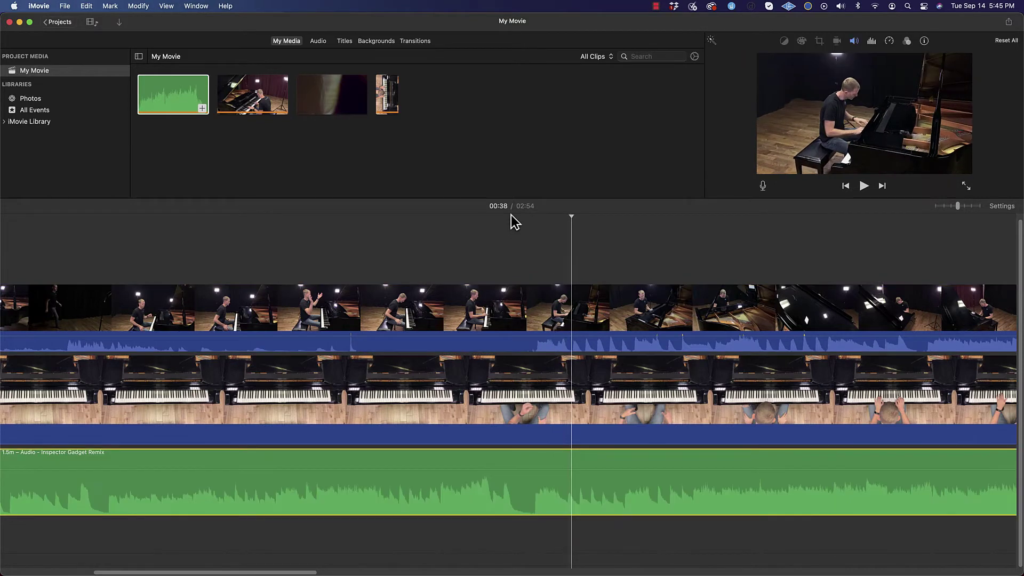
key(Delete)
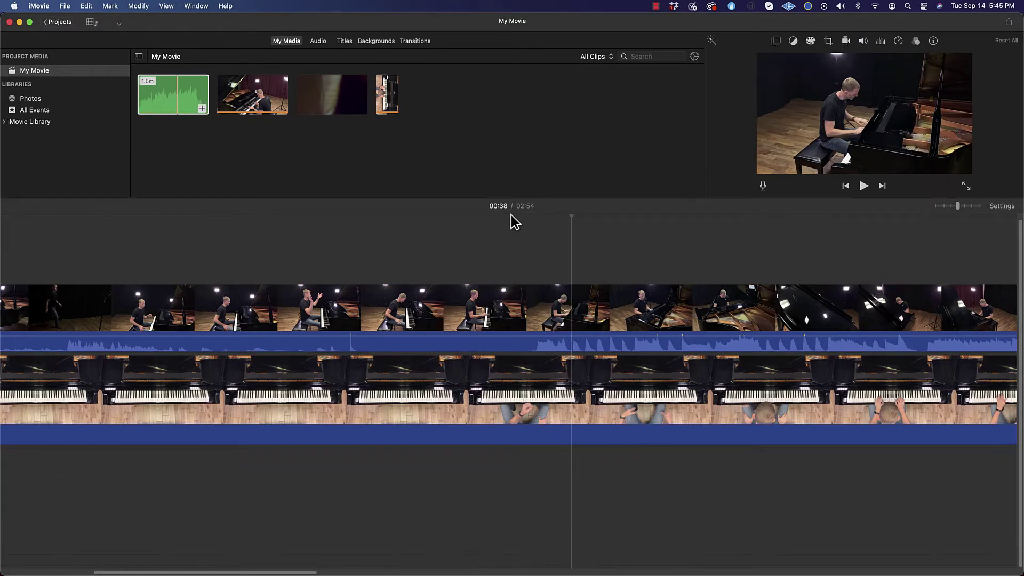
key(super+z)
key(Home)
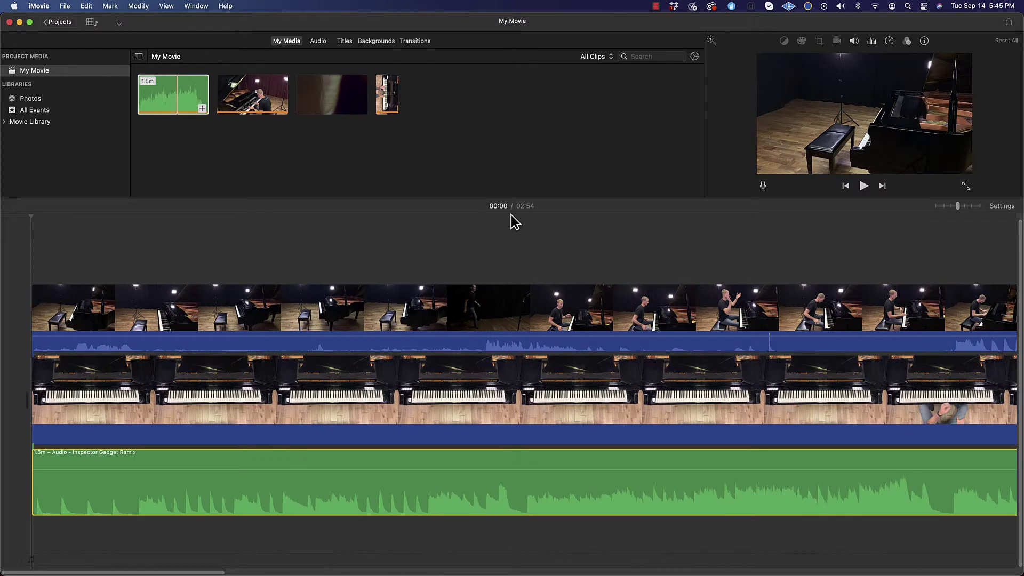
key(Down)
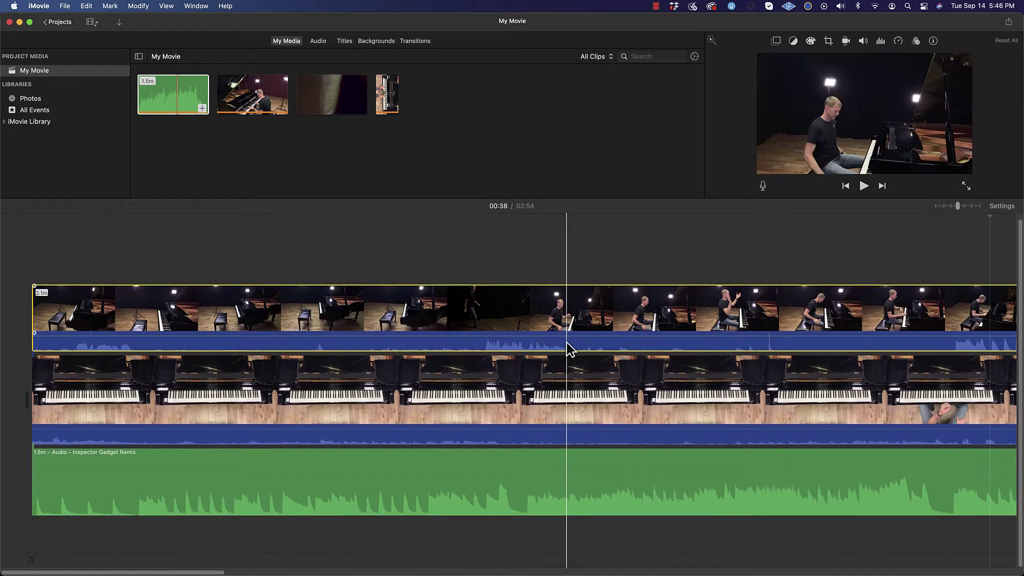
scroll(567, 344, right, 5)
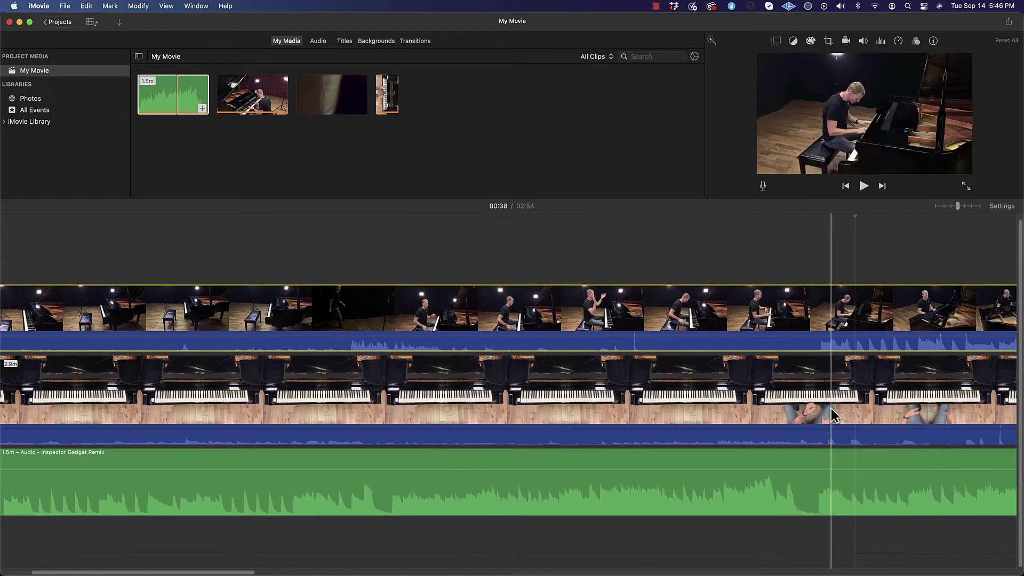
scroll(715, 407, right, 6)
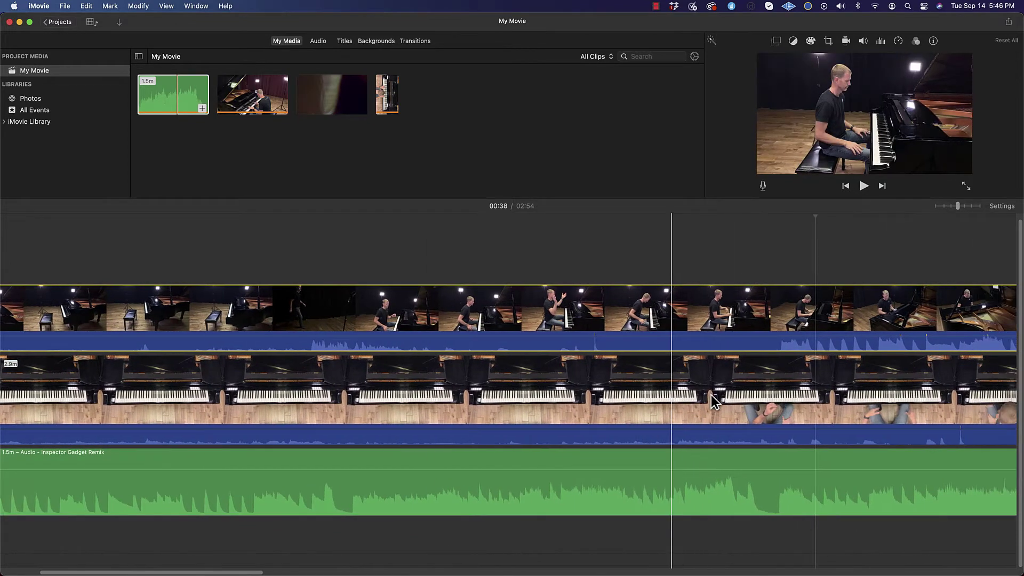
scroll(848, 398, right, 8)
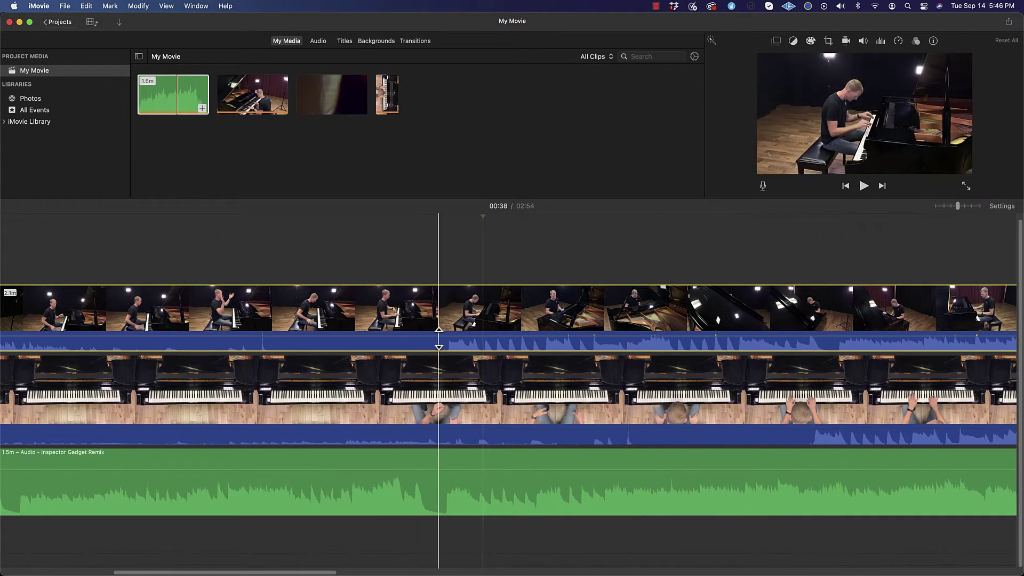
Slide the side-view clip later and move the Inspector Gadget Remix music to start near 00:52
drag(453, 325, 805, 319)
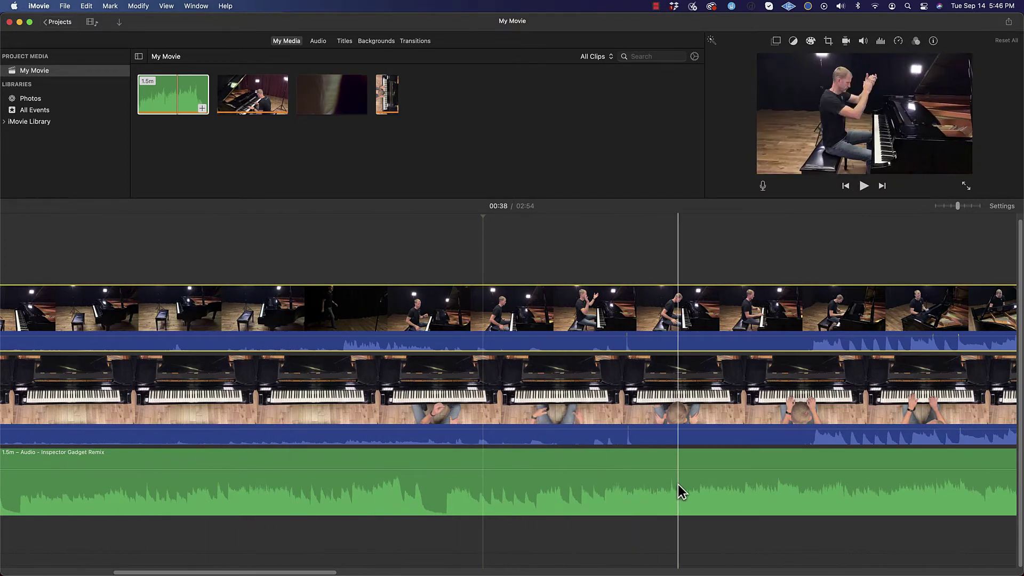
click(390, 504)
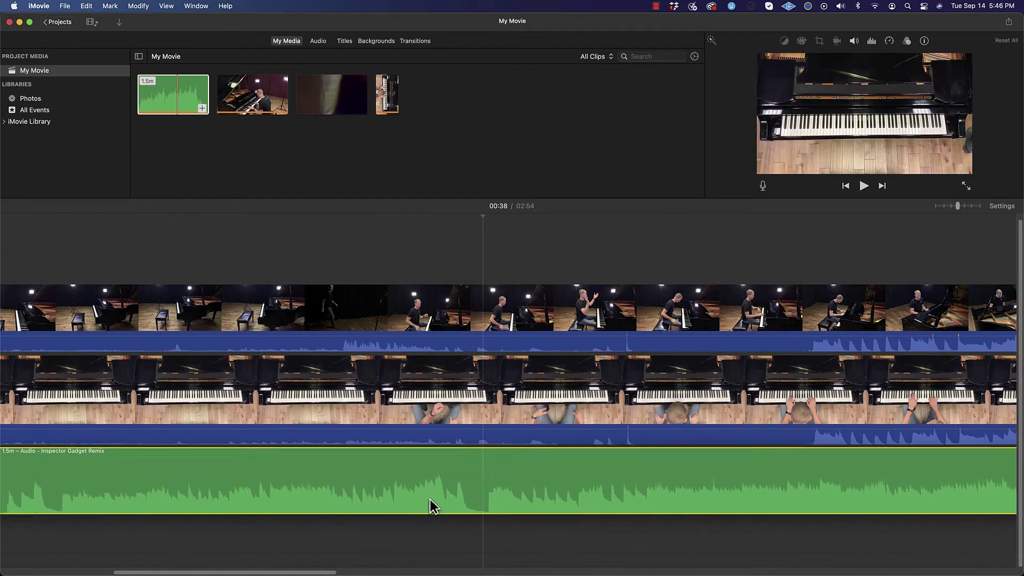
drag(864, 497, 994, 491)
scroll(887, 496, right, 6)
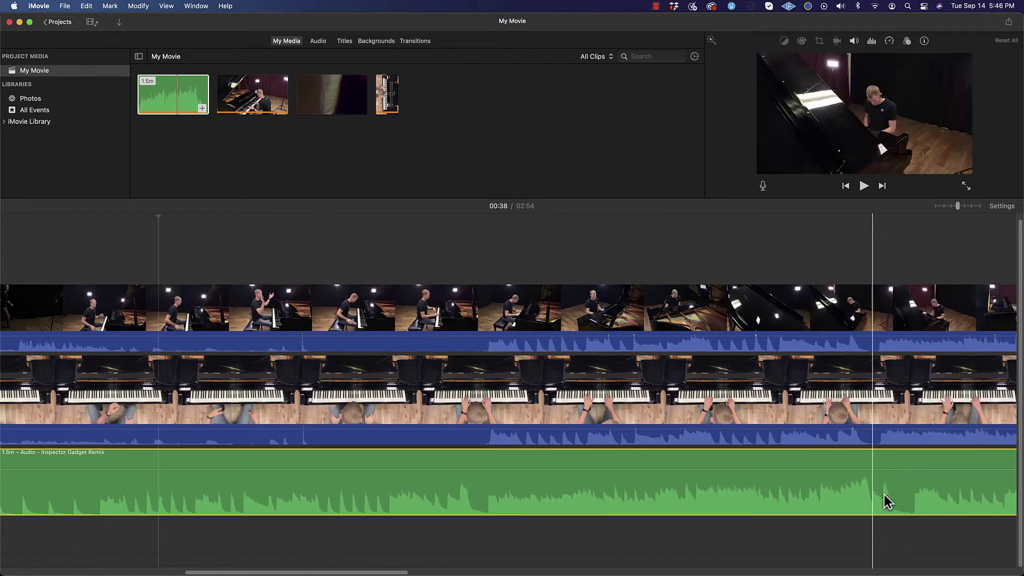
drag(576, 497, 835, 494)
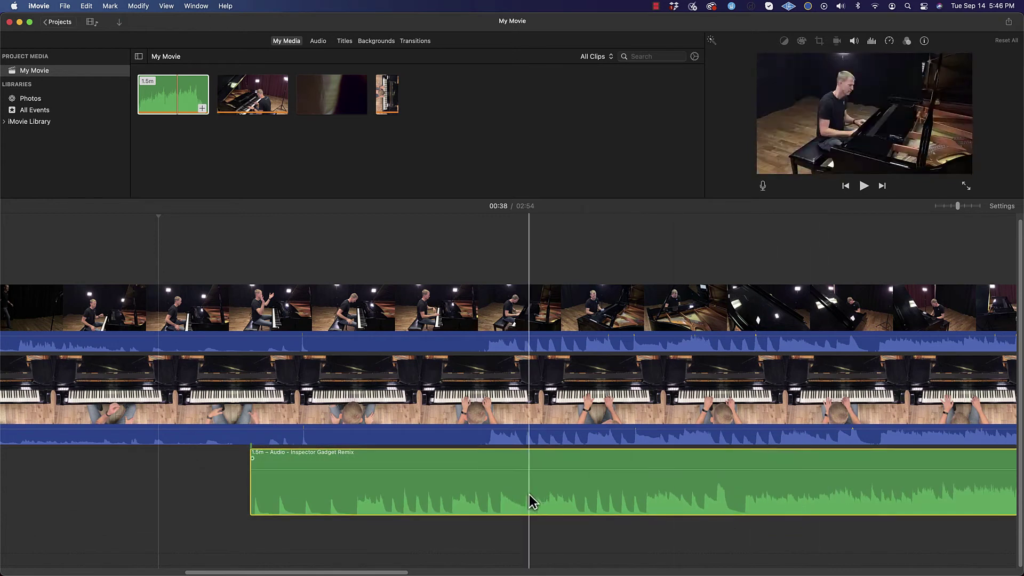
drag(469, 497, 588, 500)
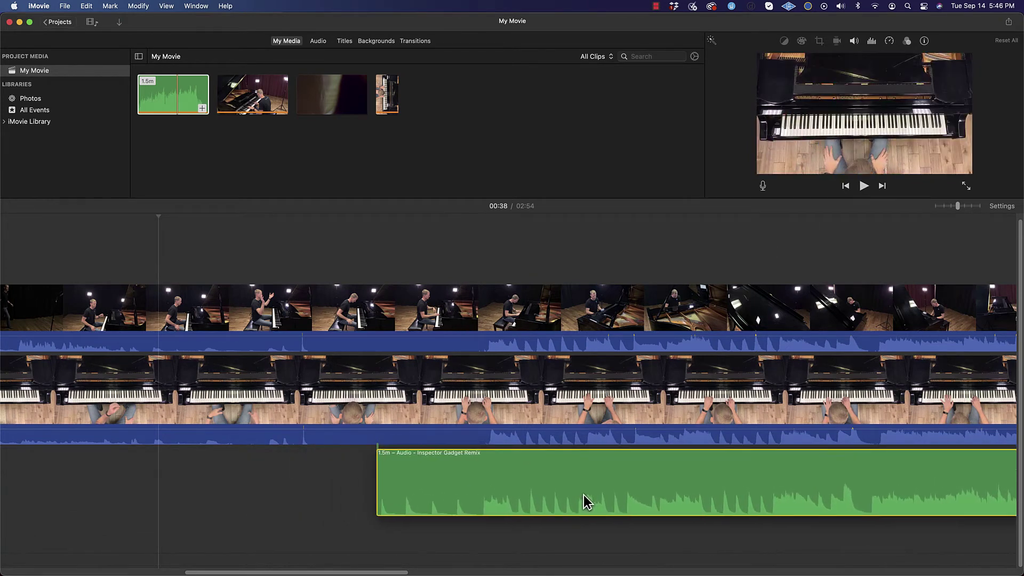
click(487, 223)
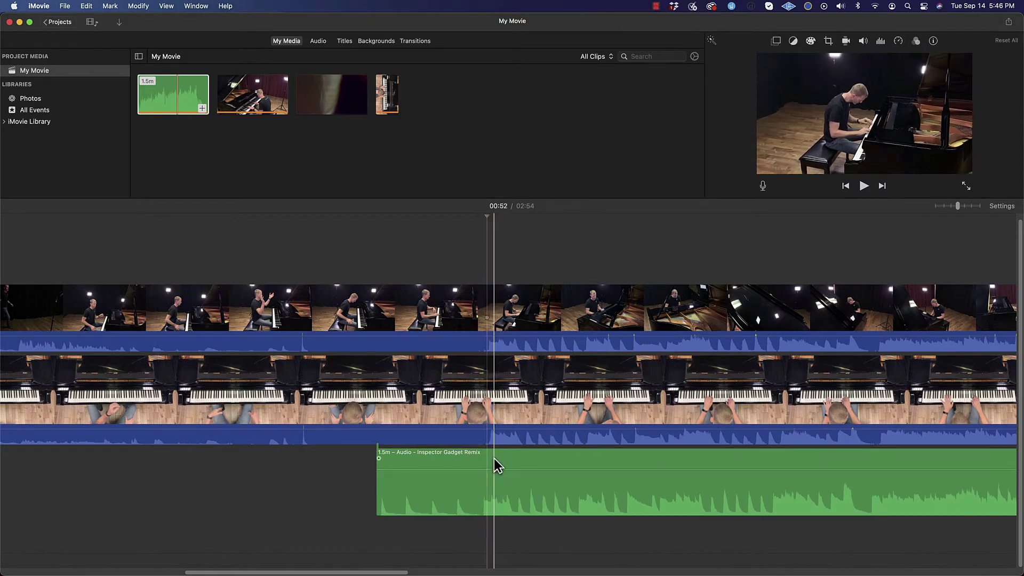
drag(494, 459, 501, 459)
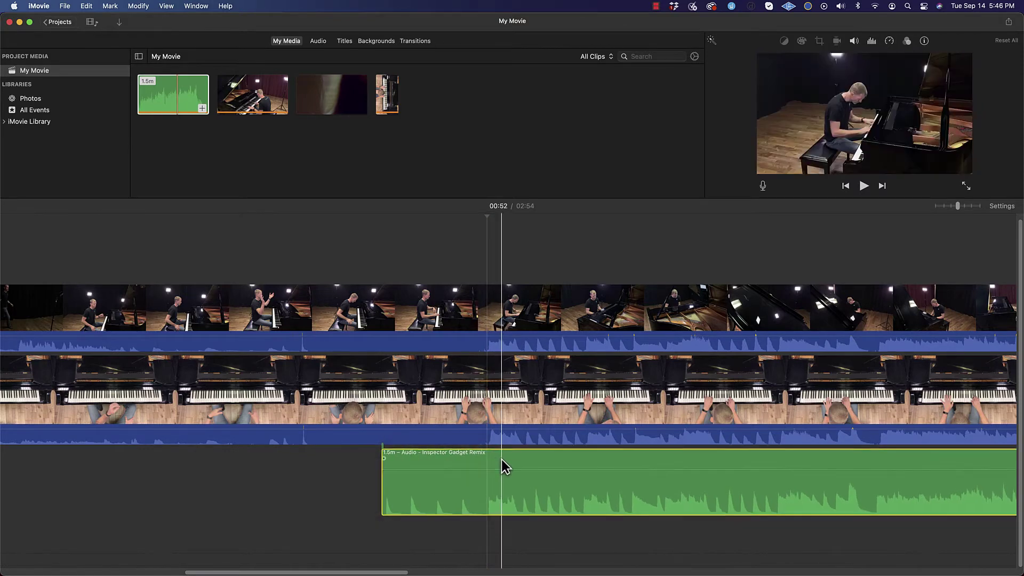
drag(489, 220, 487, 219)
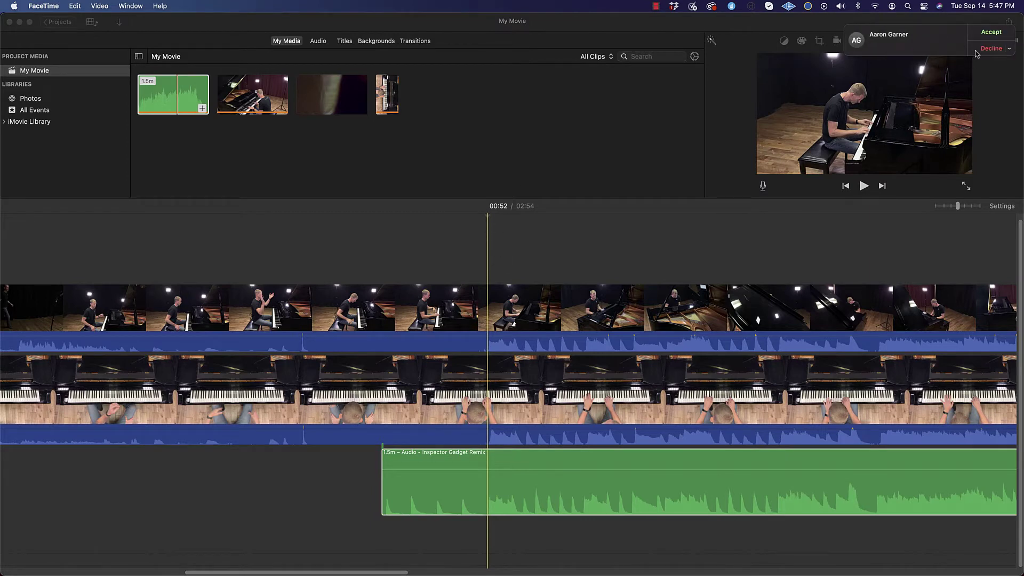
Decline the FaceTime call and zoom the timeline in to maximum
click(981, 50)
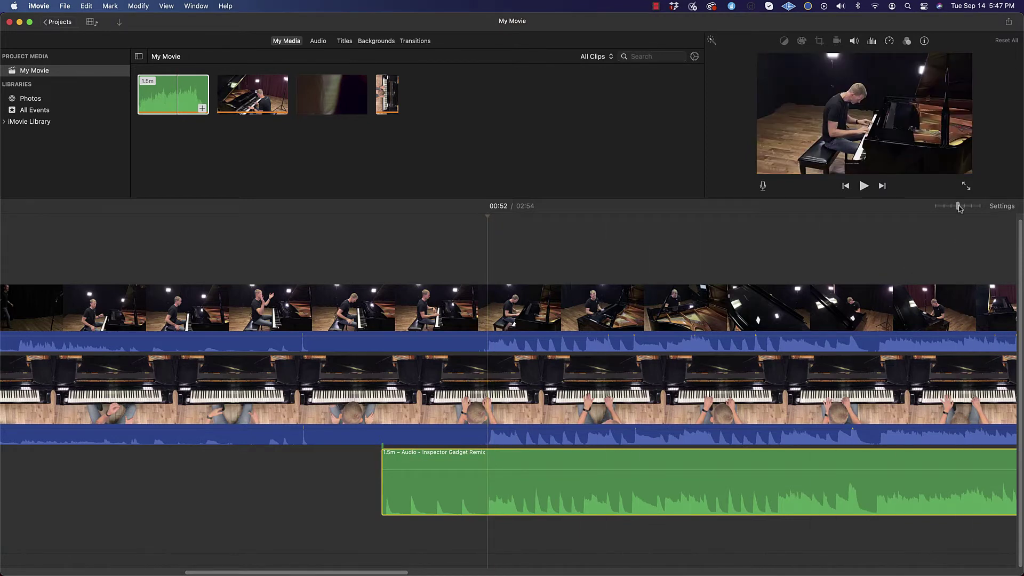
drag(961, 206, 971, 205)
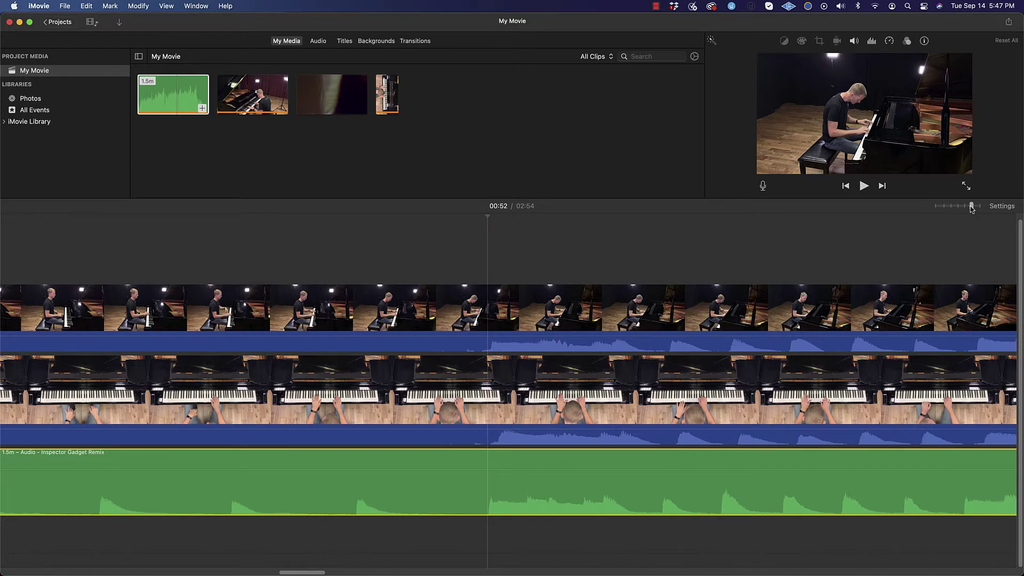
drag(971, 206, 978, 206)
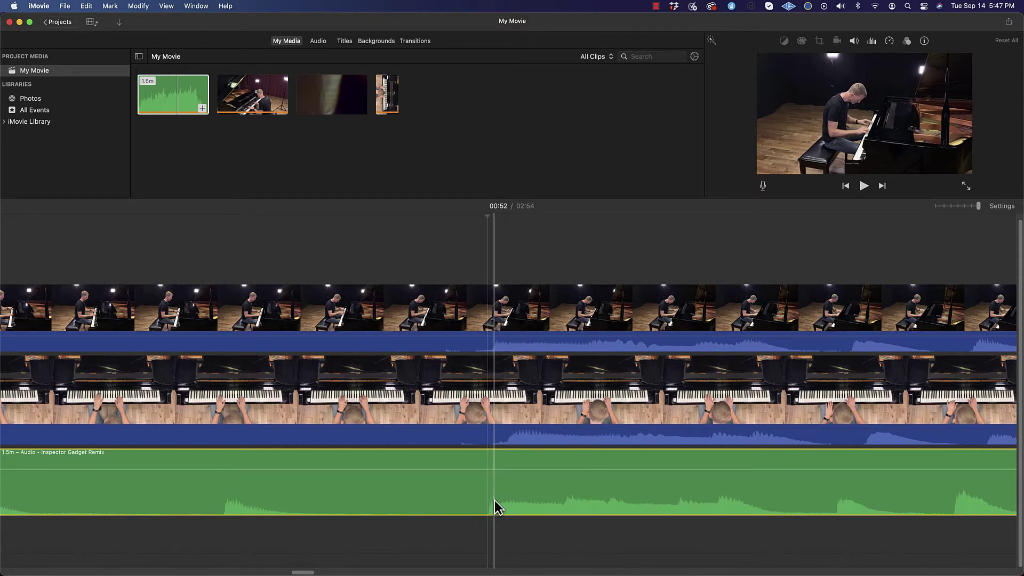
Nudge the music and the side-view clip a few frames later to sync with the overhead footage
drag(494, 501, 513, 500)
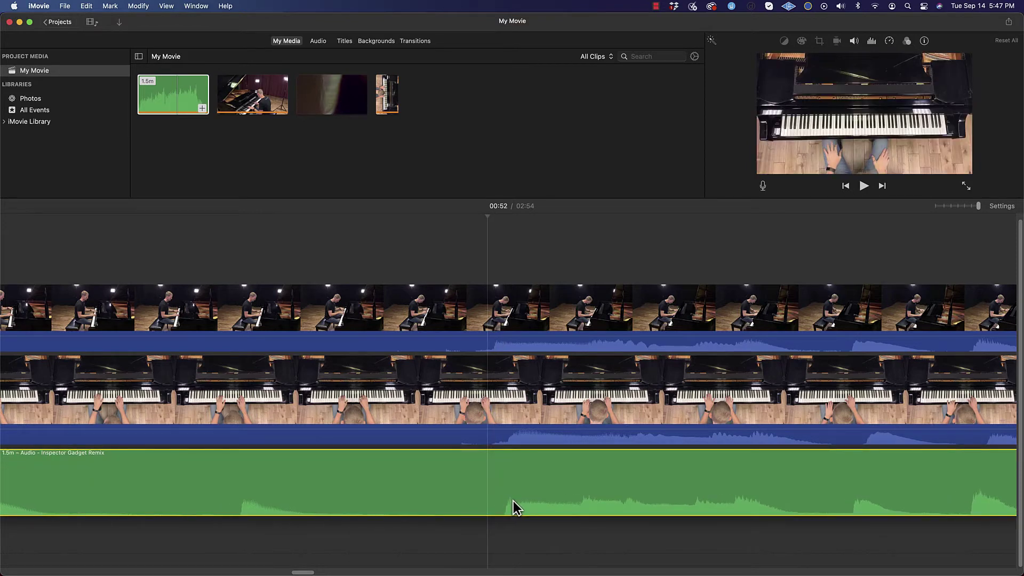
drag(513, 501, 521, 501)
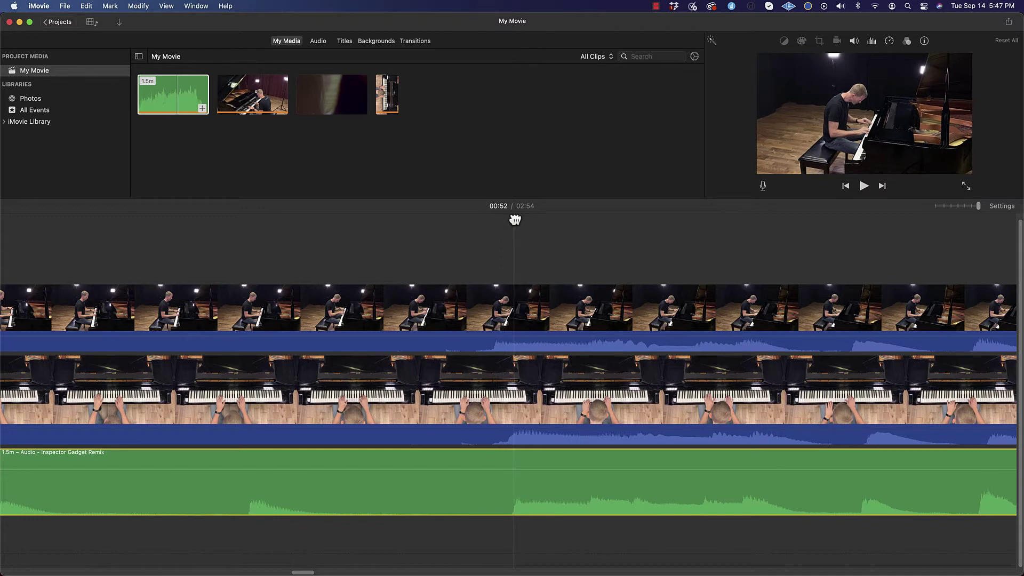
drag(491, 344, 517, 345)
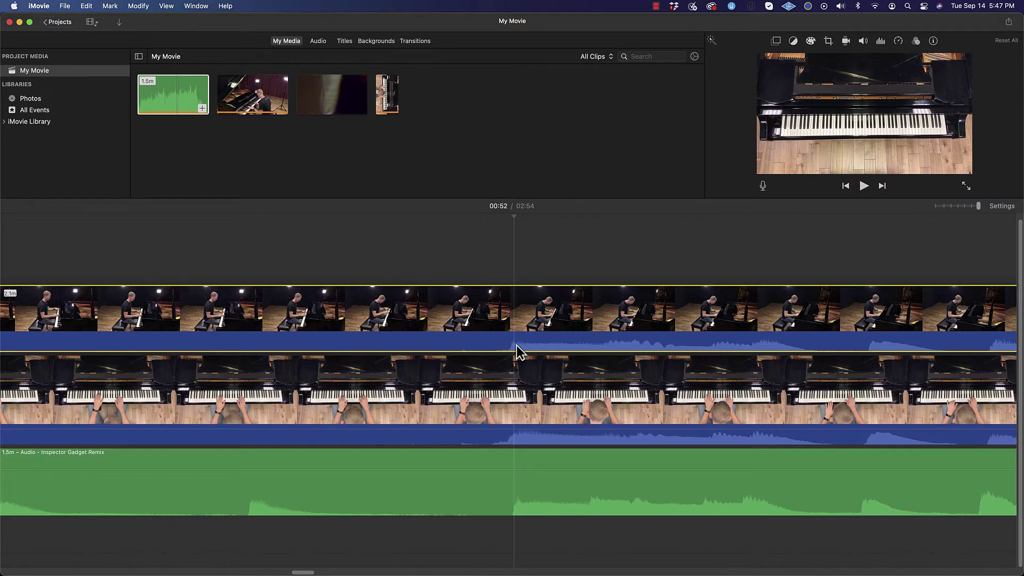
drag(517, 344, 517, 345)
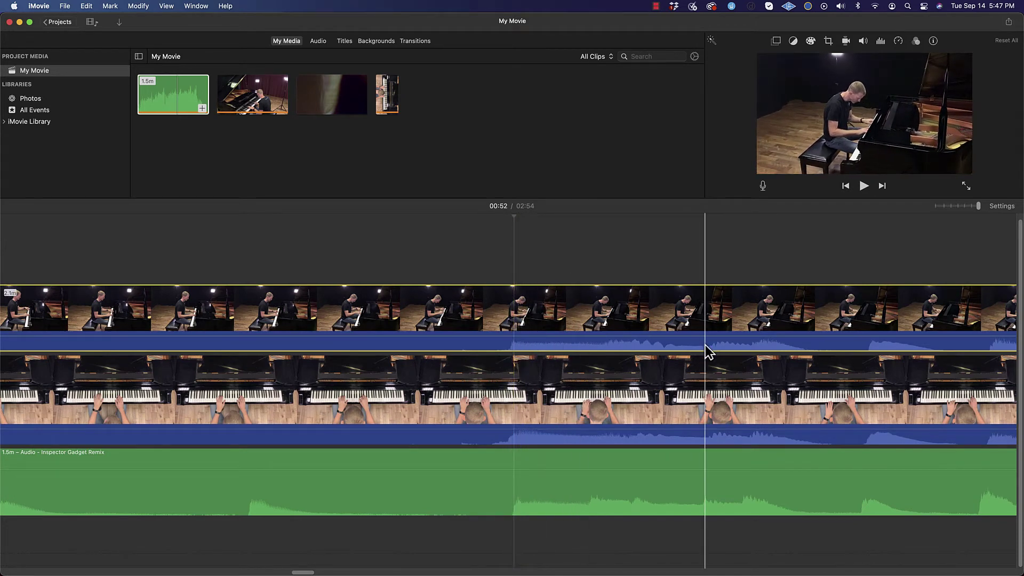
Put the playhead at 00:53, select the music clip, then move back to review the sync
scroll(706, 345, right, 5)
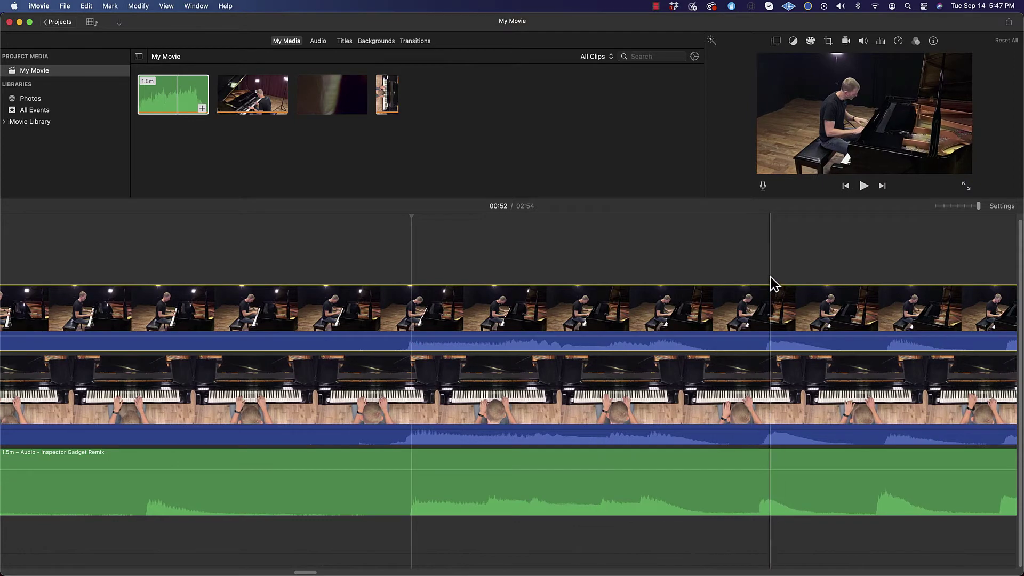
click(764, 278)
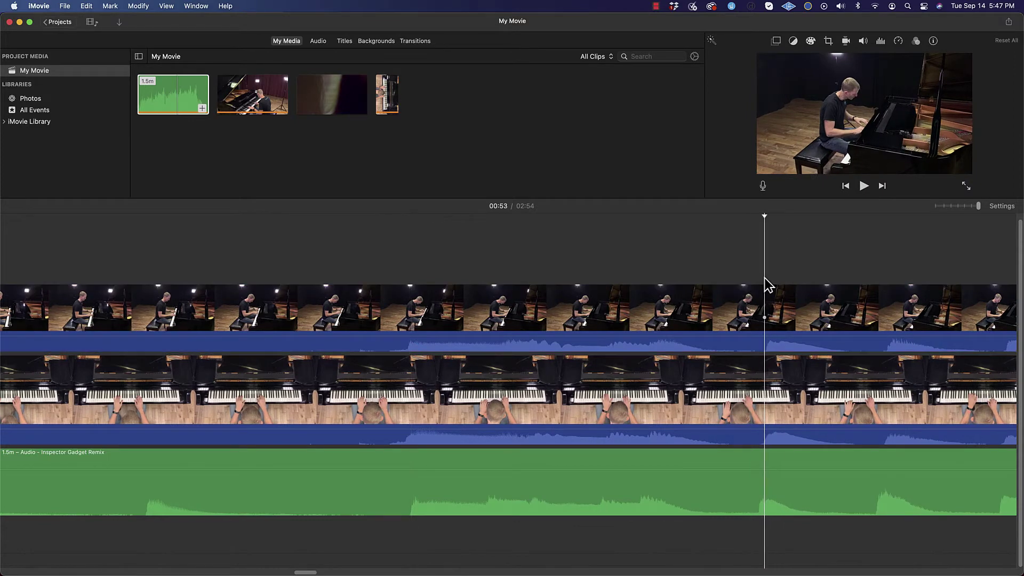
scroll(738, 488, down, 1)
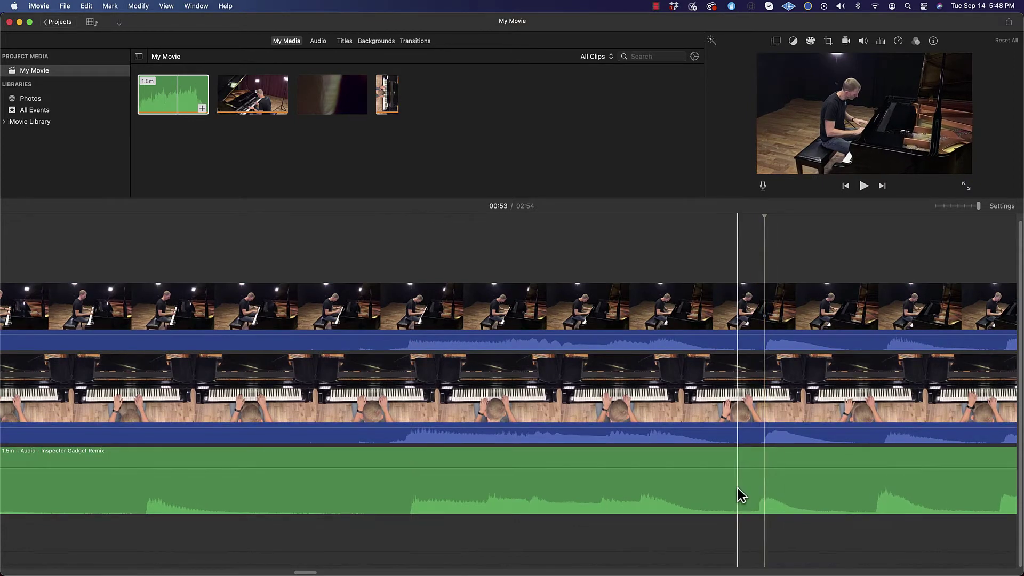
click(779, 495)
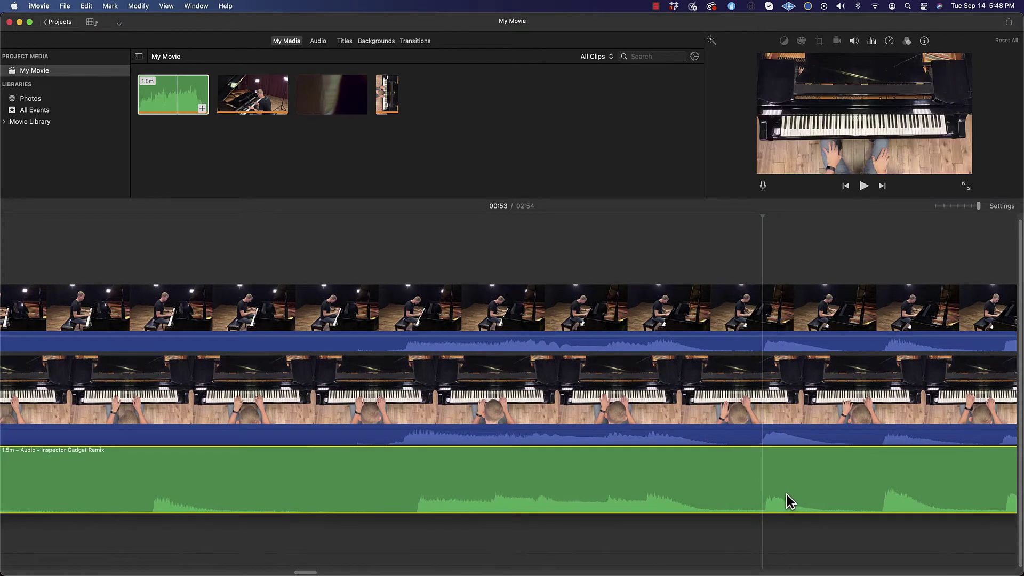
scroll(787, 496, right, 5)
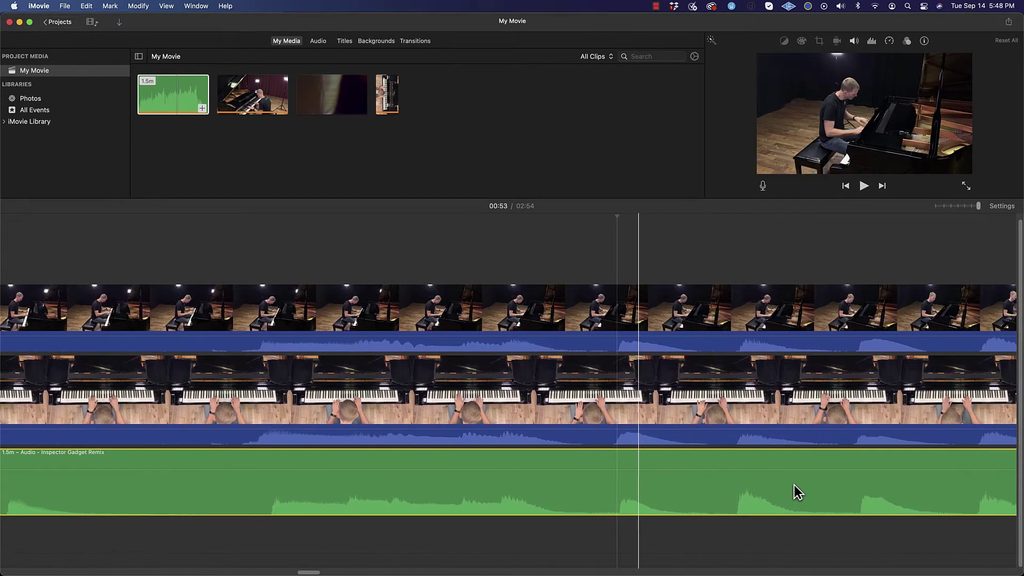
scroll(795, 492, right, 4)
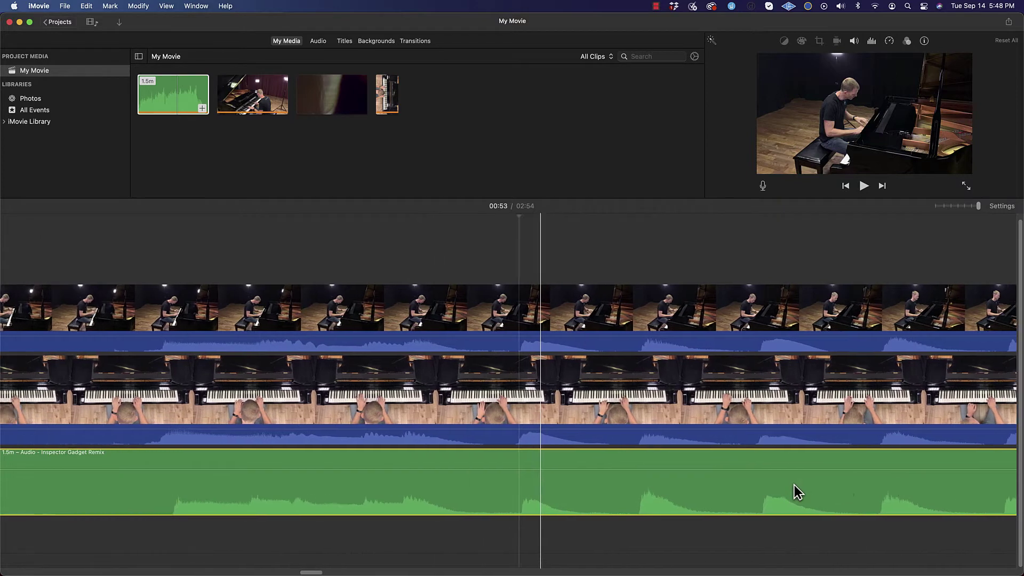
scroll(795, 486, left, 9)
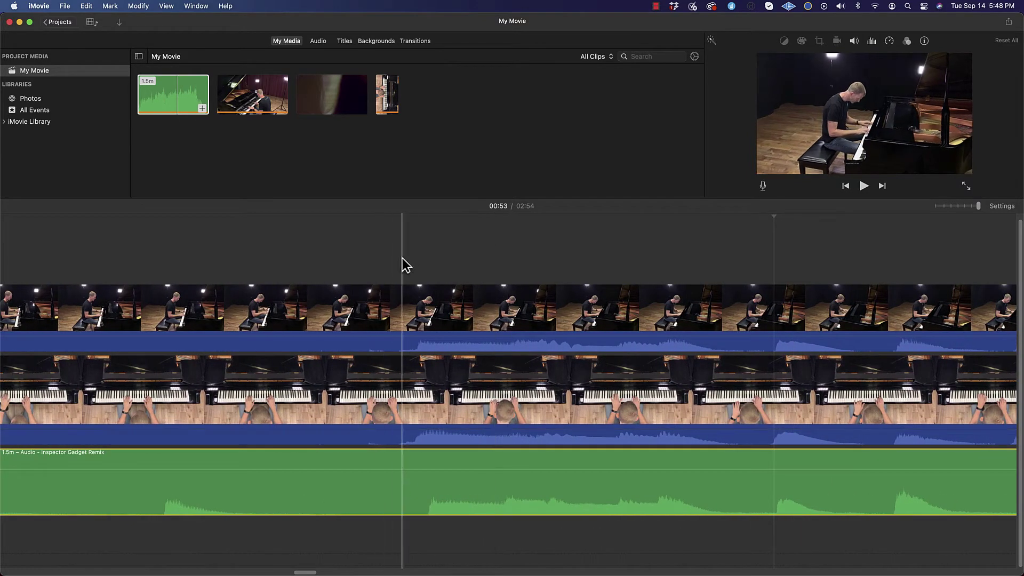
click(412, 235)
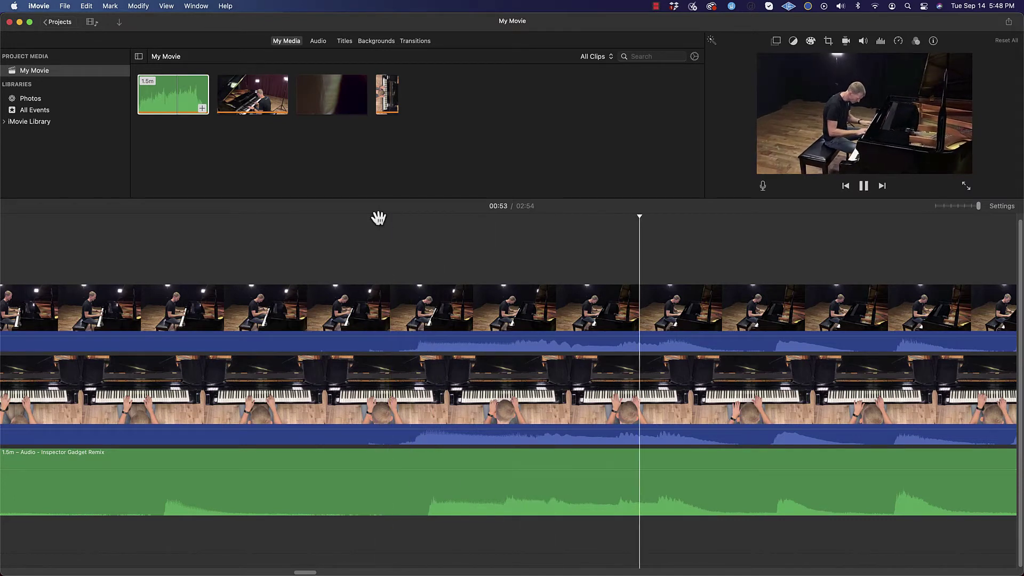
Adjust system volume, stop playback and mute the audio of both piano clips
key(XF86AudioLowerVolume)
key(XF86AudioRaiseVolume)
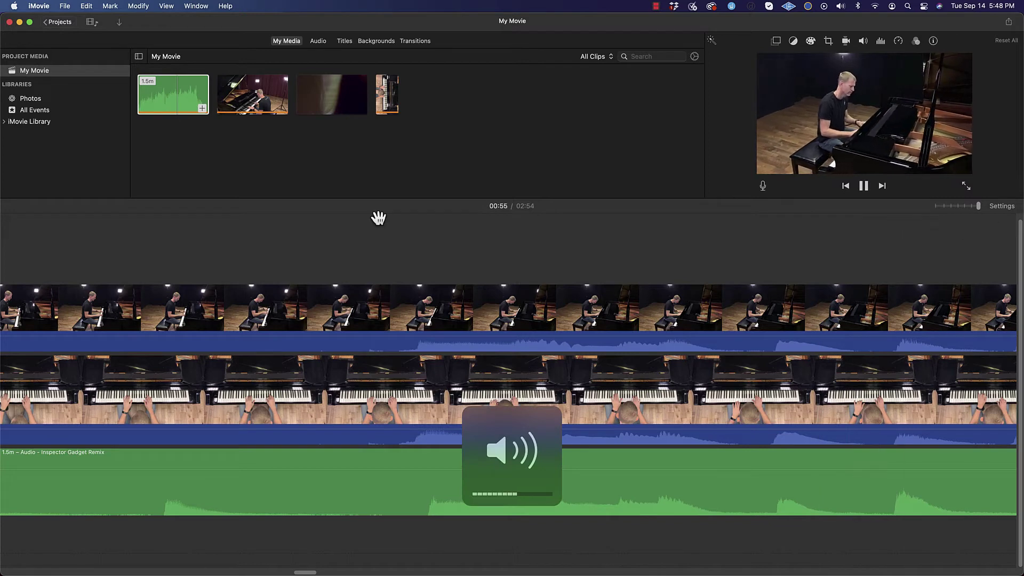
key(space)
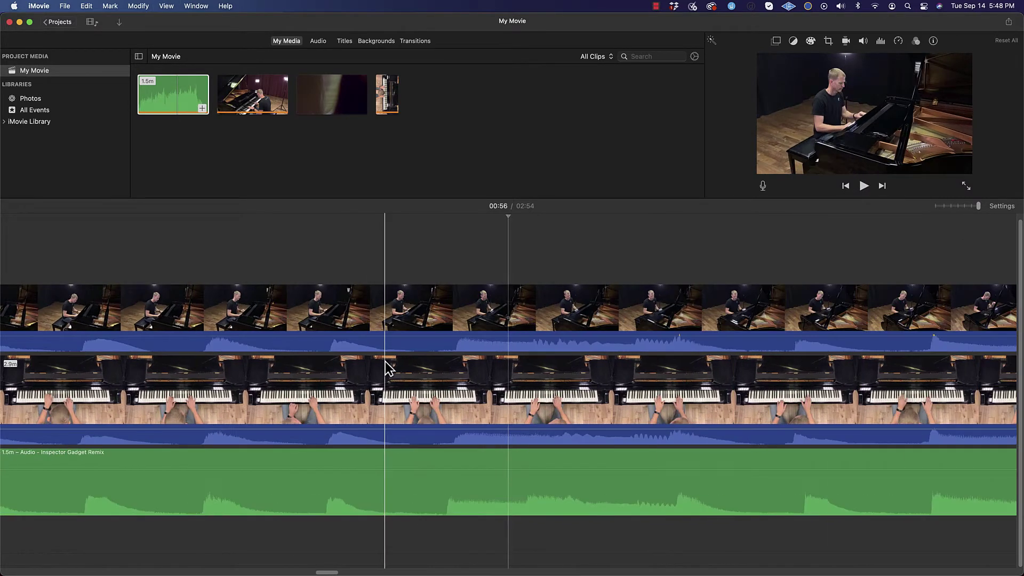
scroll(385, 362, left, 5)
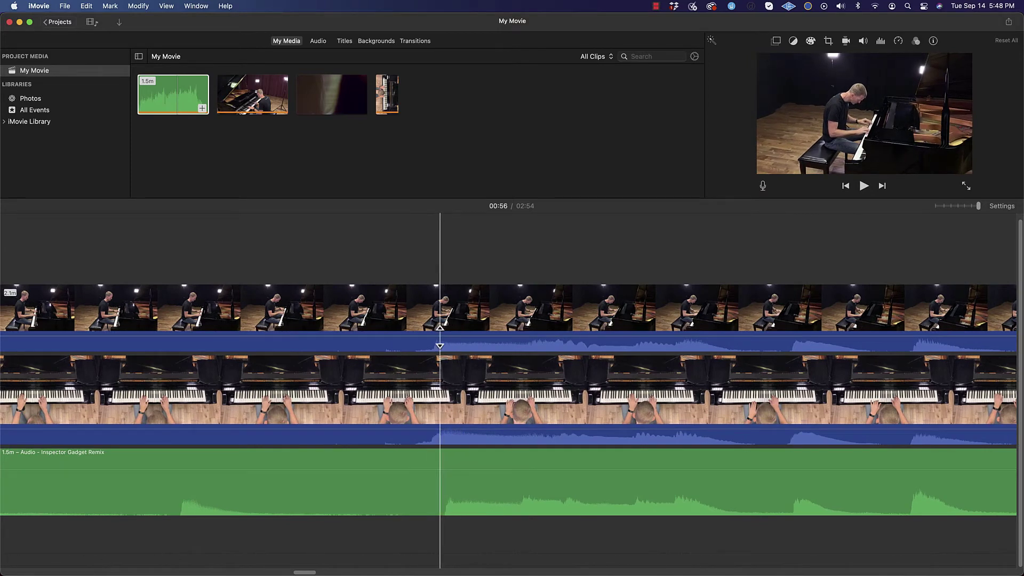
drag(439, 346, 441, 354)
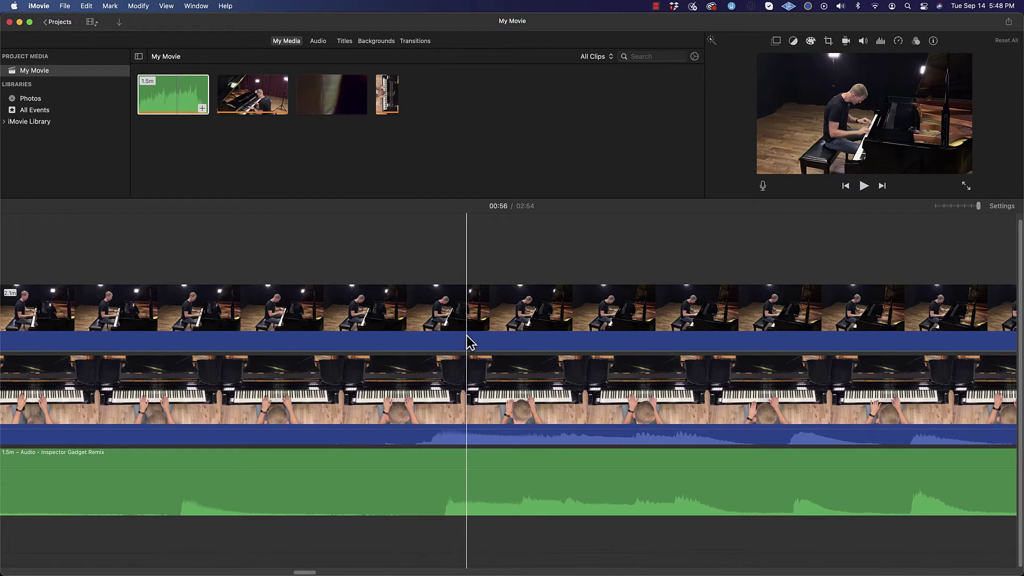
drag(437, 430, 436, 449)
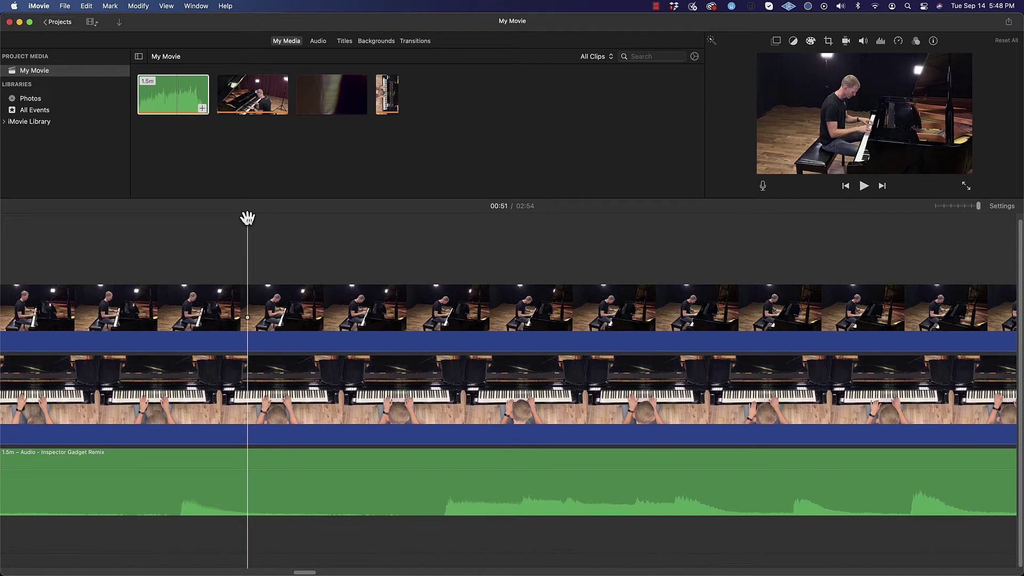
Raise the Inspector Gadget Remix volume to 126% and play back to check it
key(space)
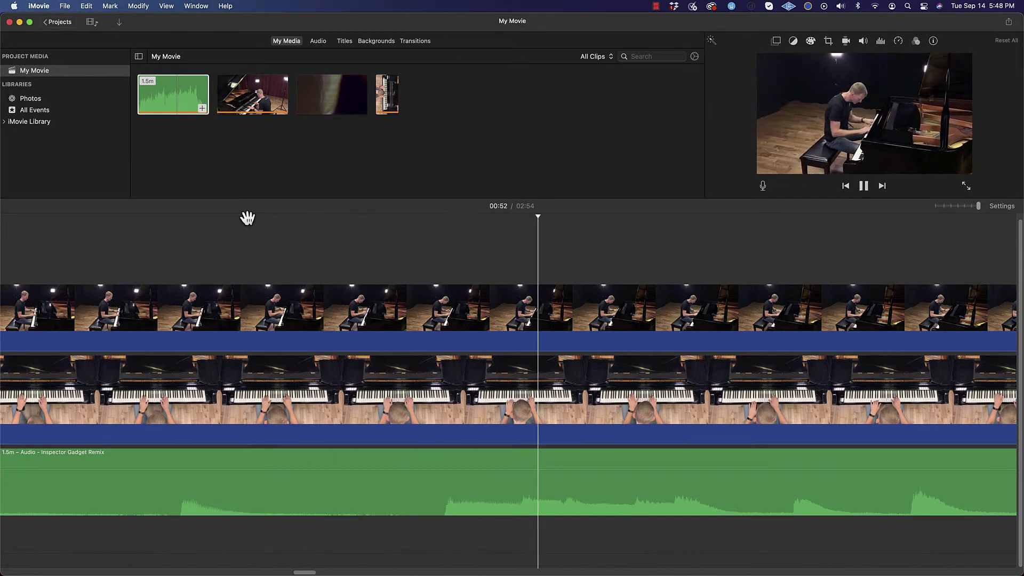
key(space)
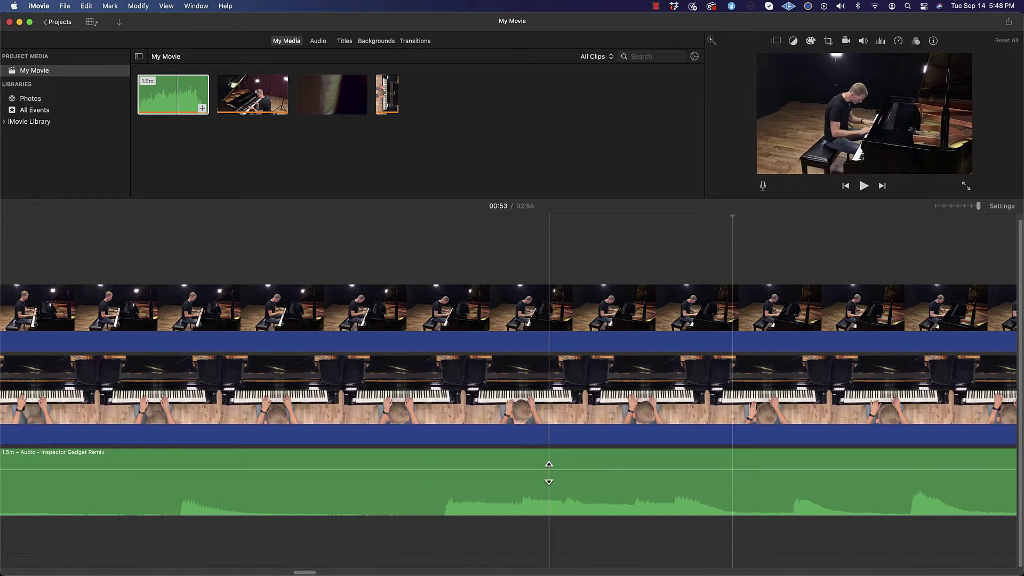
drag(549, 472, 548, 470)
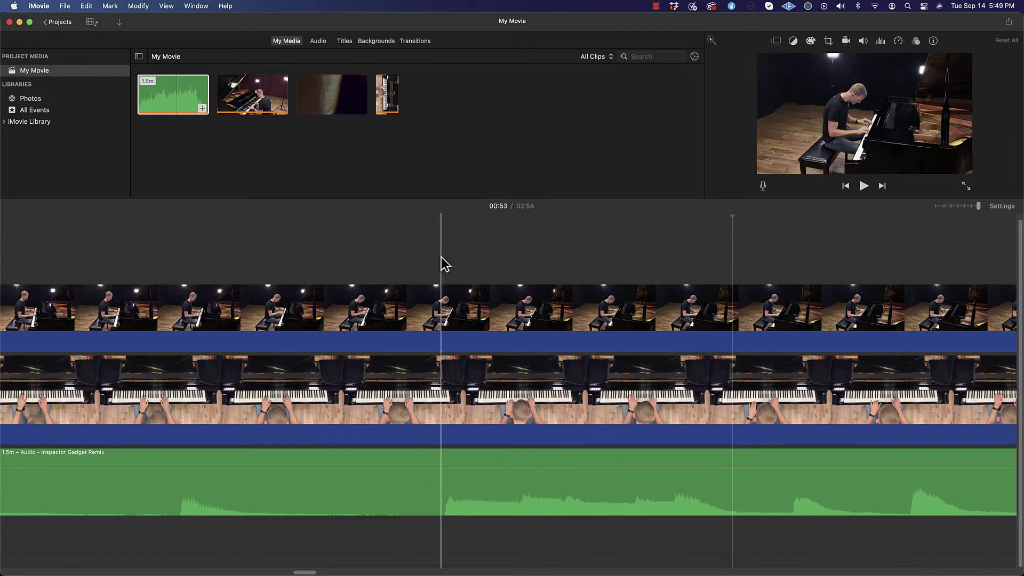
key(space)
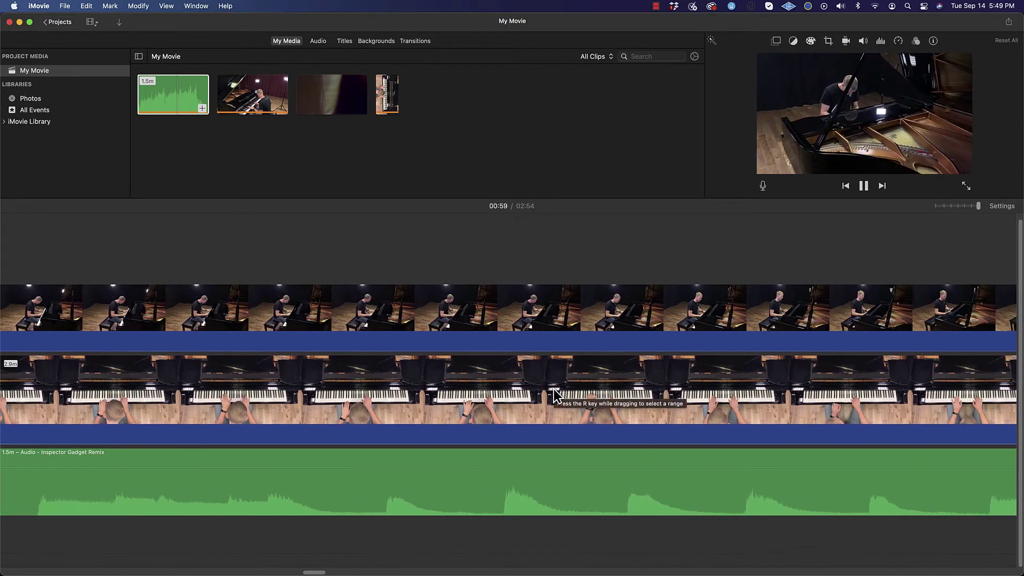
drag(978, 207, 965, 207)
key(super+minus)
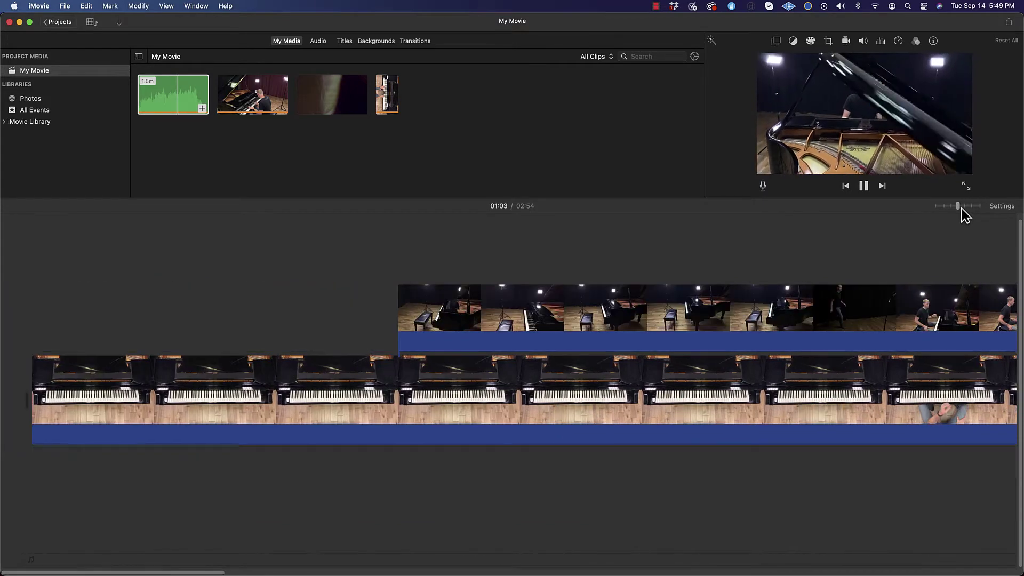
key(space)
key(space)
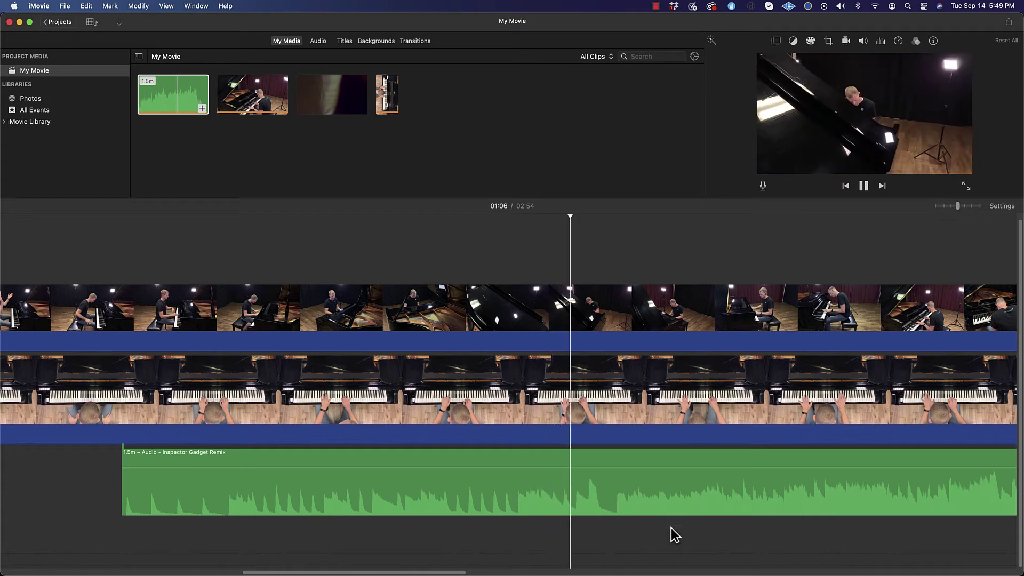
scroll(667, 505, right, 3)
scroll(668, 505, right, 3)
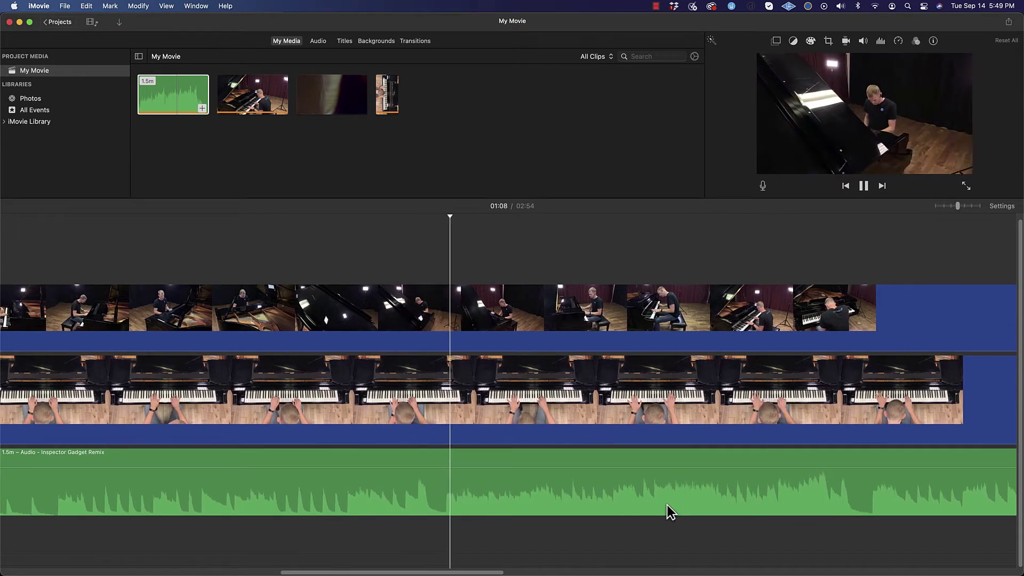
scroll(667, 504, right, 3)
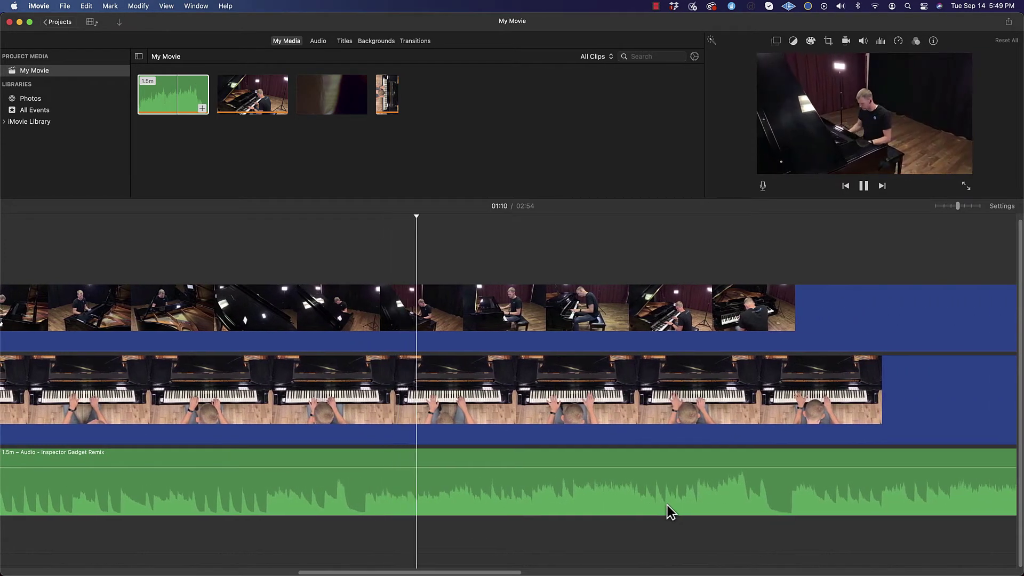
key(space)
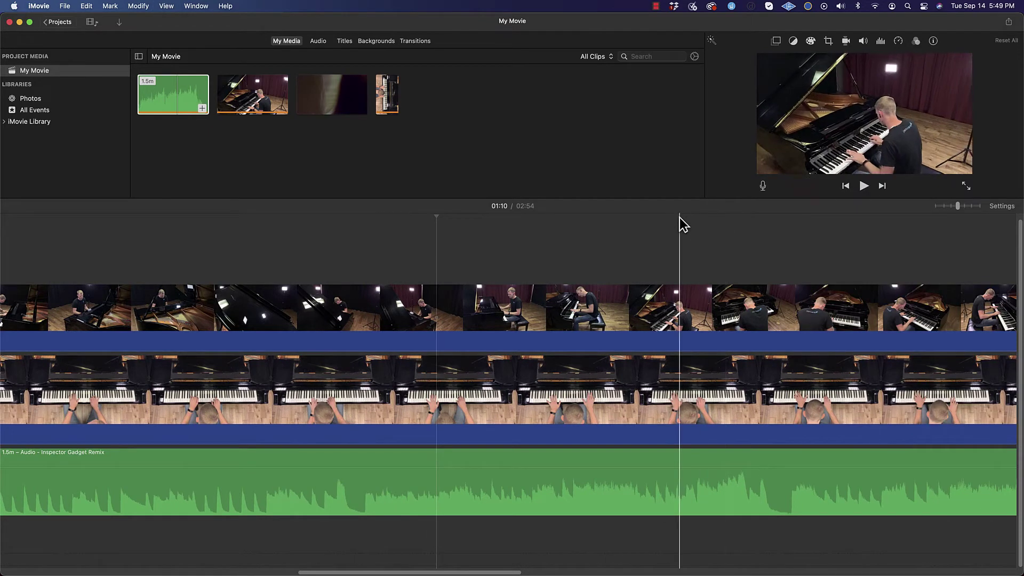
click(487, 218)
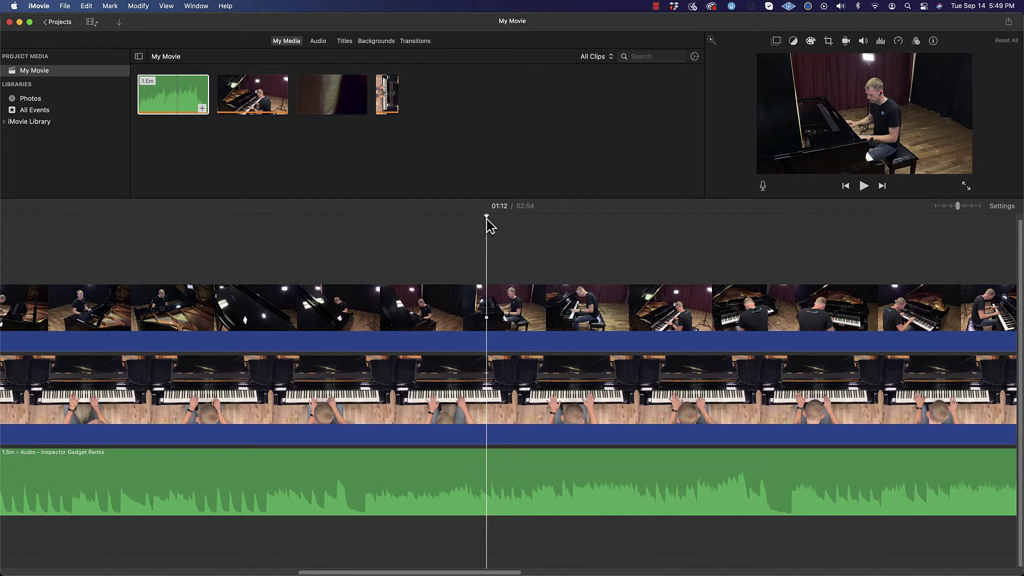
key(space)
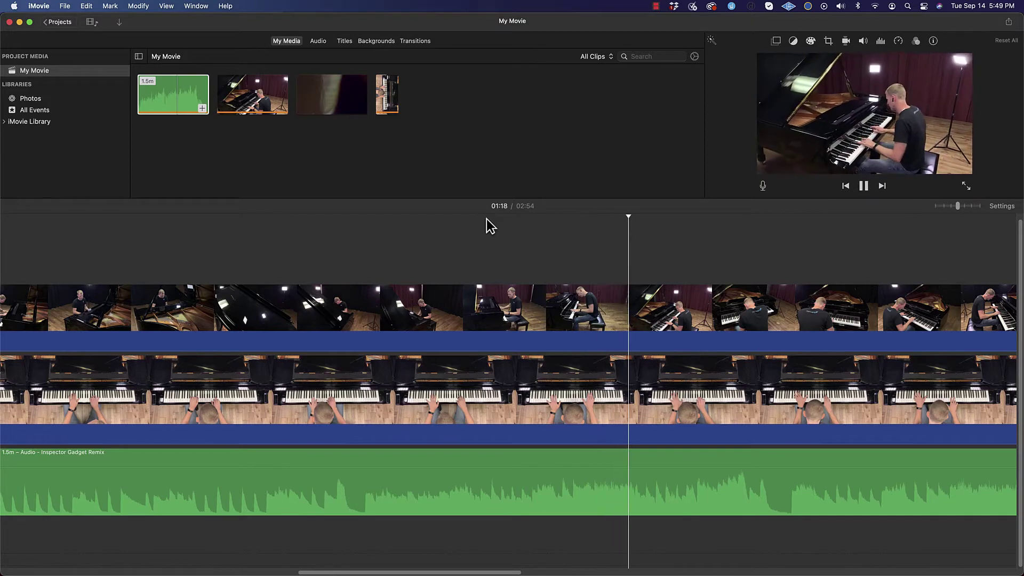
key(space)
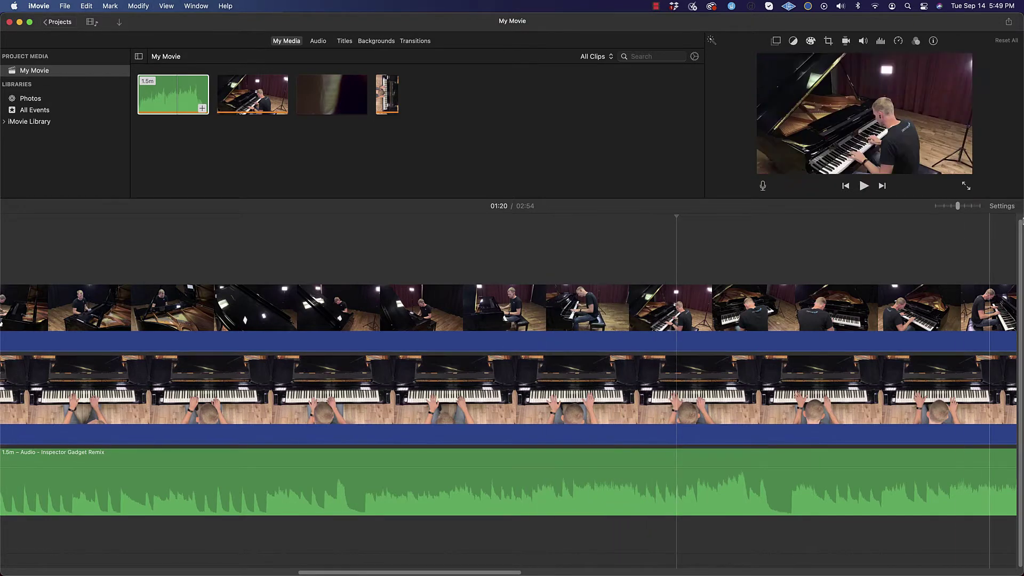
mouse_move(955, 209)
mouse_down()
mouse_move(938, 209)
mouse_move(949, 209)
mouse_up()
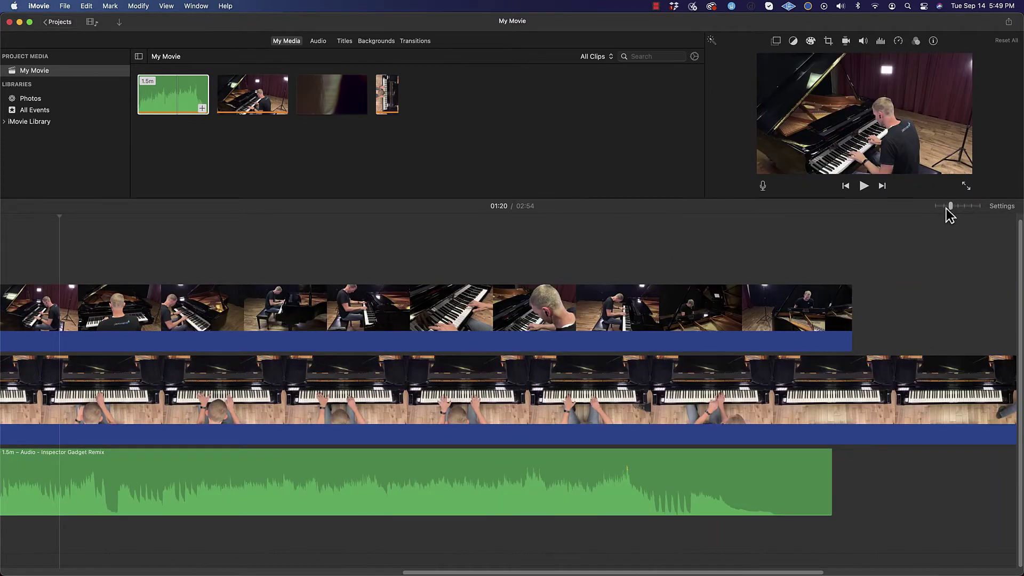
scroll(641, 357, left, 10)
scroll(659, 351, right, 1)
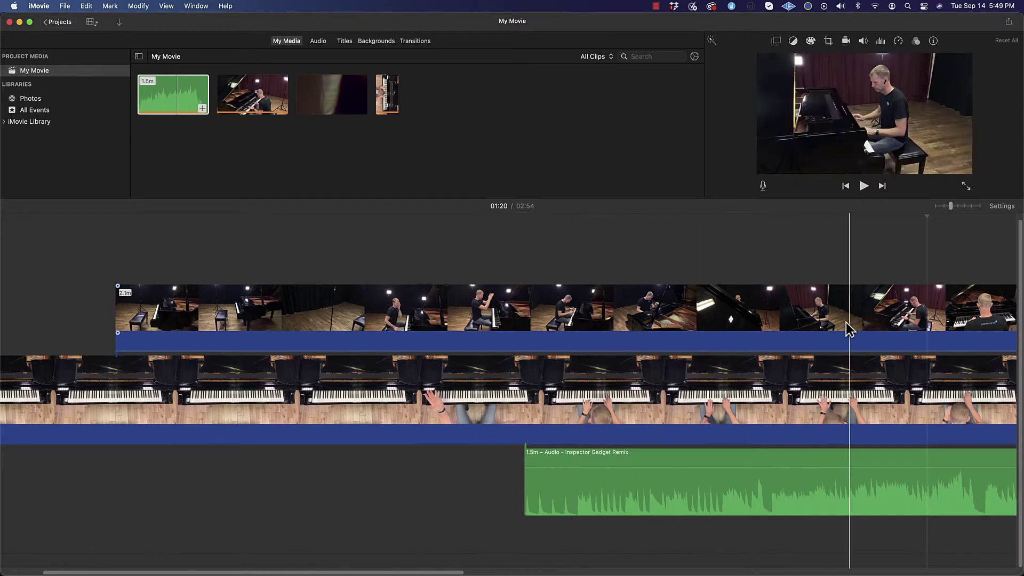
scroll(991, 331, right, 10)
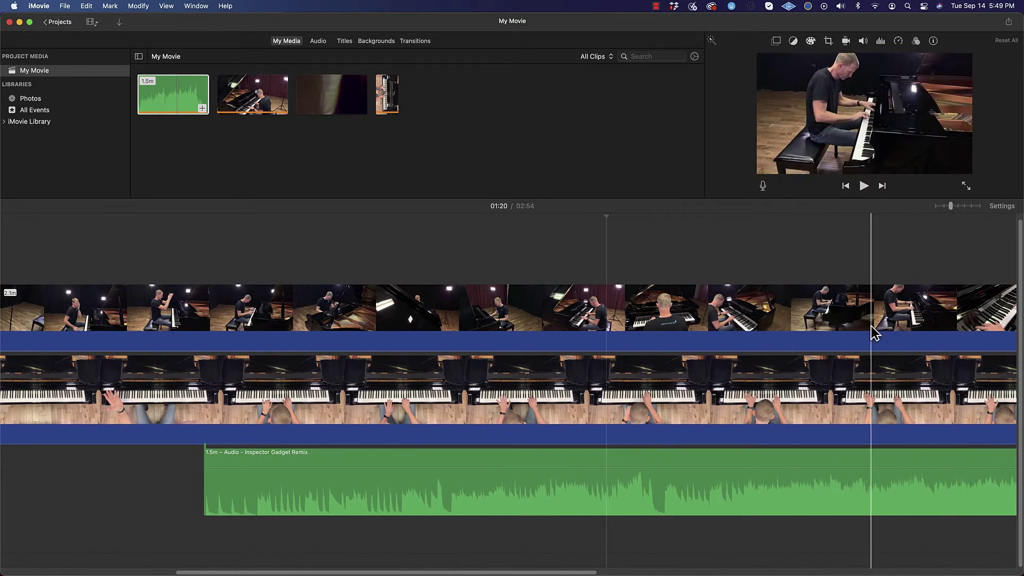
scroll(871, 325, right, 2)
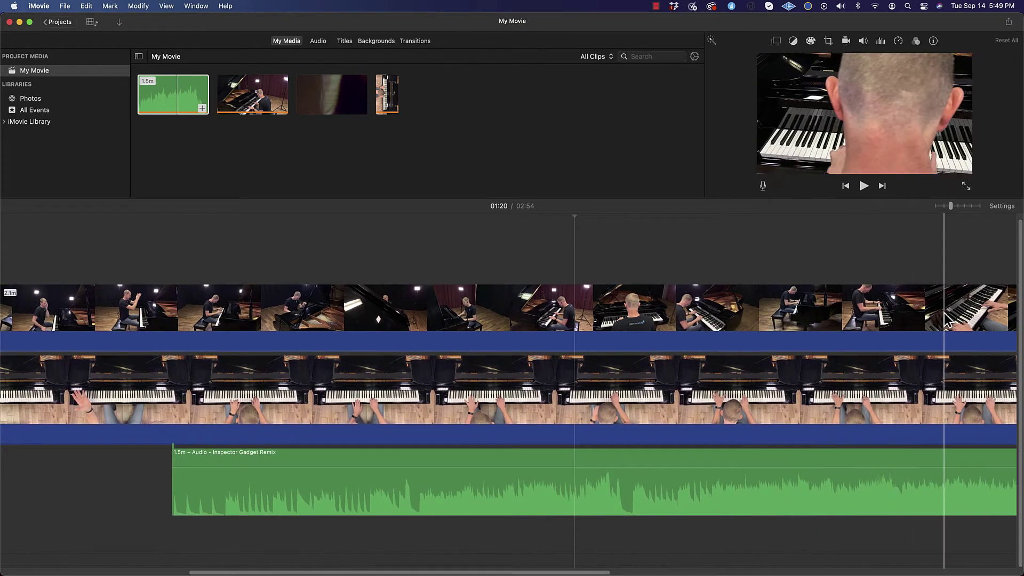
click(830, 311)
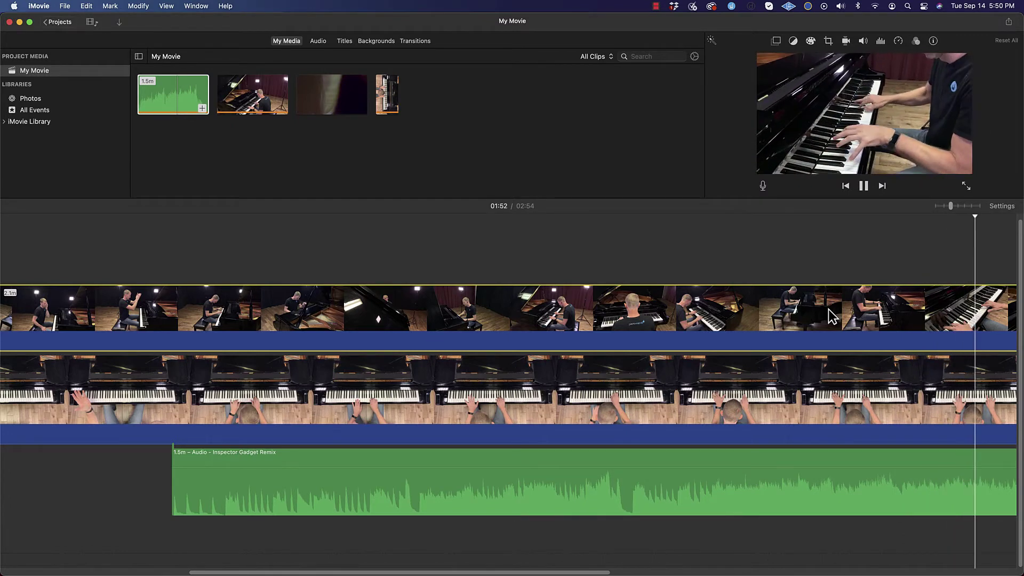
key(space)
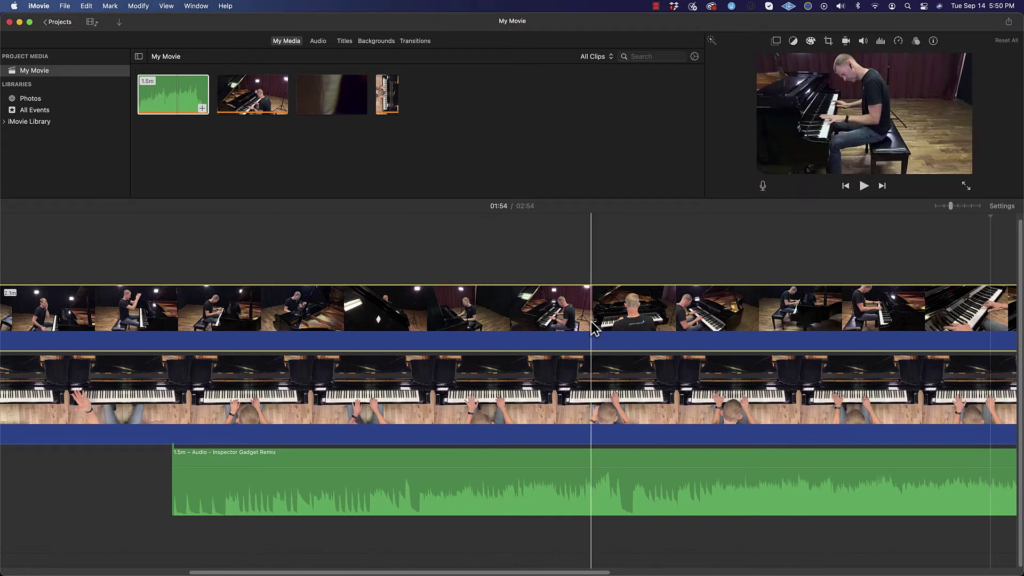
scroll(592, 323, right, 5)
scroll(597, 326, right, 12)
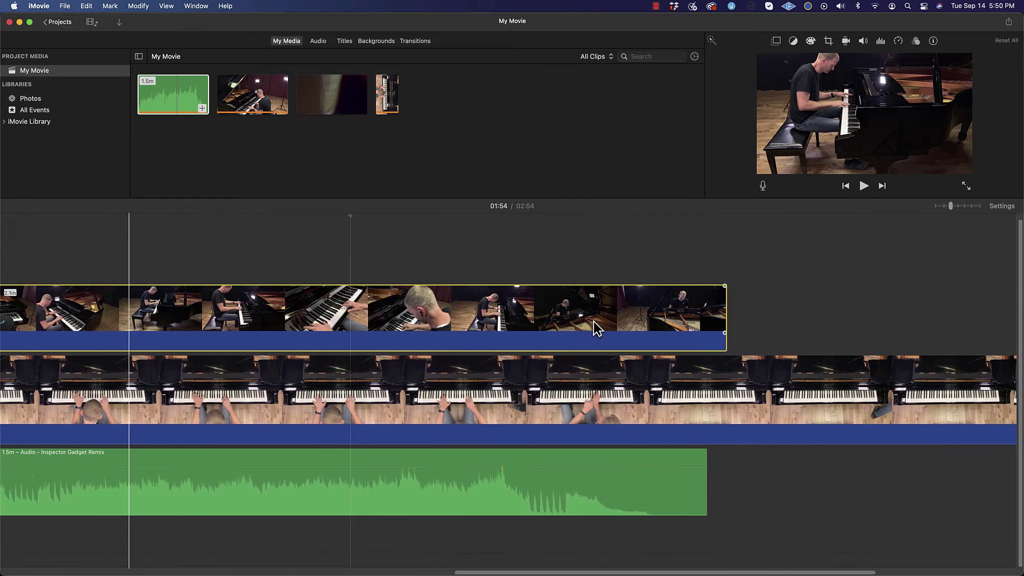
scroll(594, 327, left, 20)
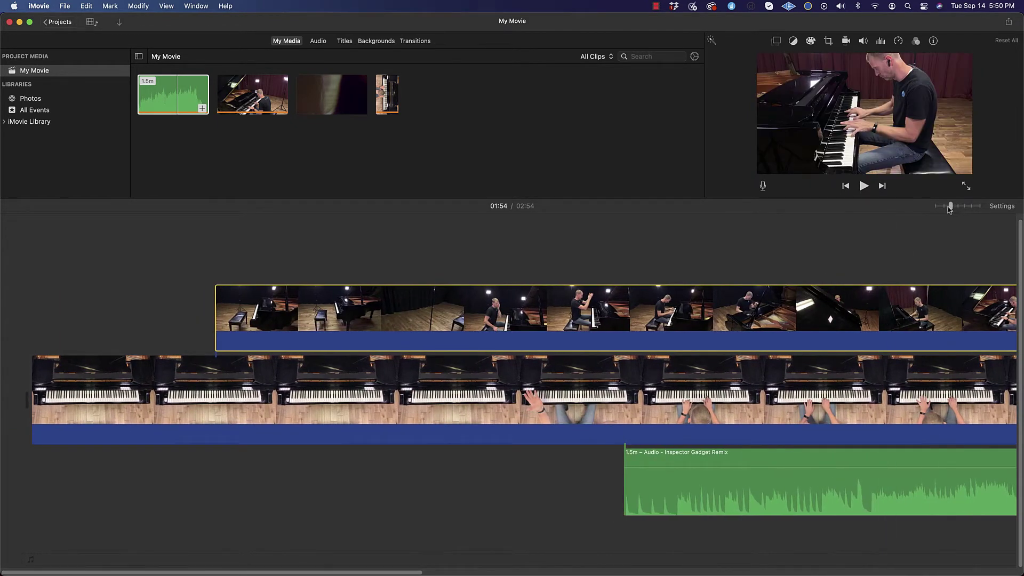
drag(950, 207, 944, 206)
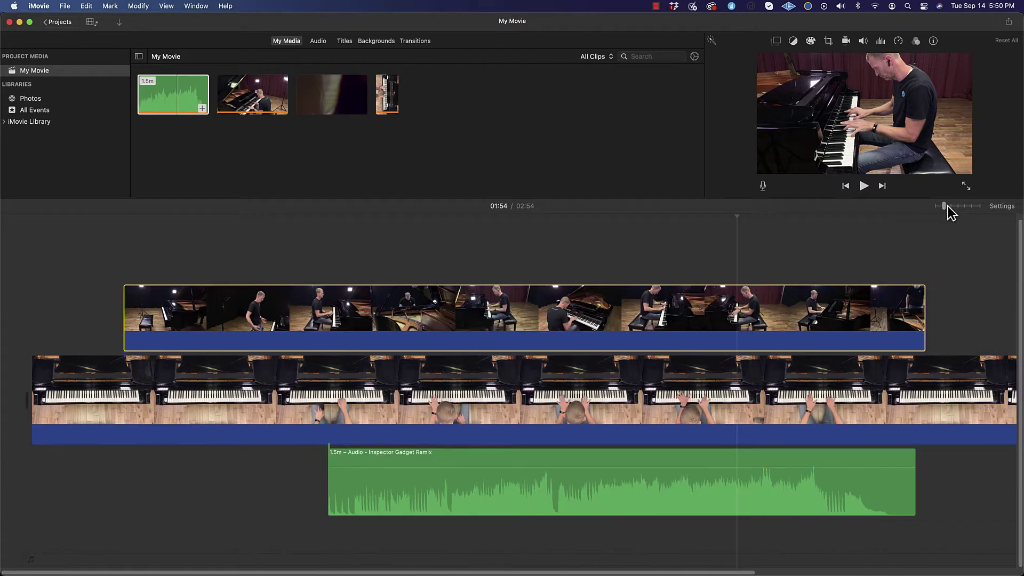
Trim the overhead keyboard clip's end to meet the side-view clip, bringing the project to 2:24
key(super+minus)
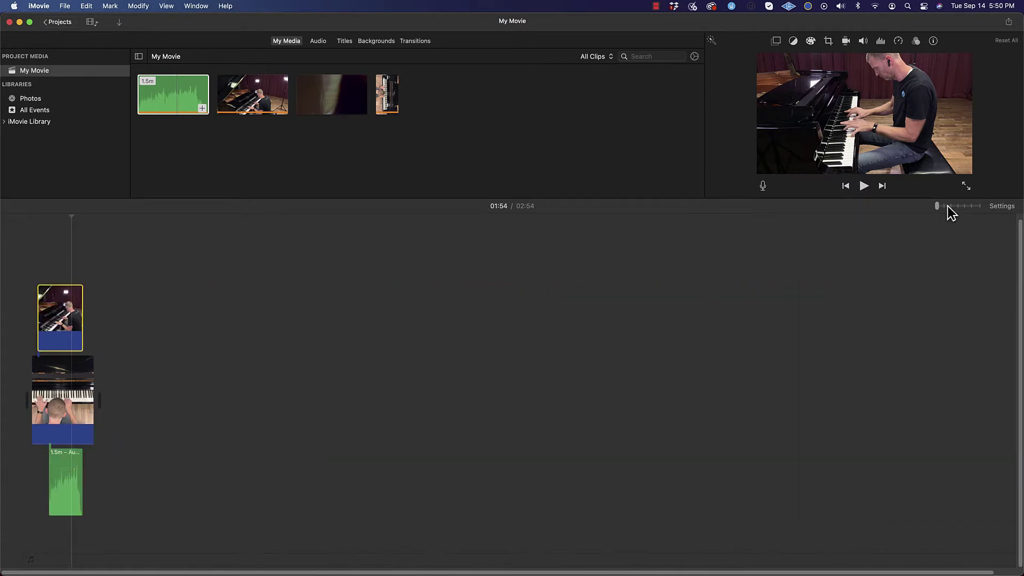
key(super+equal)
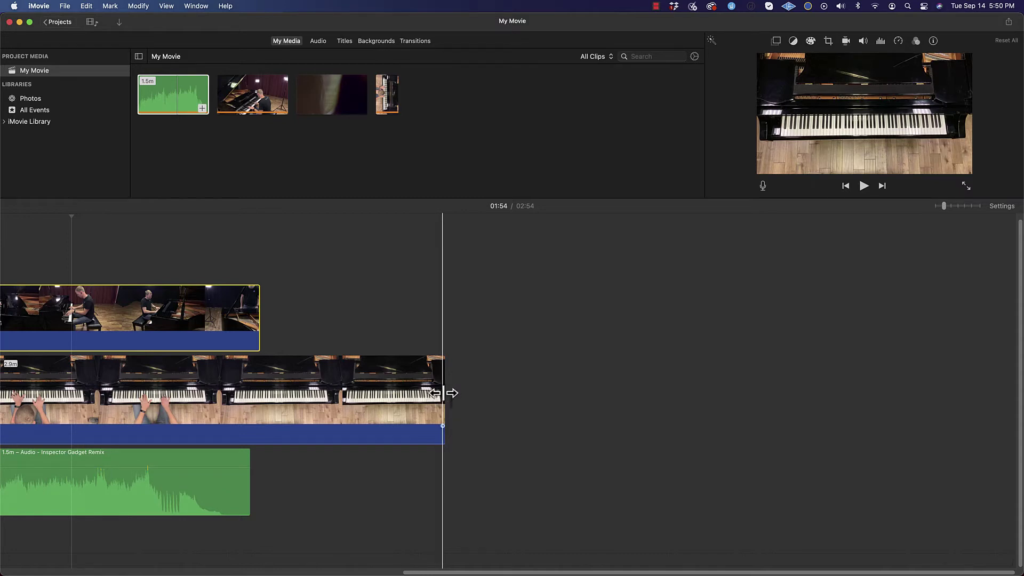
drag(444, 392, 259, 395)
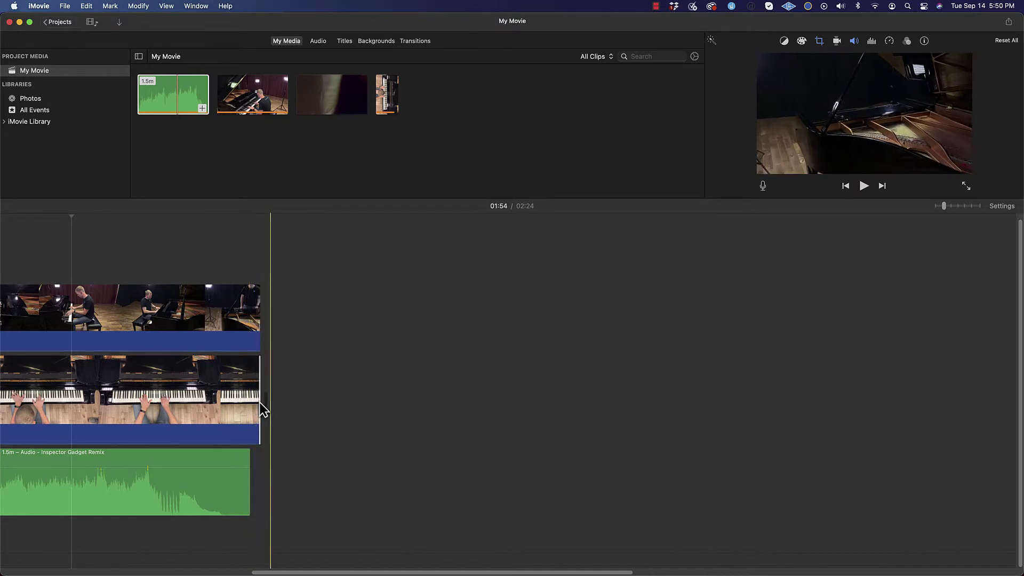
Fine-tune where the overhead keyboard clip ends
drag(259, 406, 273, 404)
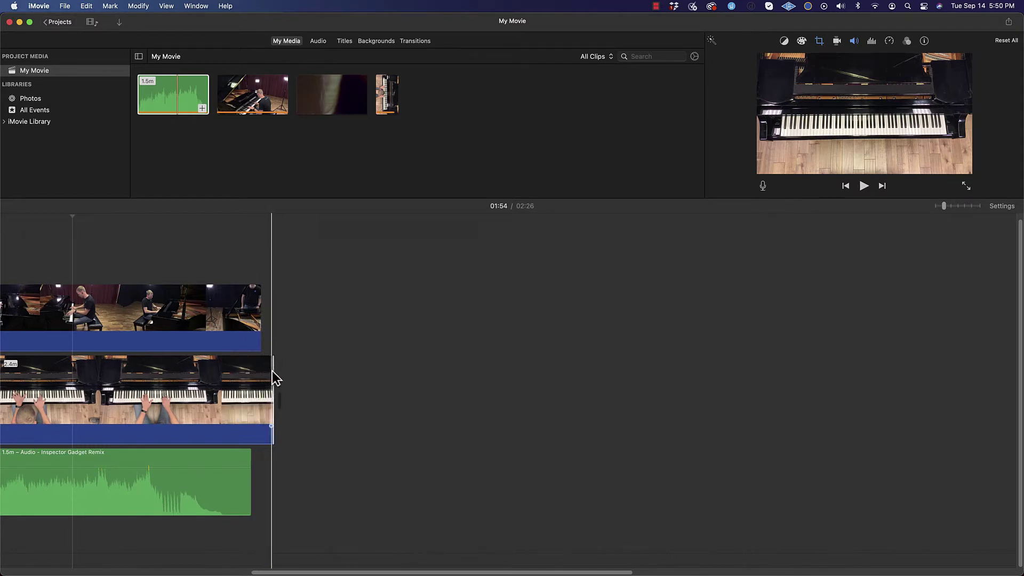
scroll(340, 414, left, 10)
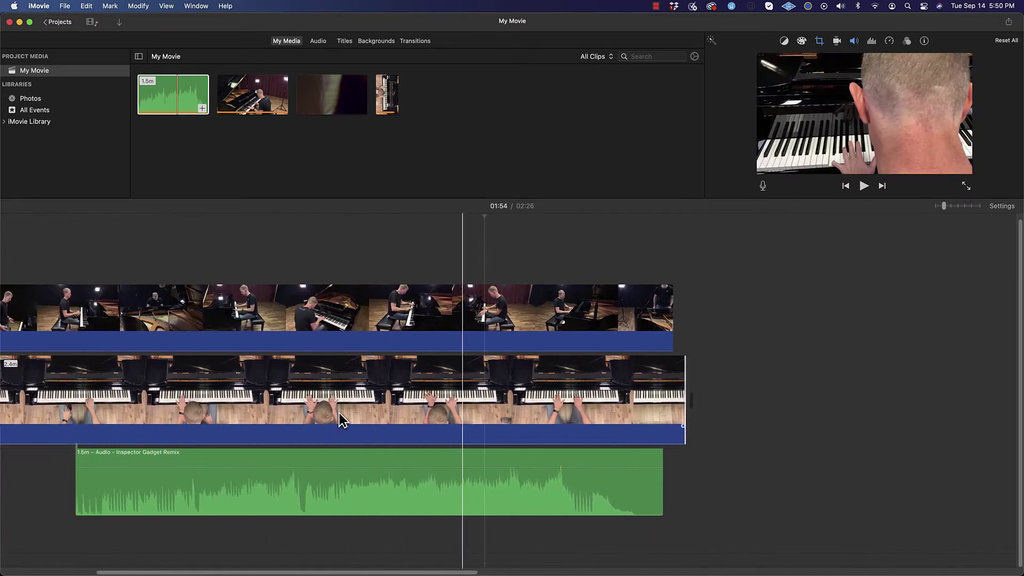
scroll(339, 413, left, 6)
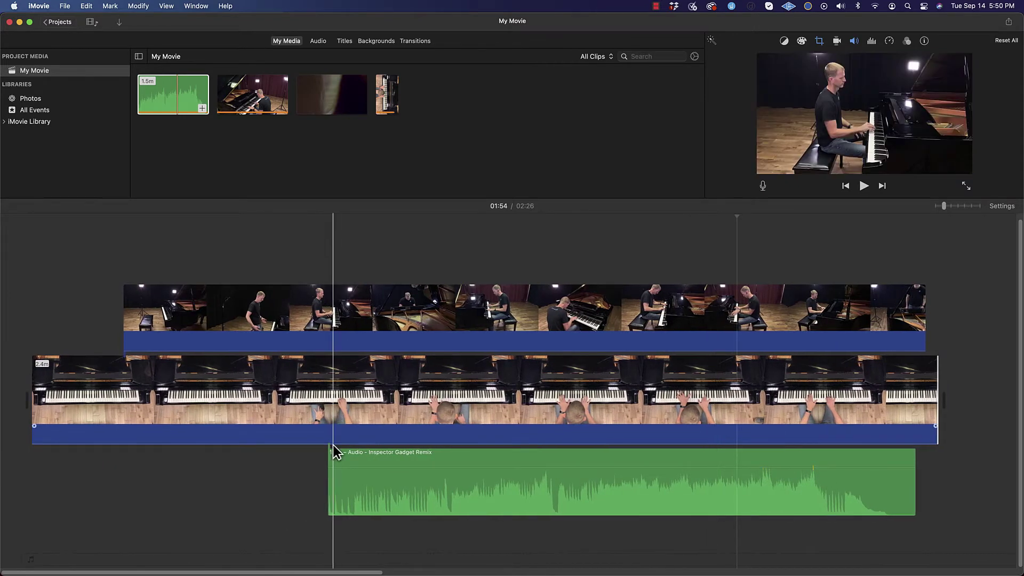
scroll(343, 217, up, 1)
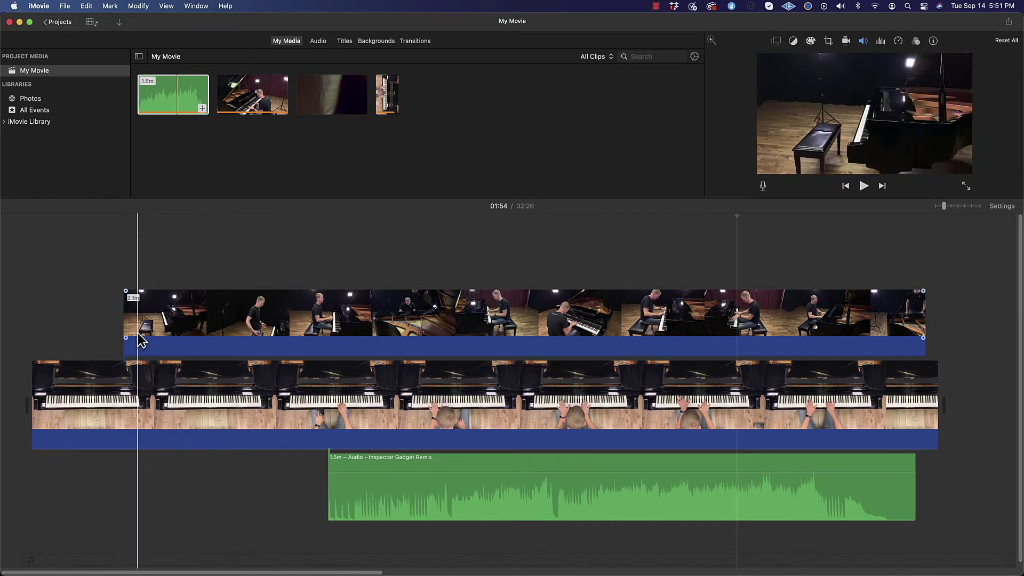
Trim the starts of the upper camera clip, overhead clip and music so they align
drag(125, 327, 328, 331)
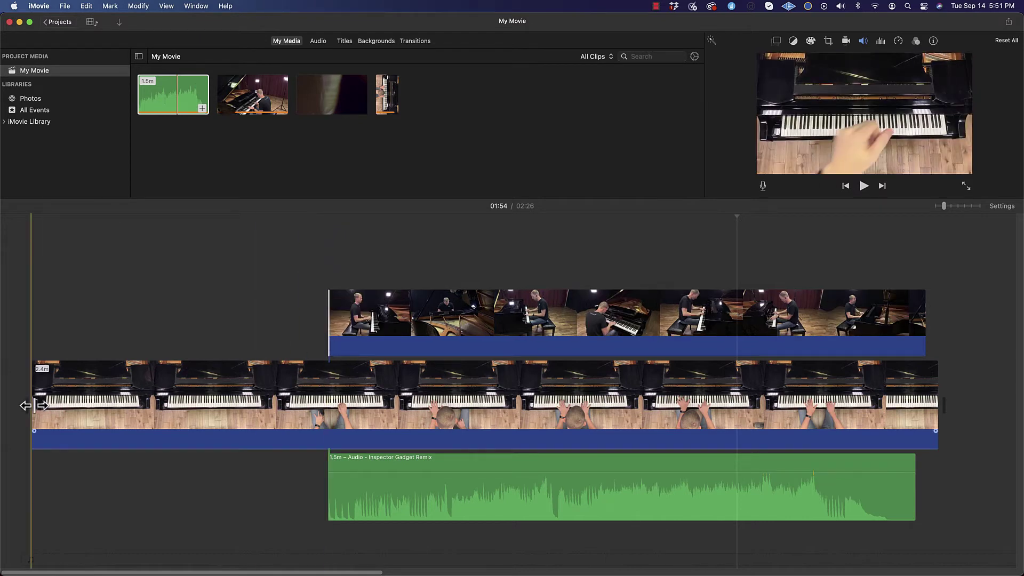
drag(33, 405, 324, 416)
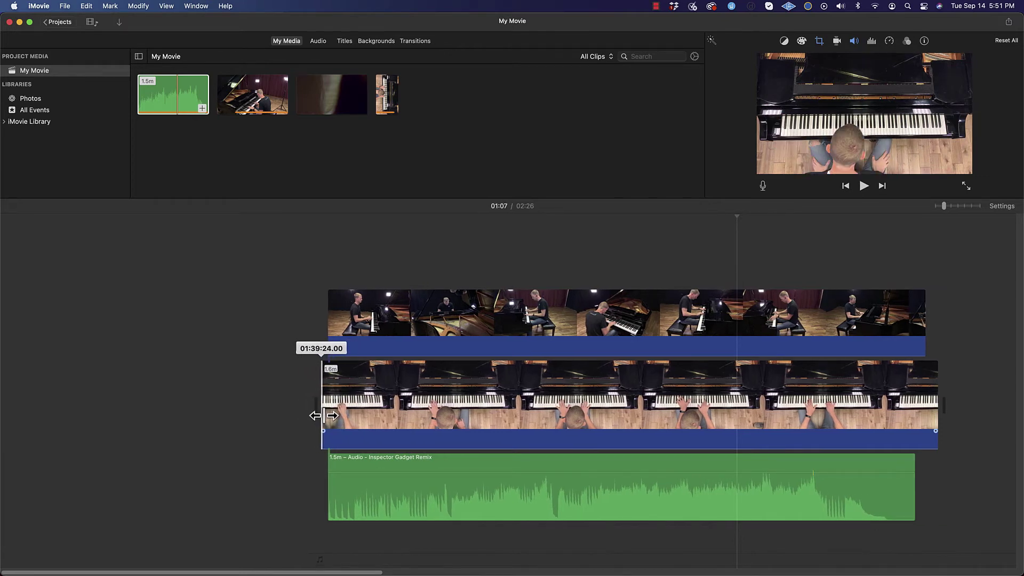
mouse_move(325, 414)
mouse_down()
mouse_move(314, 411)
mouse_move(325, 412)
mouse_up()
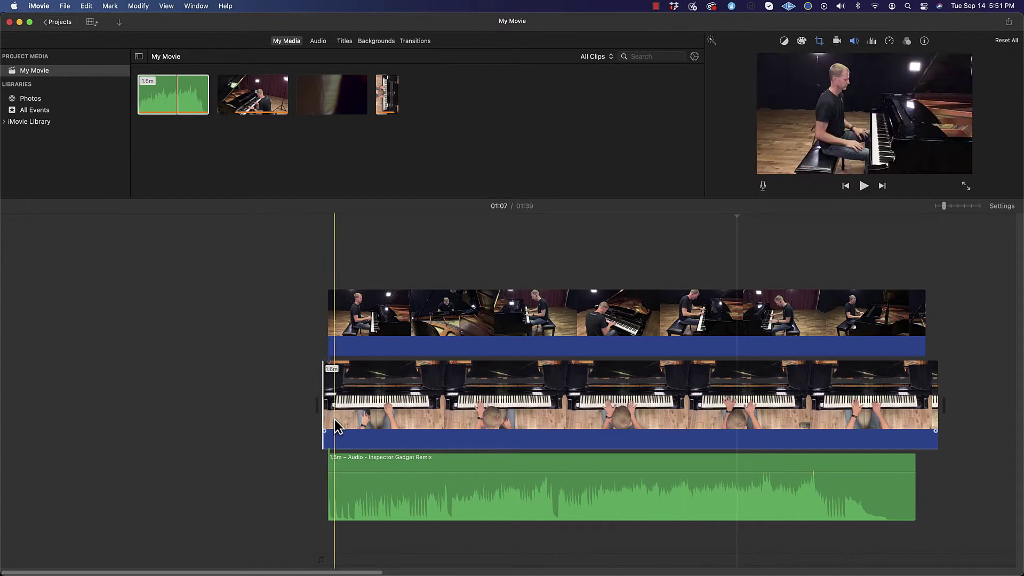
drag(330, 495, 354, 496)
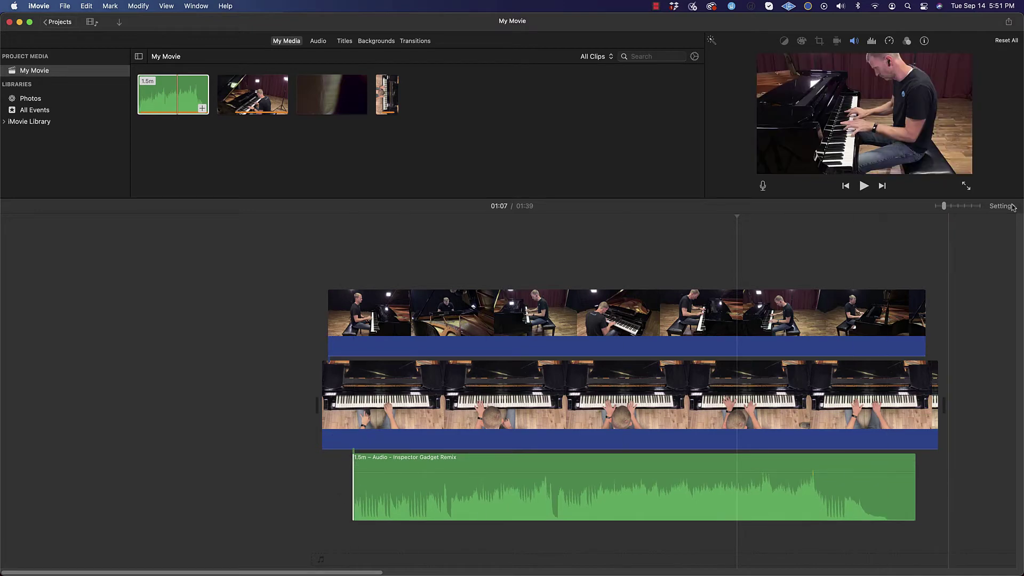
Try extending the music clip's start, undo it, then play the movie from the beginning
key(super+equal)
key(super+equal)
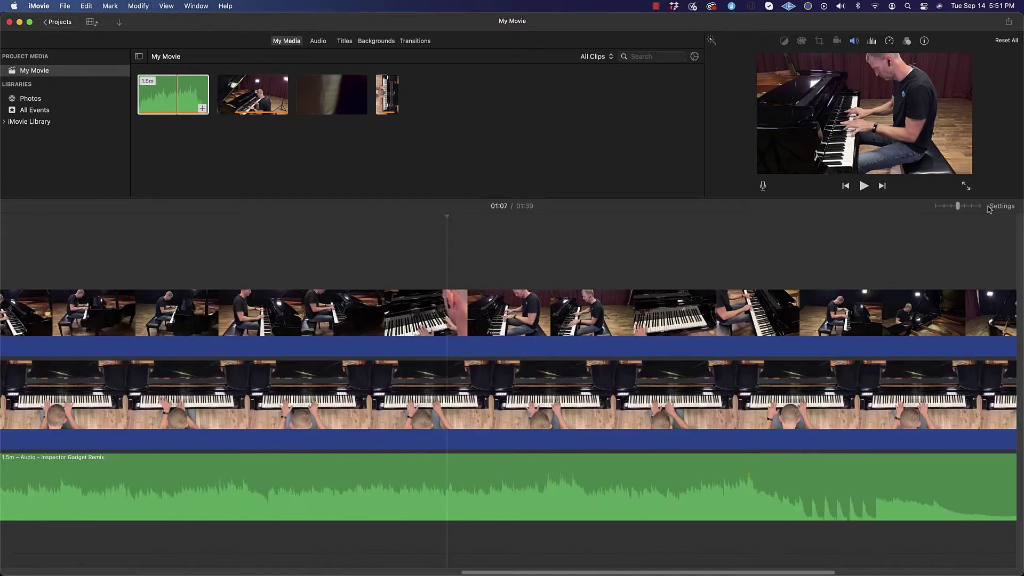
scroll(352, 441, left, 20)
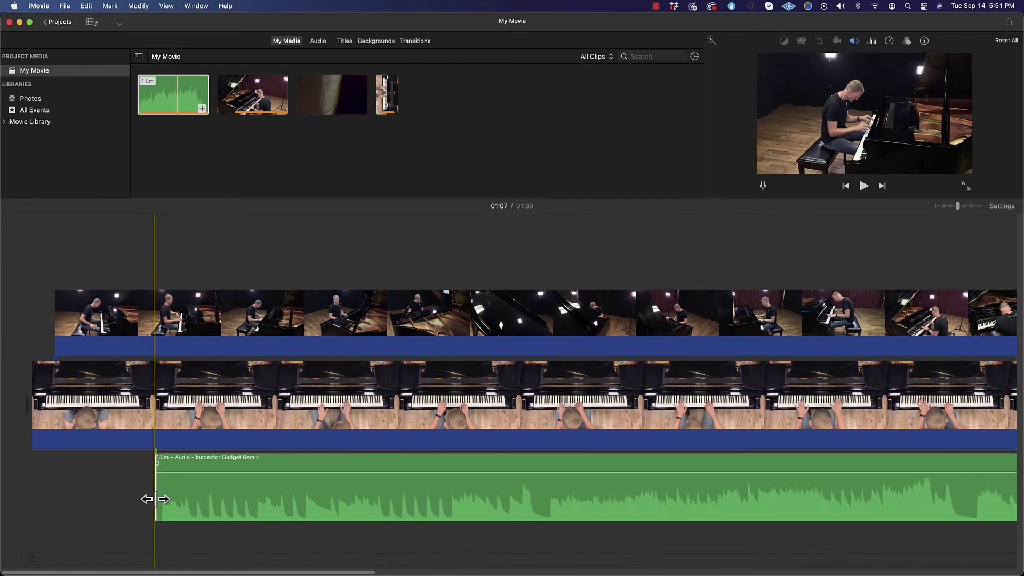
mouse_move(155, 498)
mouse_down()
mouse_move(129, 498)
mouse_move(180, 500)
mouse_move(121, 504)
mouse_move(158, 503)
mouse_up()
key(super+z)
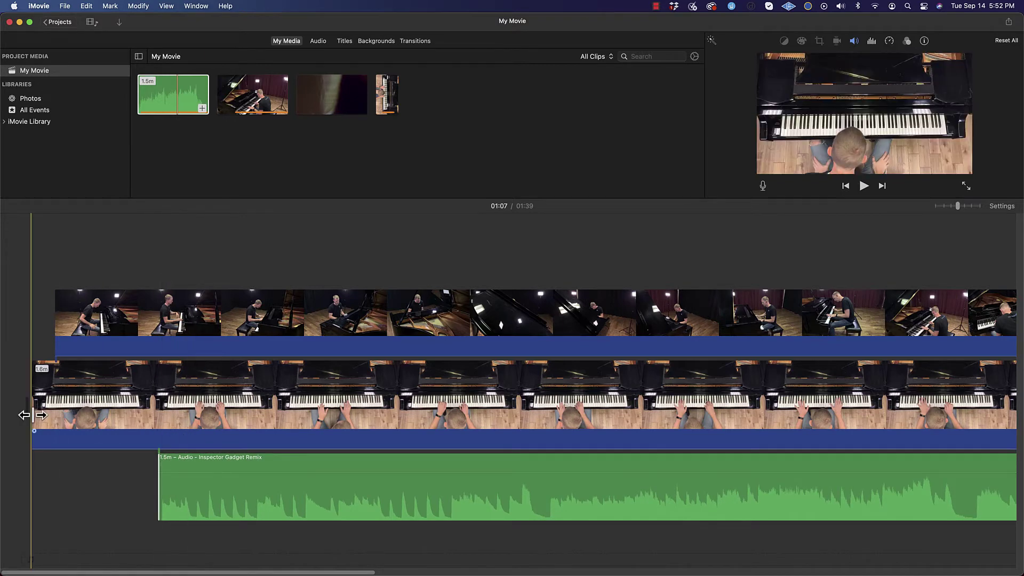
key(space)
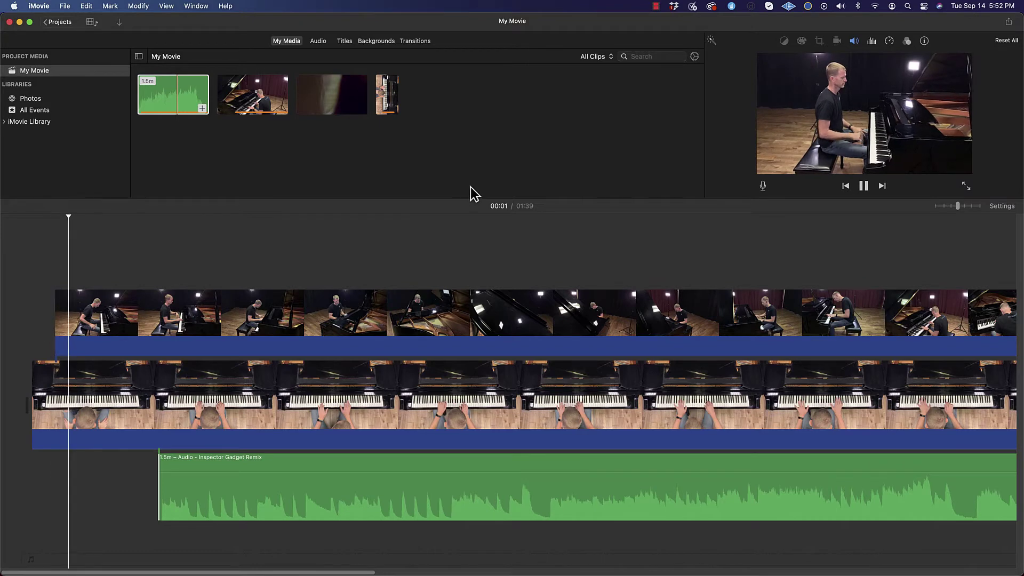
Jump to around 00:23 and pause playback at 00:30 to review that section
click(605, 215)
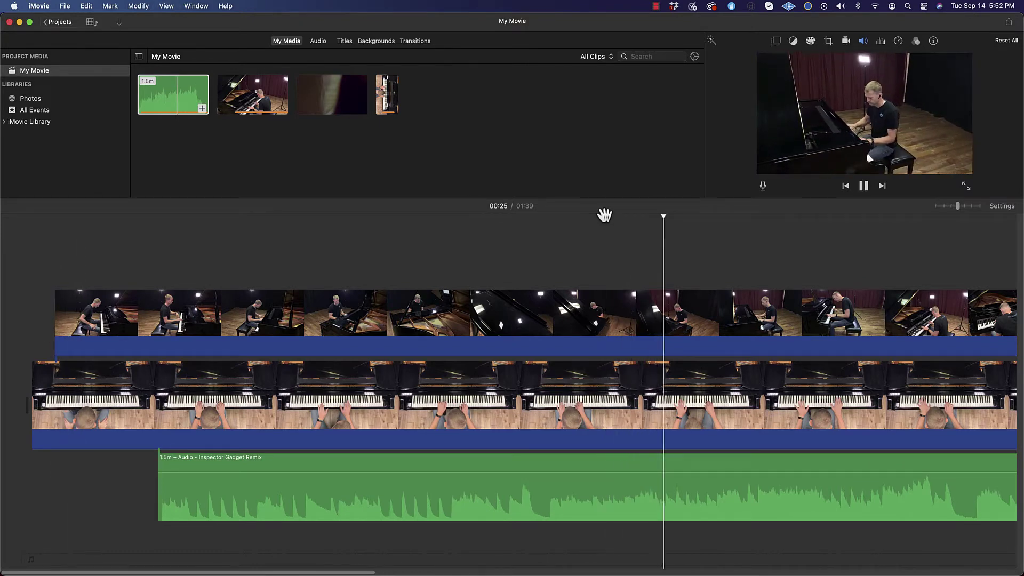
scroll(723, 336, right, 3)
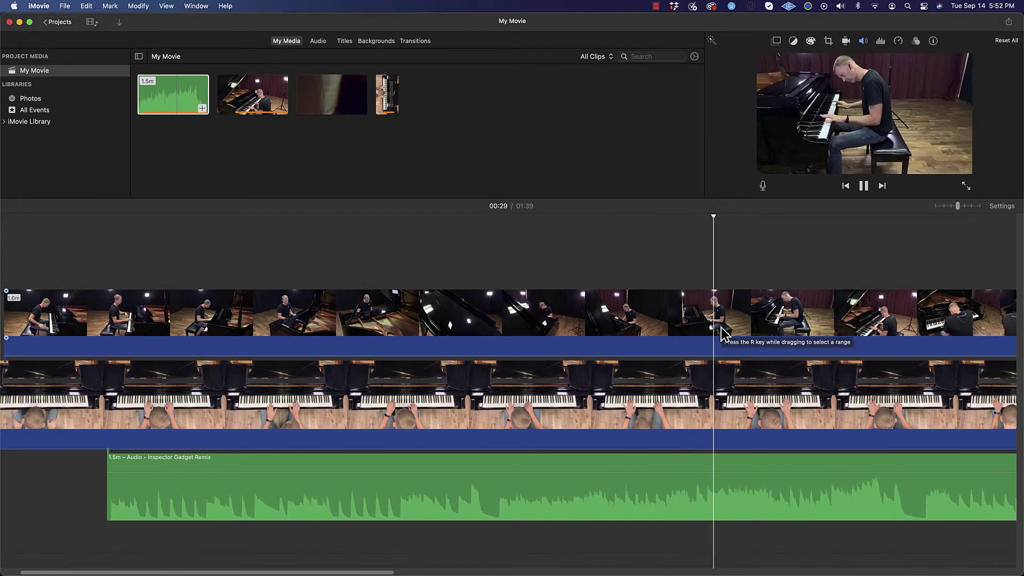
scroll(457, 386, left, 3)
key(space)
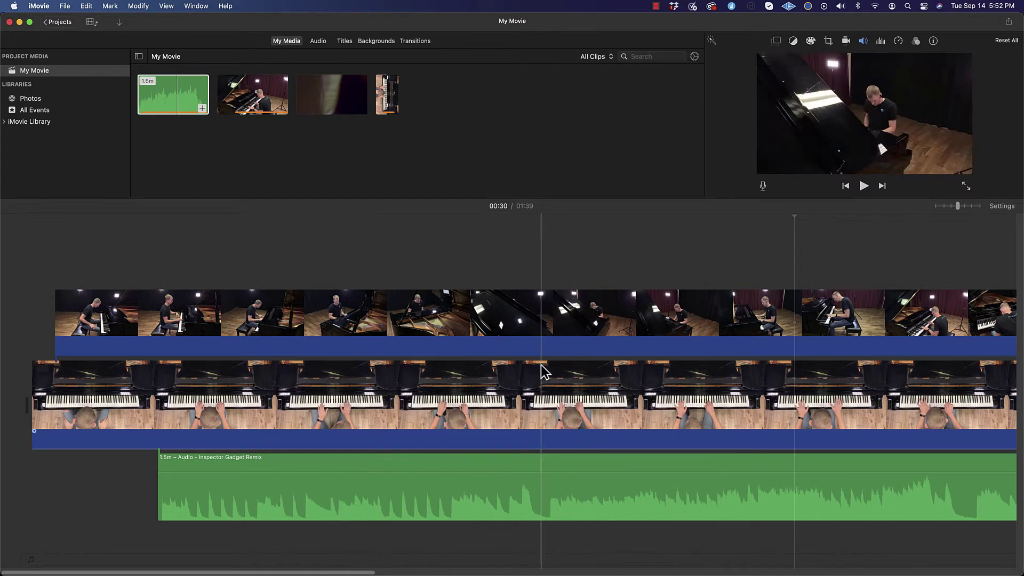
scroll(527, 379, right, 5)
scroll(527, 380, left, 4)
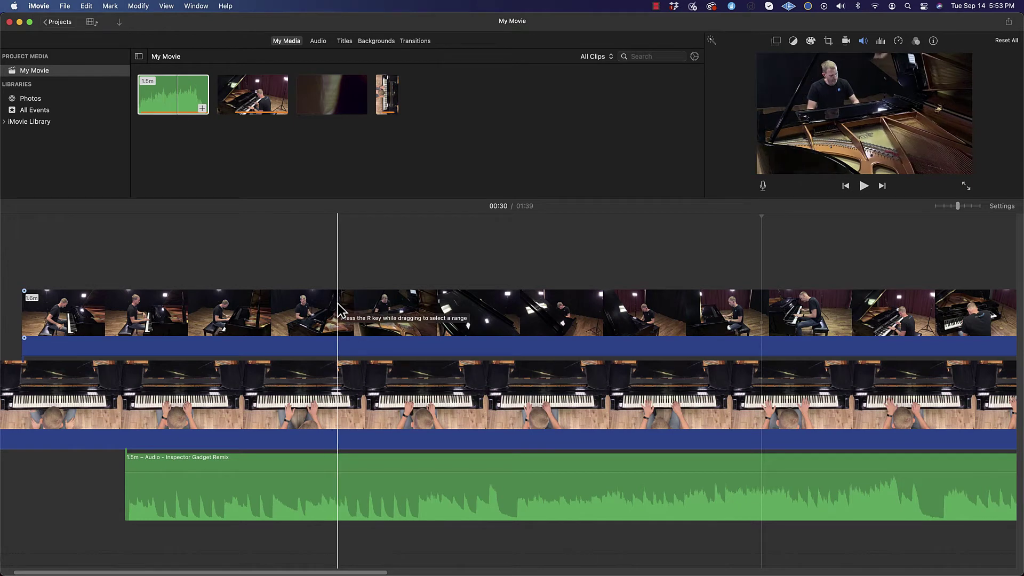
Split the side-angle cutaway at 00:13 with Cmd+B and shorten its first piece to leave a gap
click(338, 303)
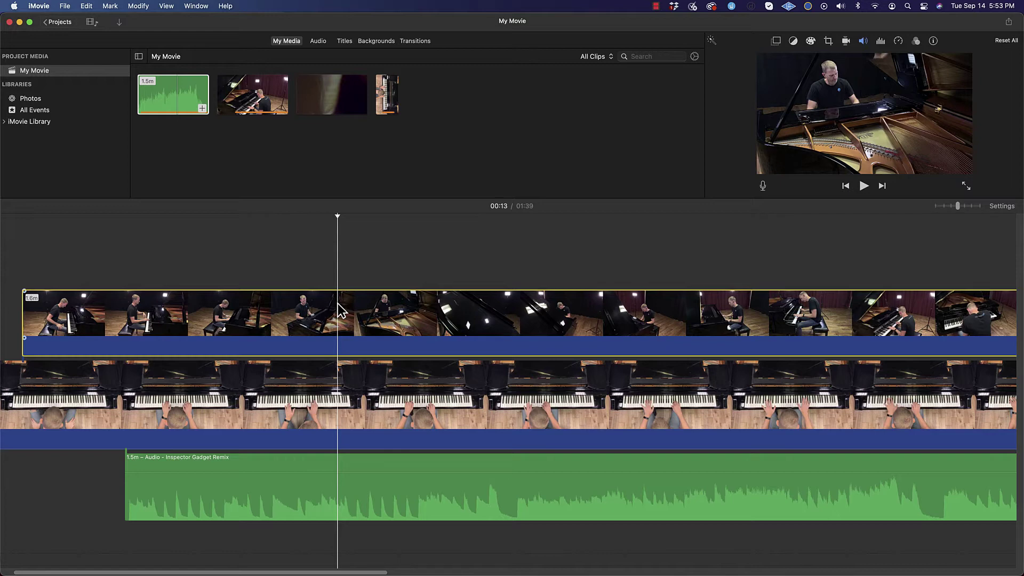
click(88, 6)
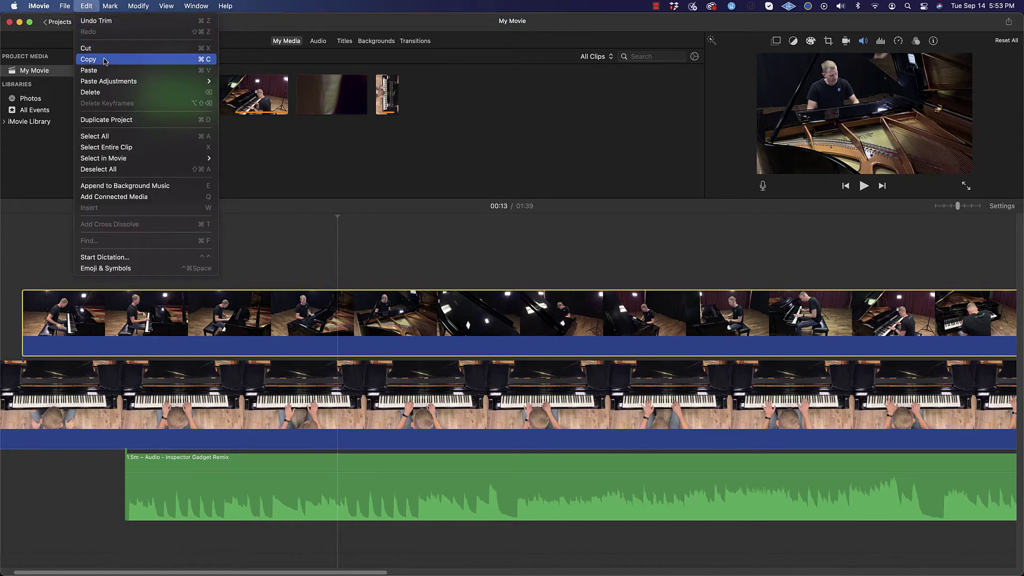
mouse_move(129, 9)
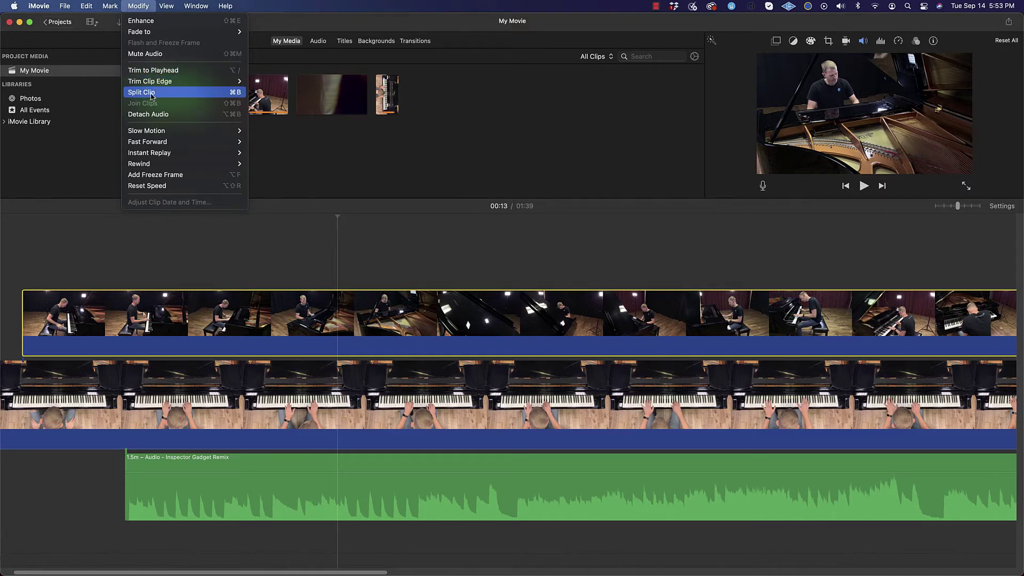
click(336, 336)
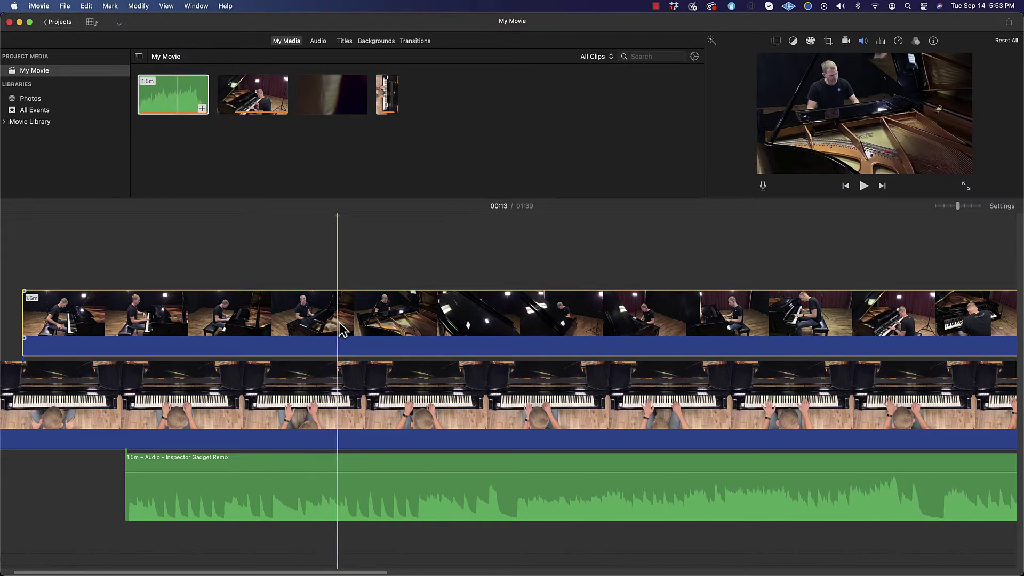
key(super+b)
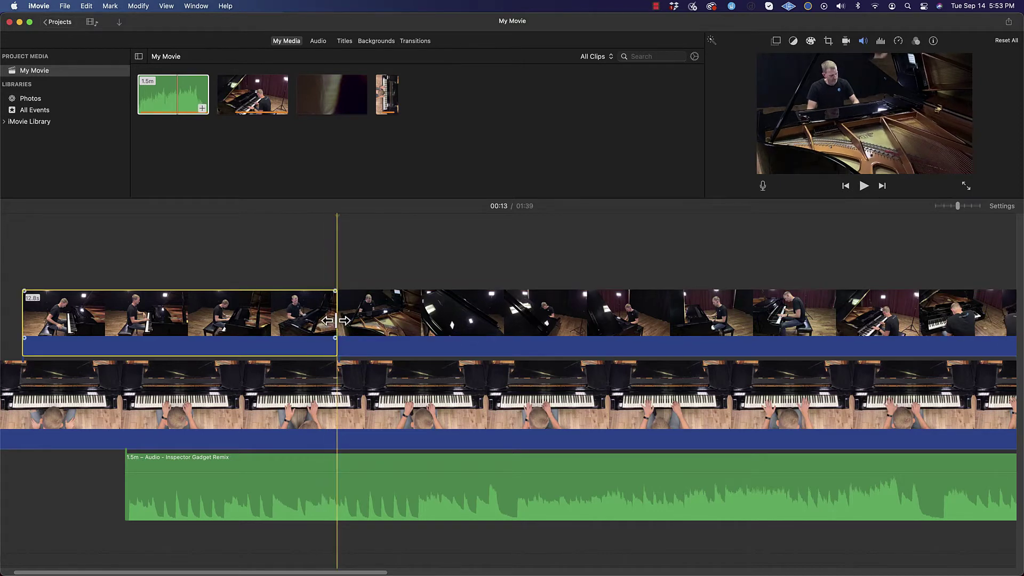
drag(336, 320, 390, 323)
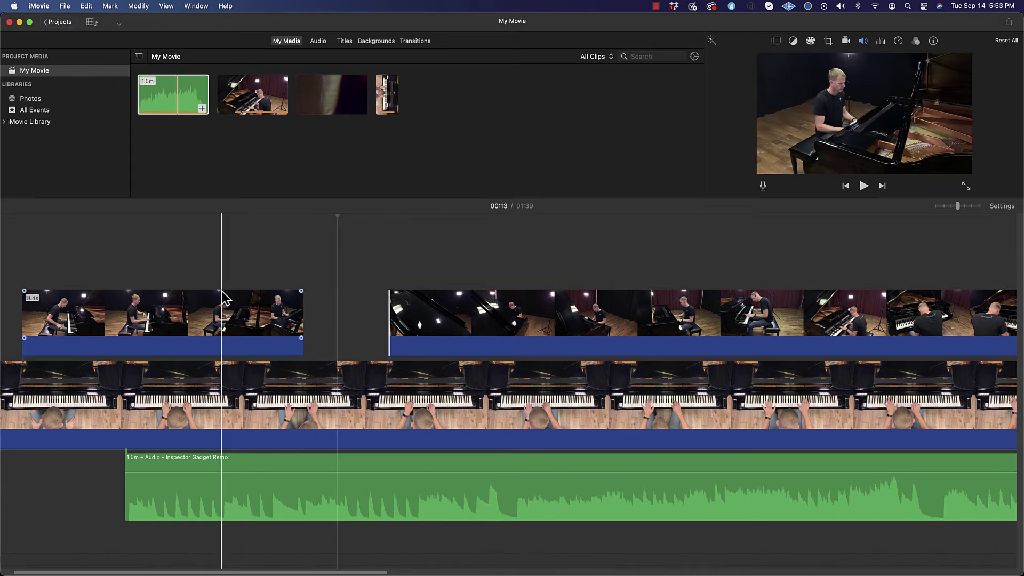
Drag the second cutaway piece's start later, fine-tuning where it begins
click(164, 299)
click(468, 306)
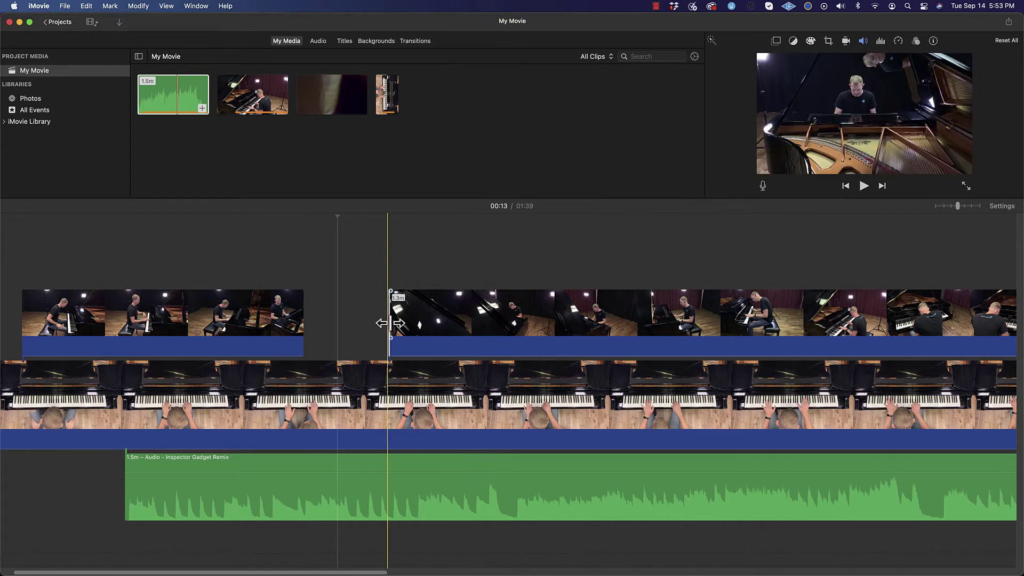
drag(390, 323, 693, 330)
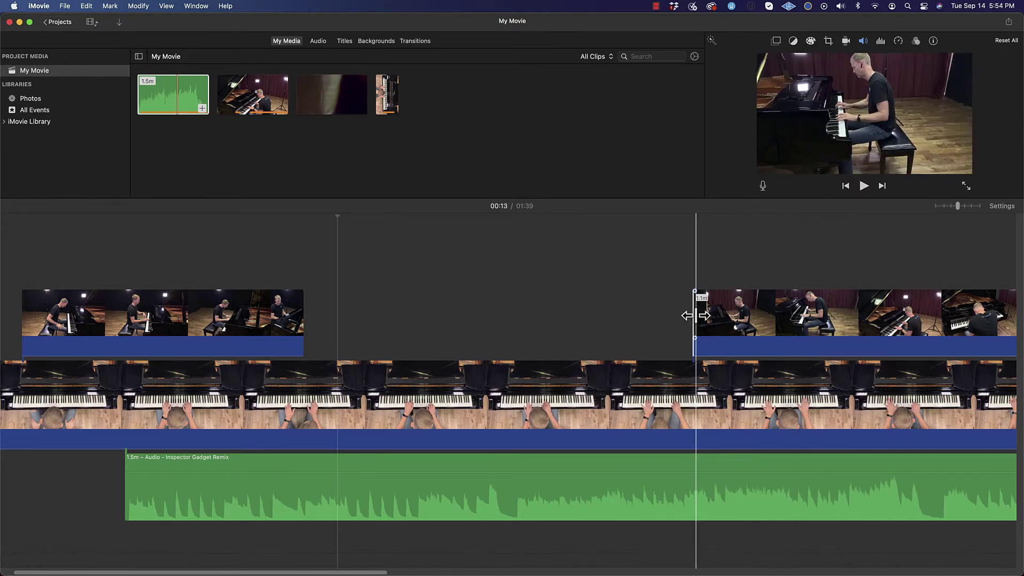
mouse_move(695, 317)
mouse_down()
mouse_move(653, 317)
mouse_move(708, 318)
mouse_up()
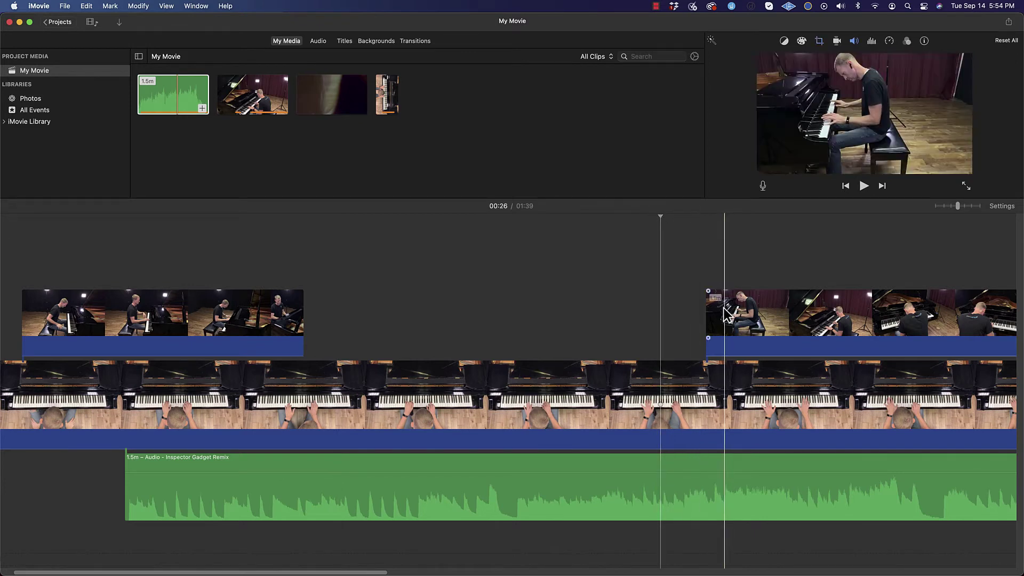
Check the cut points at 00:09, 00:14, 00:27 and 00:29 along the timeline
click(667, 386)
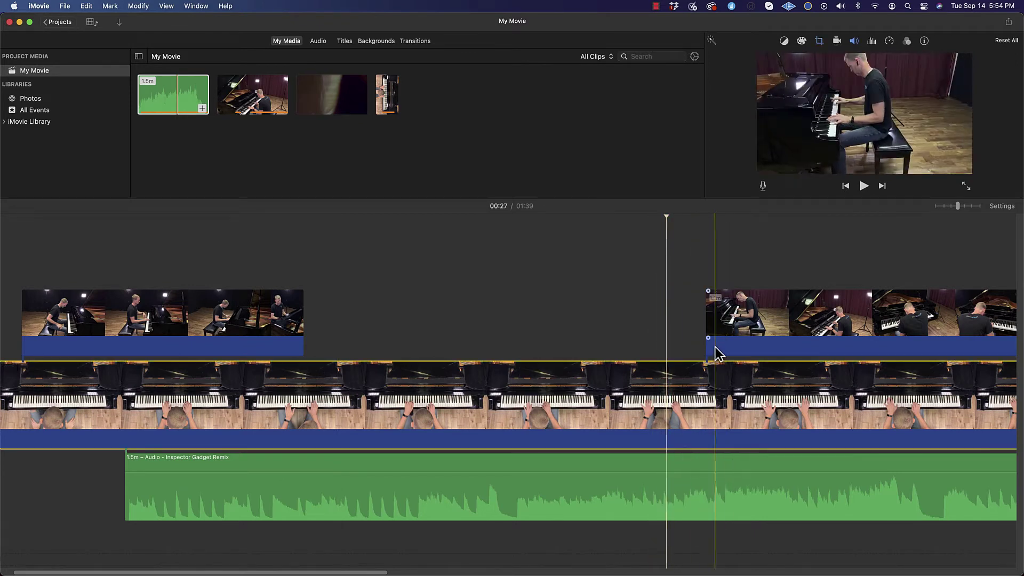
click(733, 320)
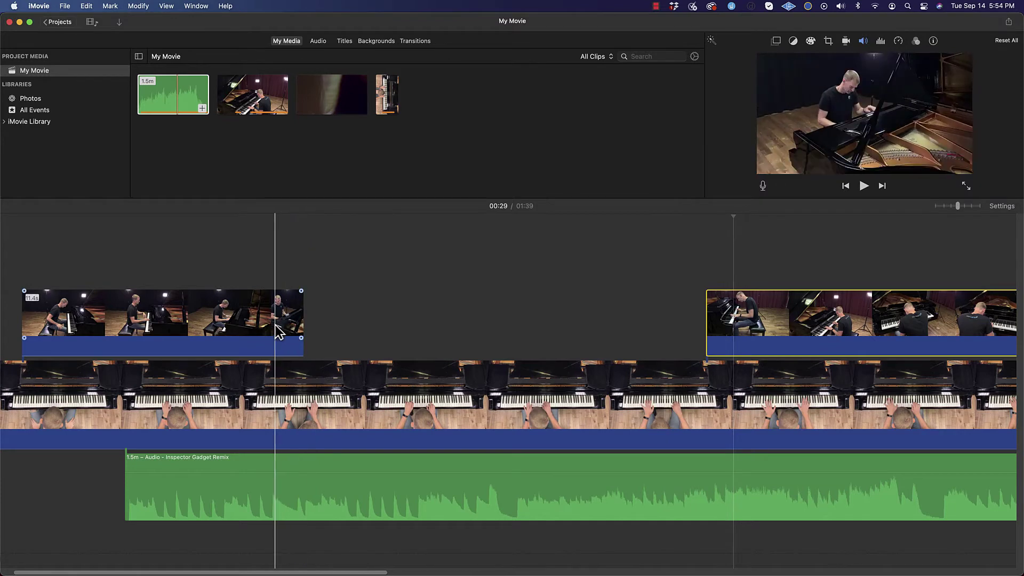
click(238, 219)
click(144, 306)
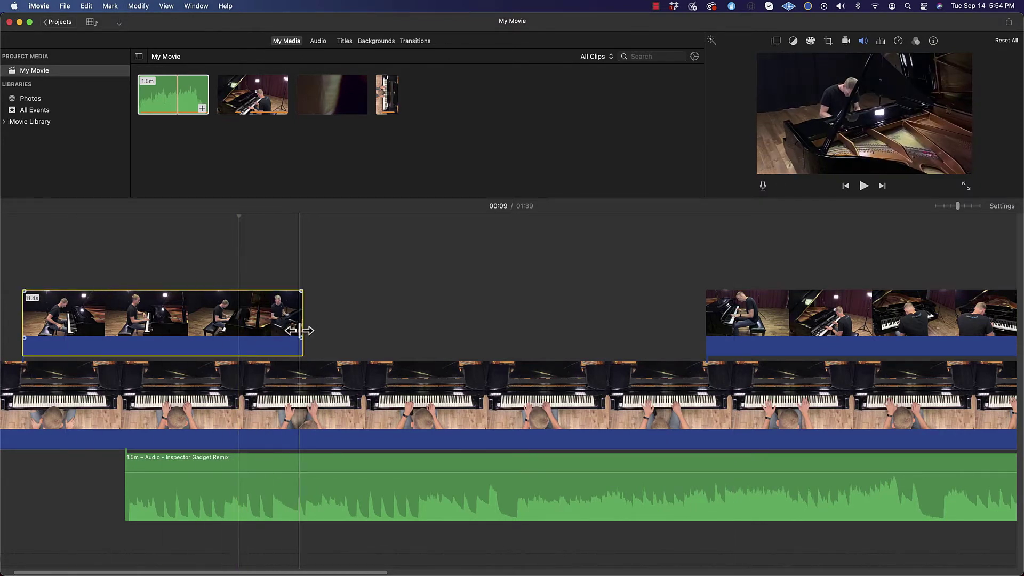
click(365, 401)
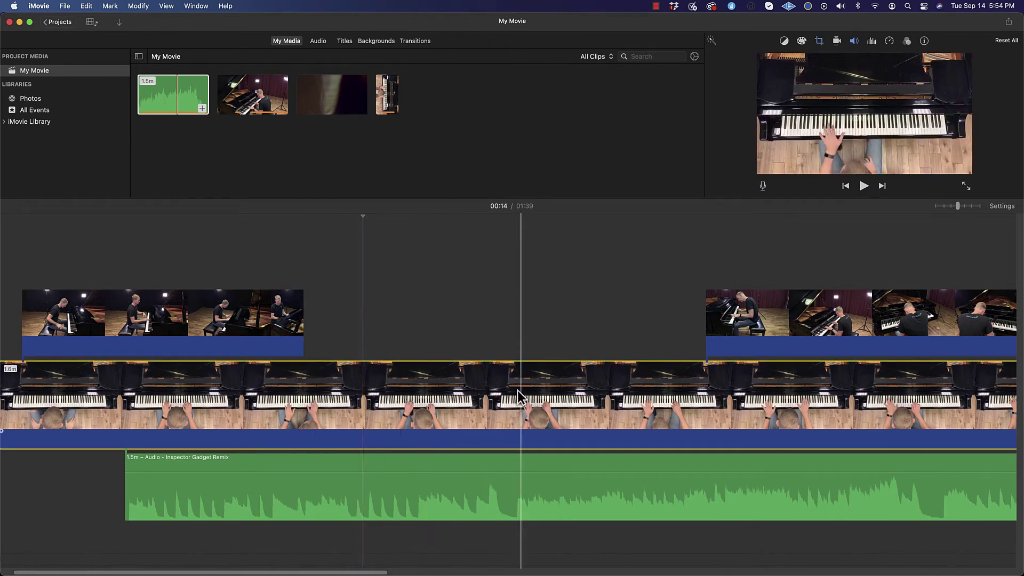
click(734, 325)
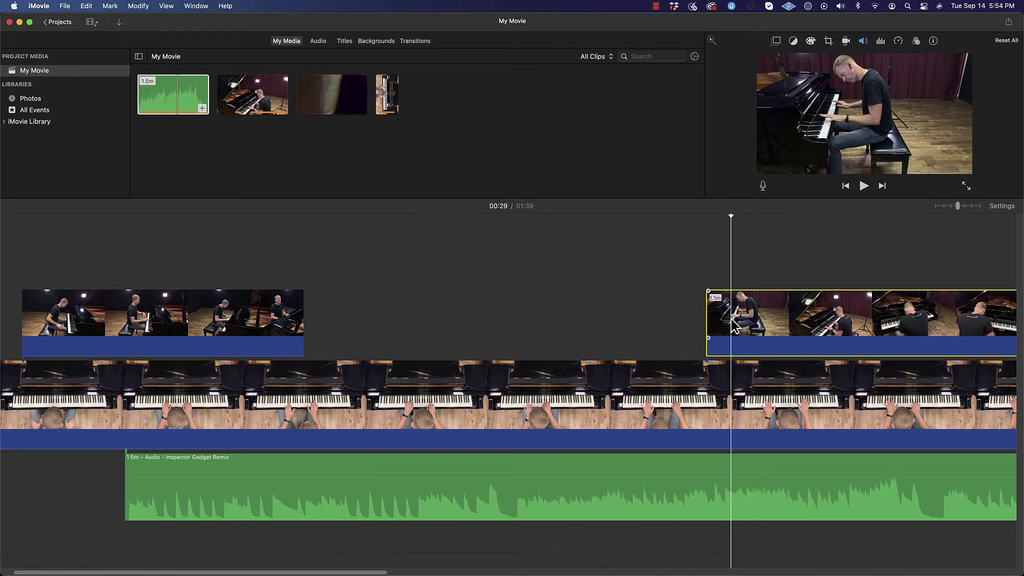
click(627, 217)
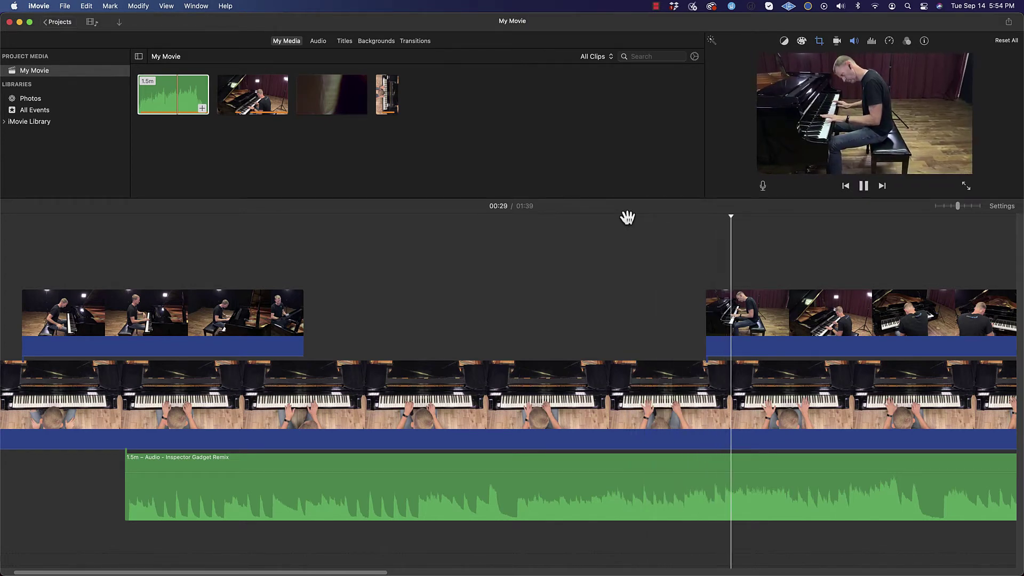
Start the second cutaway a little earlier and extend the first cutaway to 15.5 seconds
key(space)
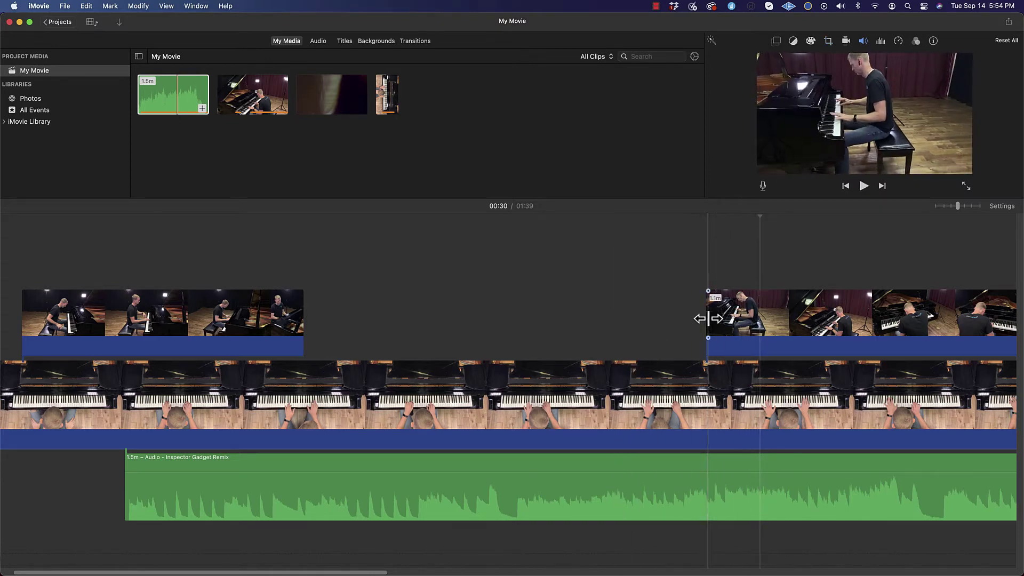
drag(705, 319, 610, 322)
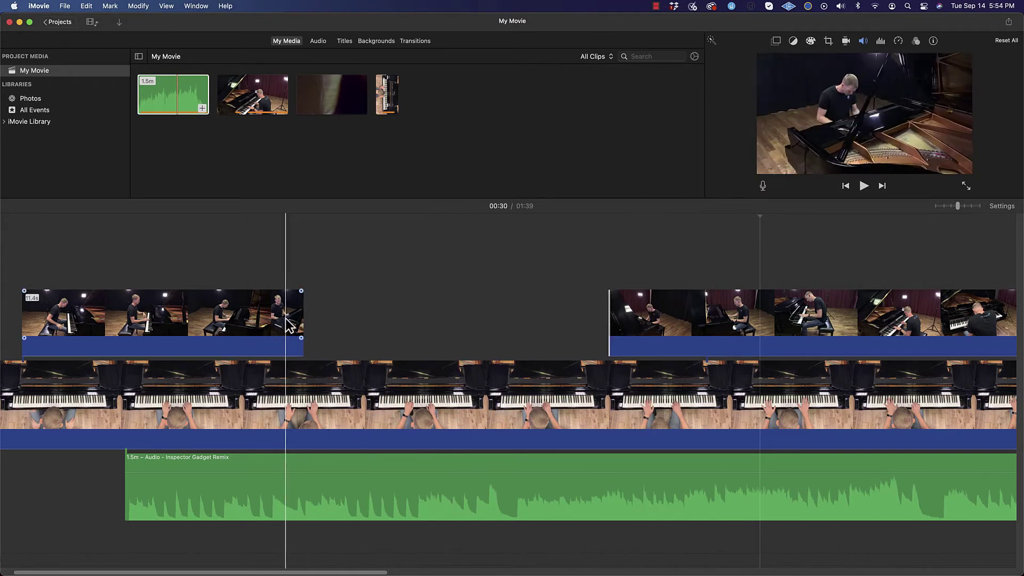
drag(302, 318, 399, 322)
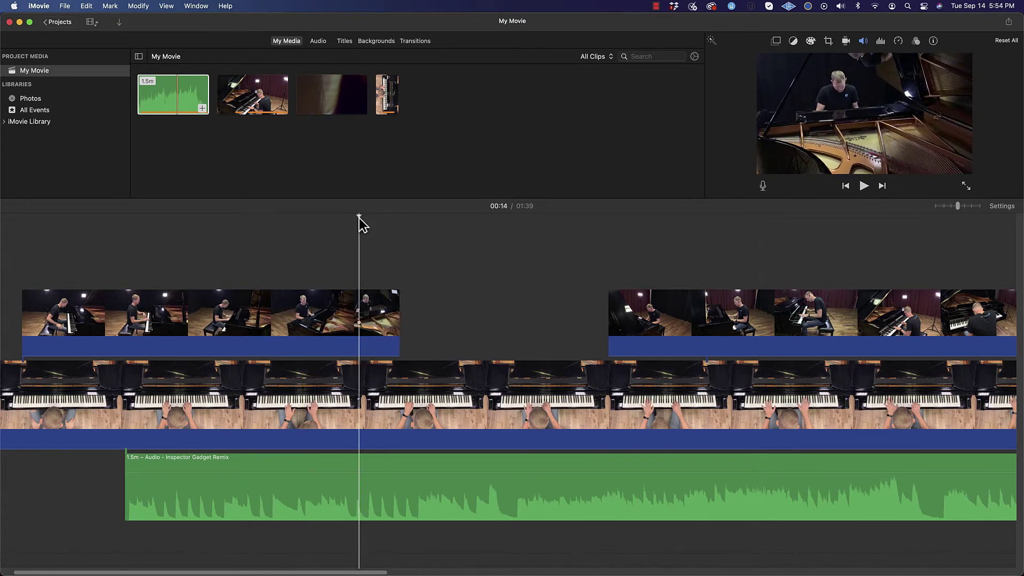
After a playback check, extend the first cutaway to 19.5 seconds, then trim its start to 18.3 seconds
key(space)
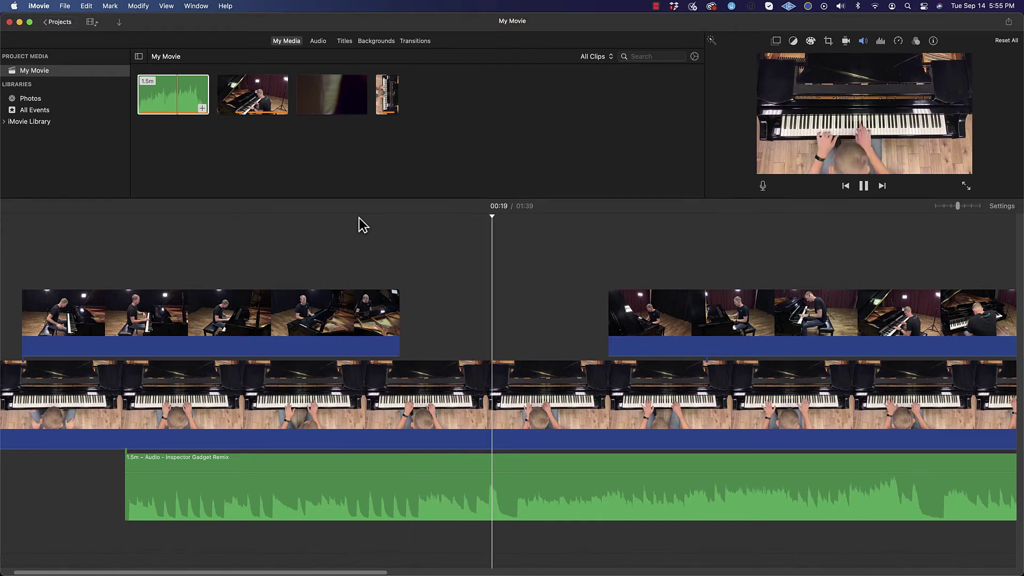
key(space)
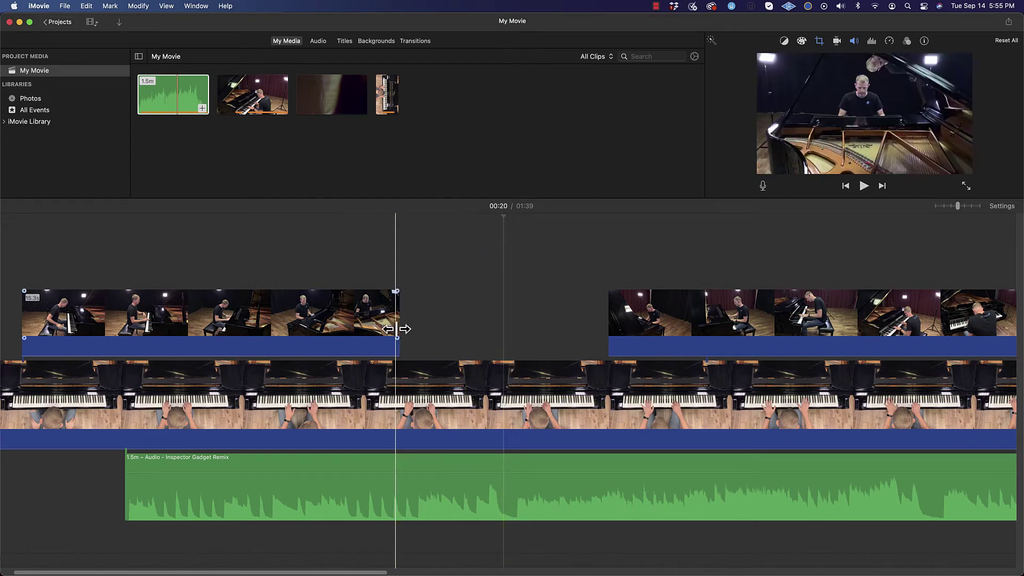
drag(395, 329, 501, 333)
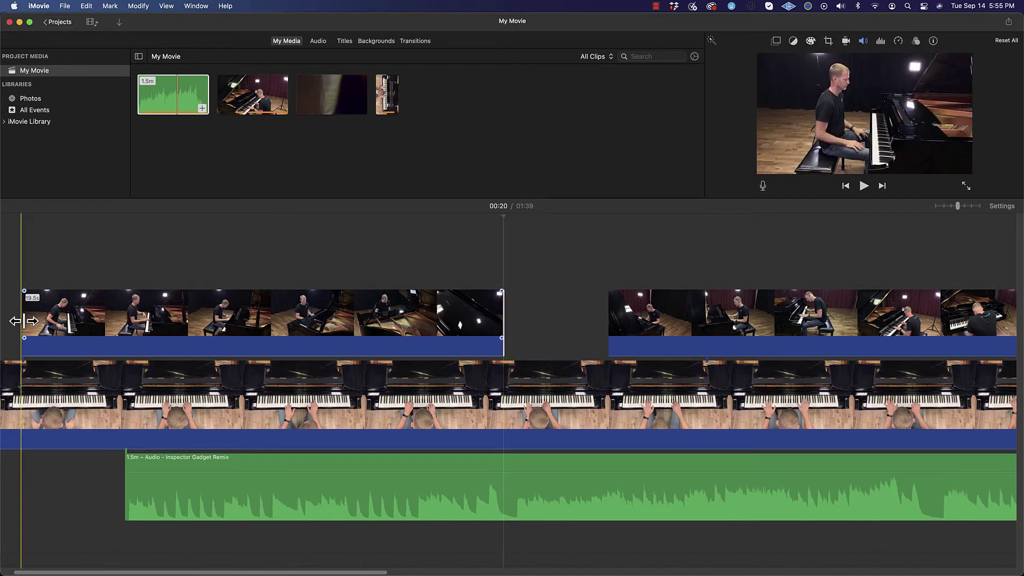
mouse_move(23, 321)
mouse_down()
mouse_move(61, 322)
mouse_move(39, 322)
mouse_up()
Split the first cutaway at 00:05 and trim the second piece's start to open a gap, then play it
click(25, 219)
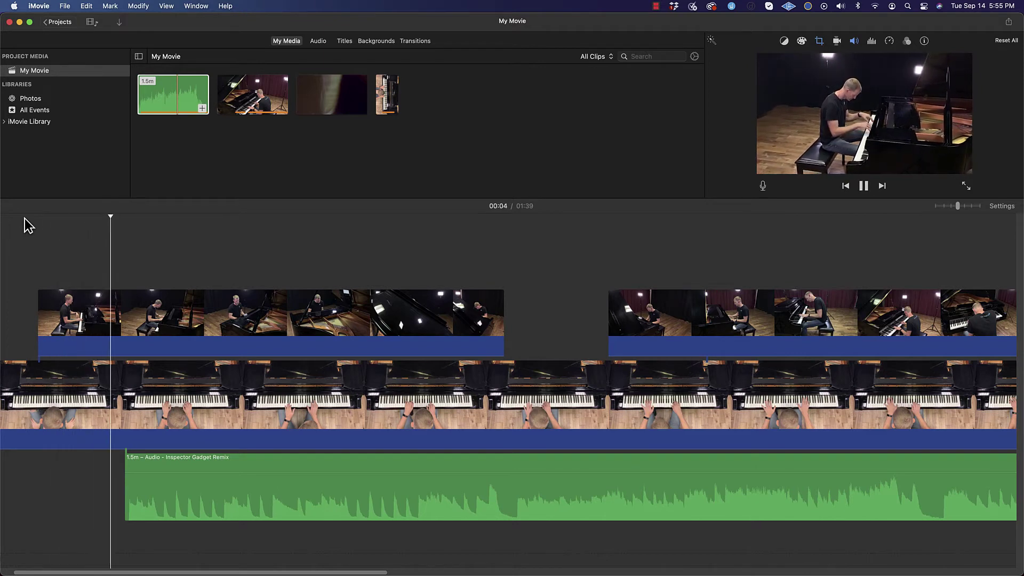
key(space)
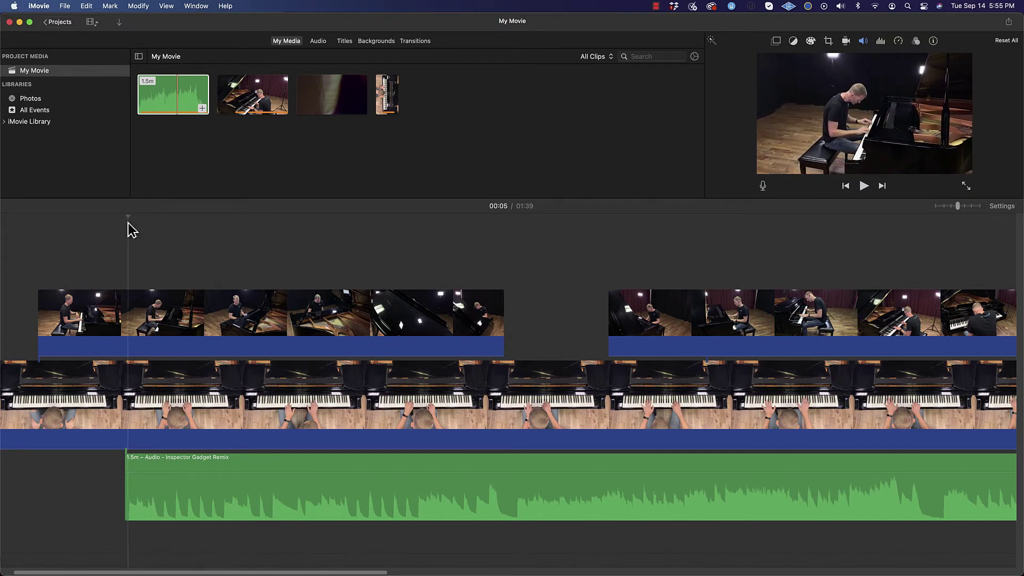
click(127, 303)
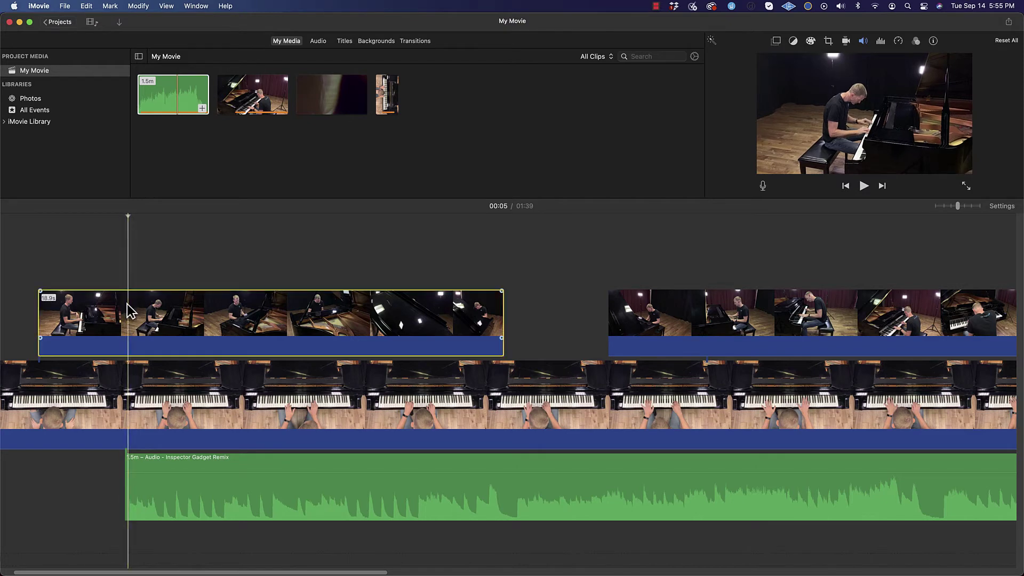
key(super+b)
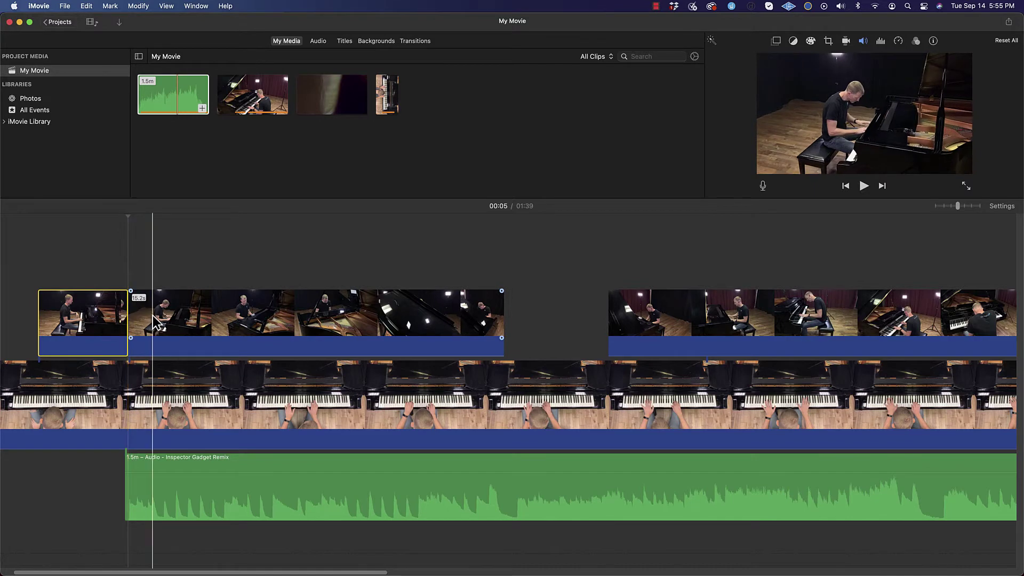
click(153, 315)
drag(130, 320, 215, 329)
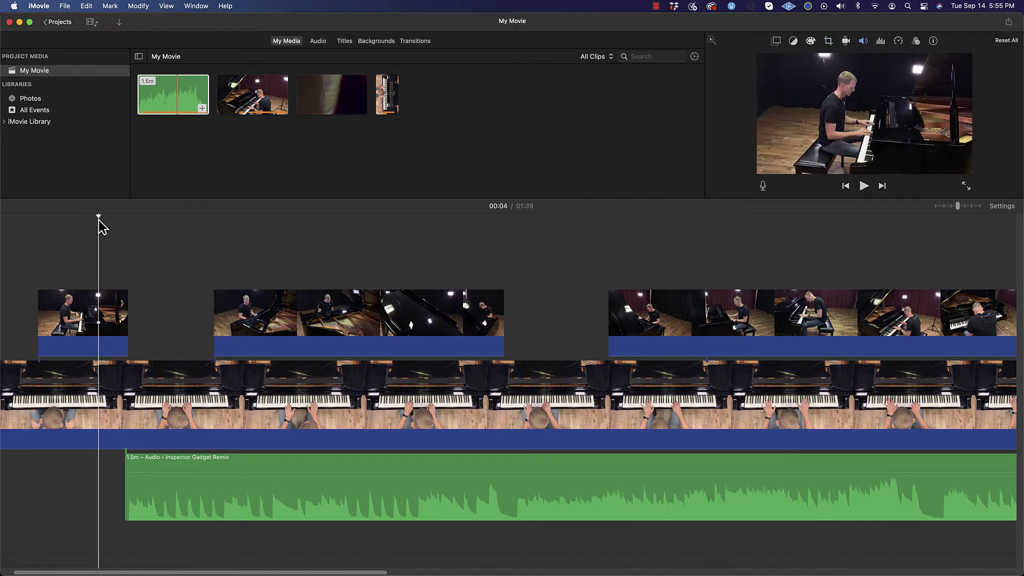
key(space)
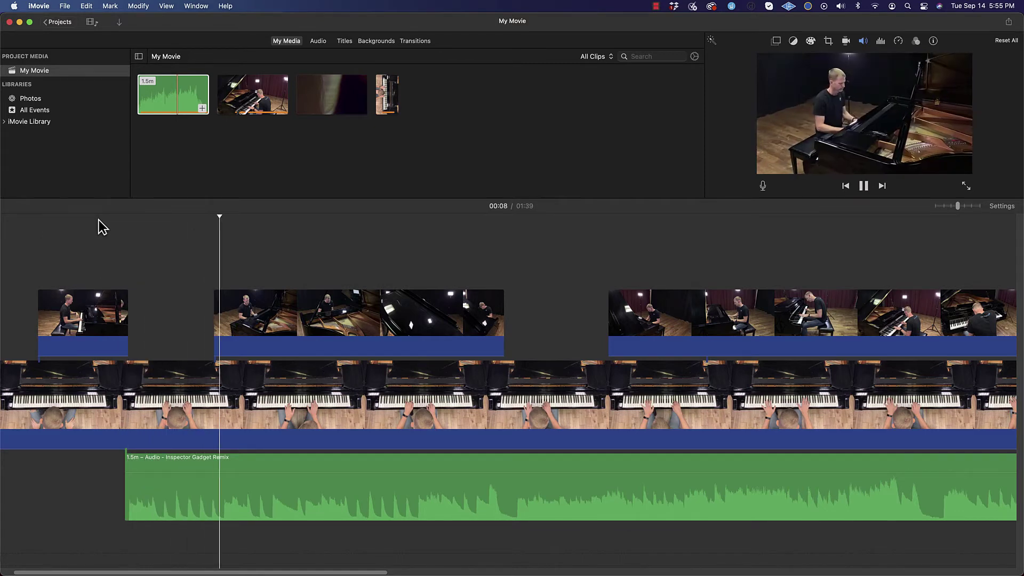
Trim the second cutaway's start slightly later and play the edit from just before it
key(space)
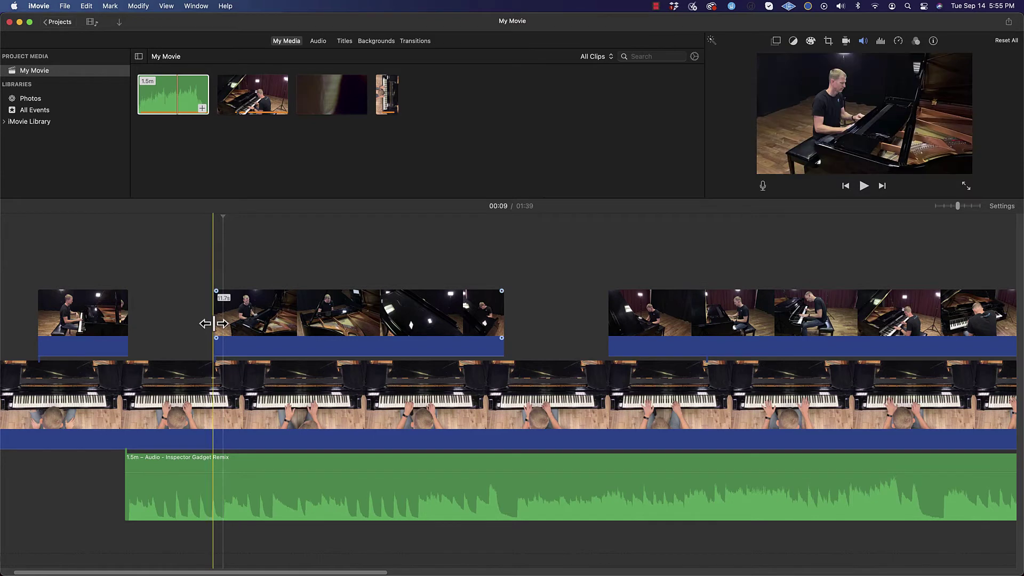
drag(214, 323, 221, 323)
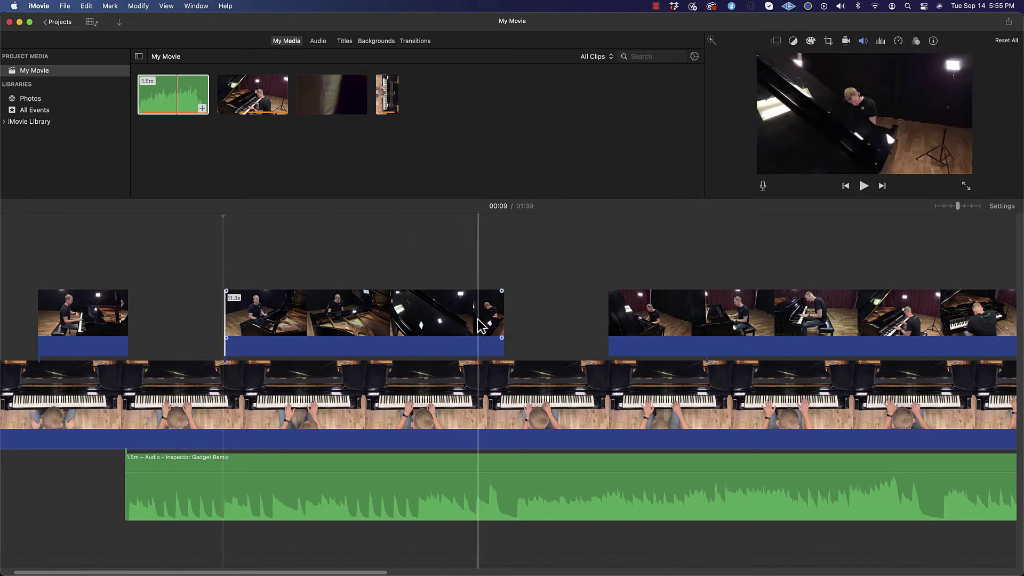
click(105, 219)
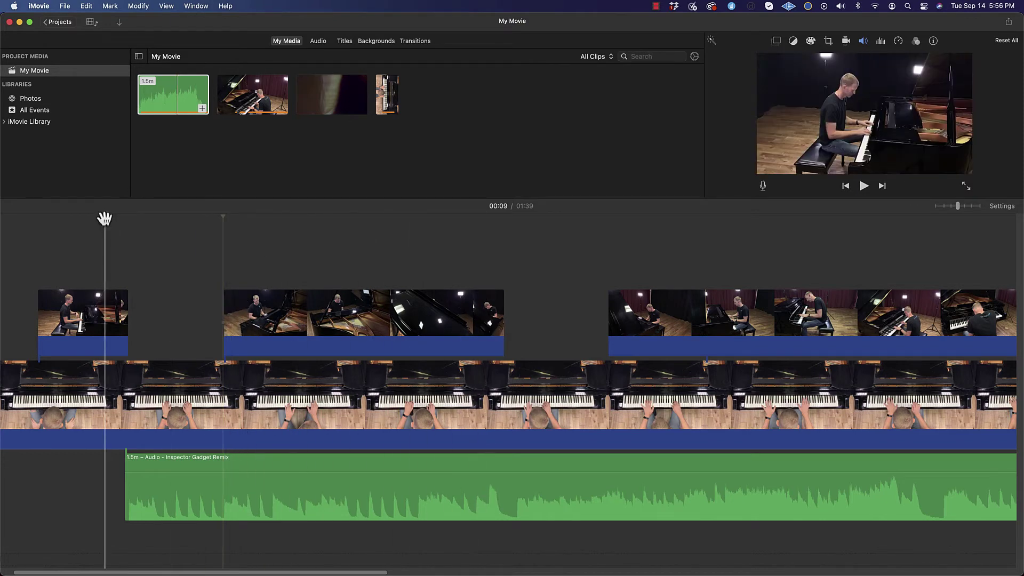
key(space)
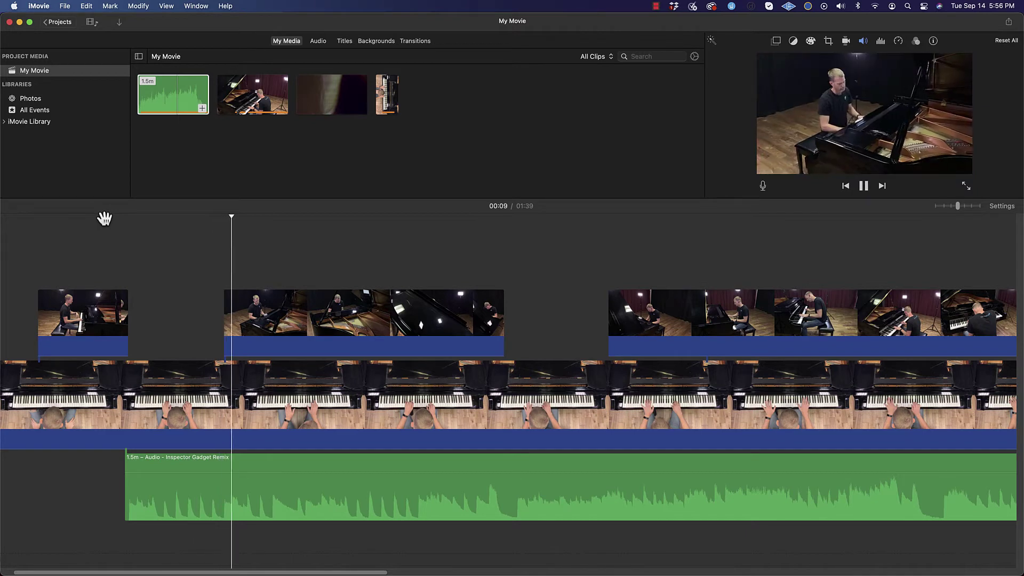
Replay the trimmed edit, then move the playhead to 00:13 and back to around 00:18
key(space)
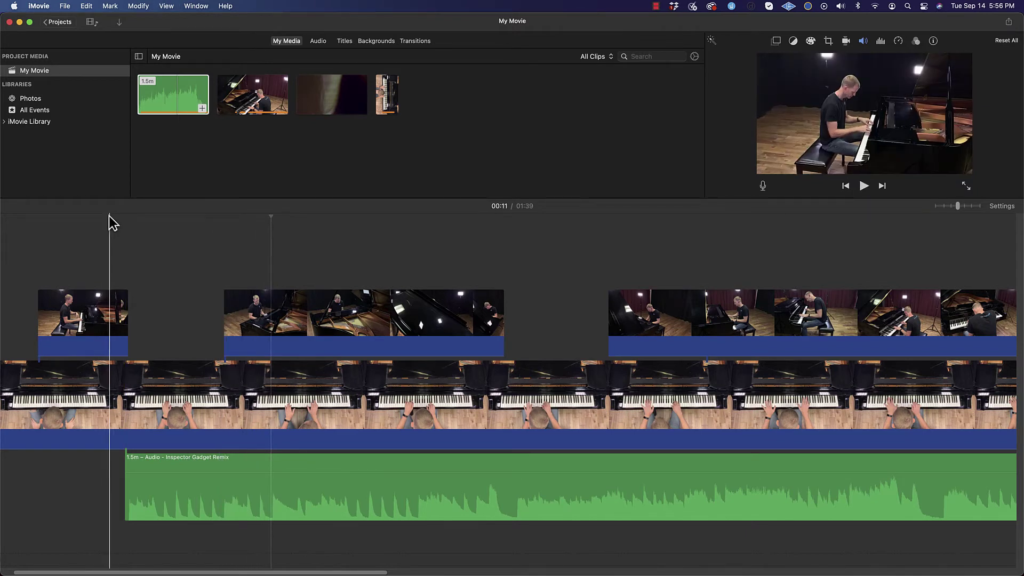
click(117, 223)
key(space)
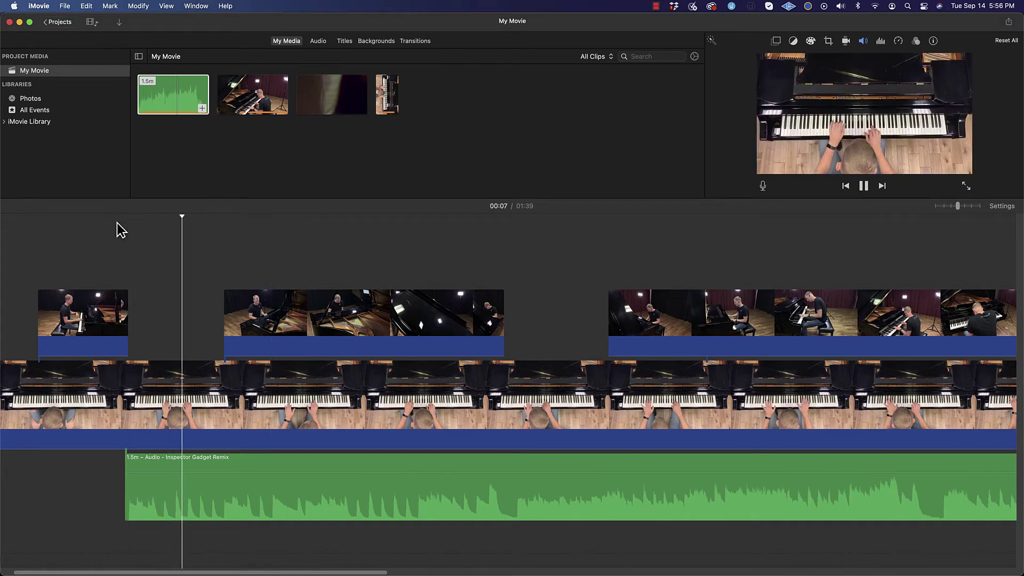
key(space)
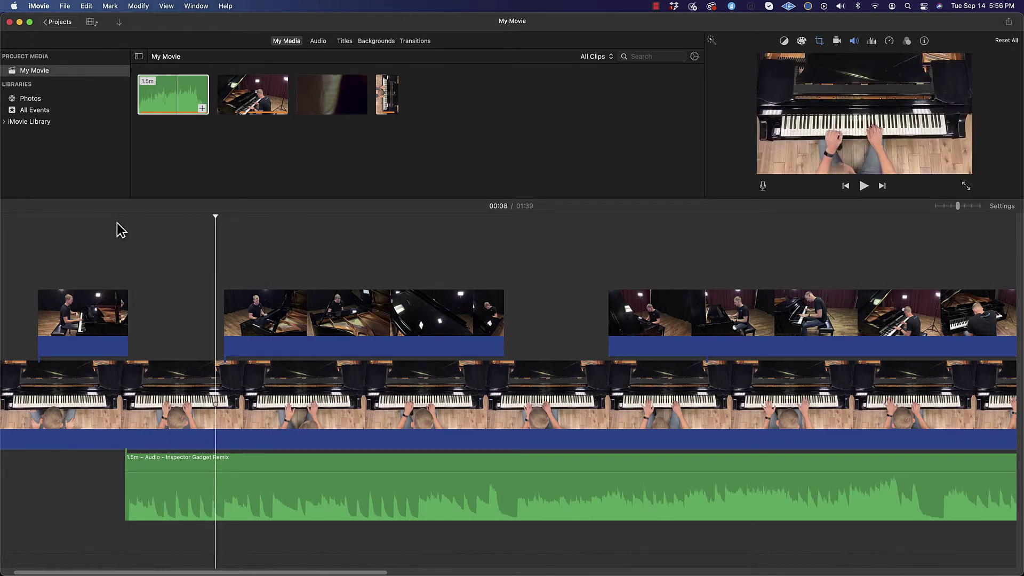
drag(216, 217, 537, 229)
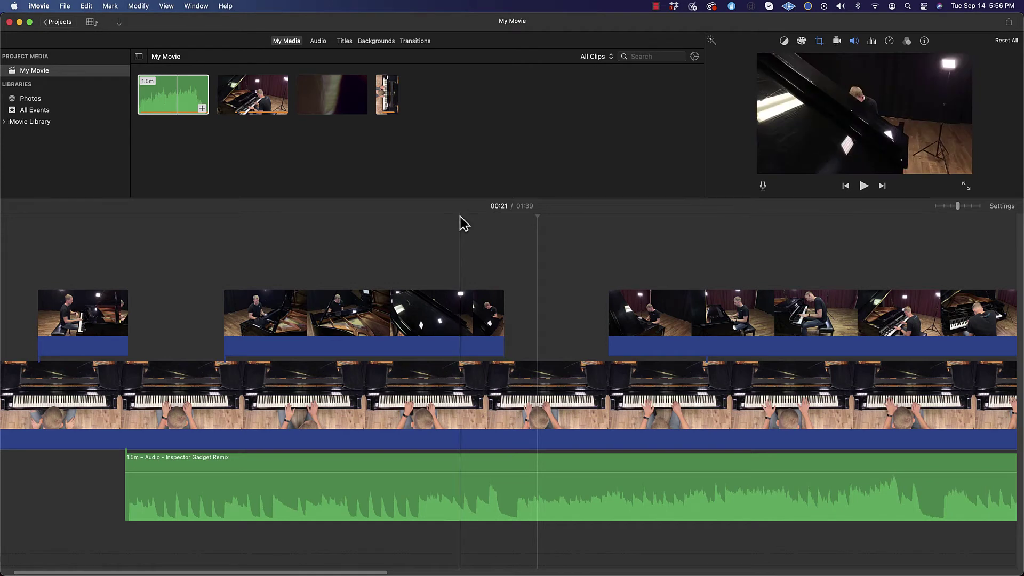
drag(537, 217, 524, 236)
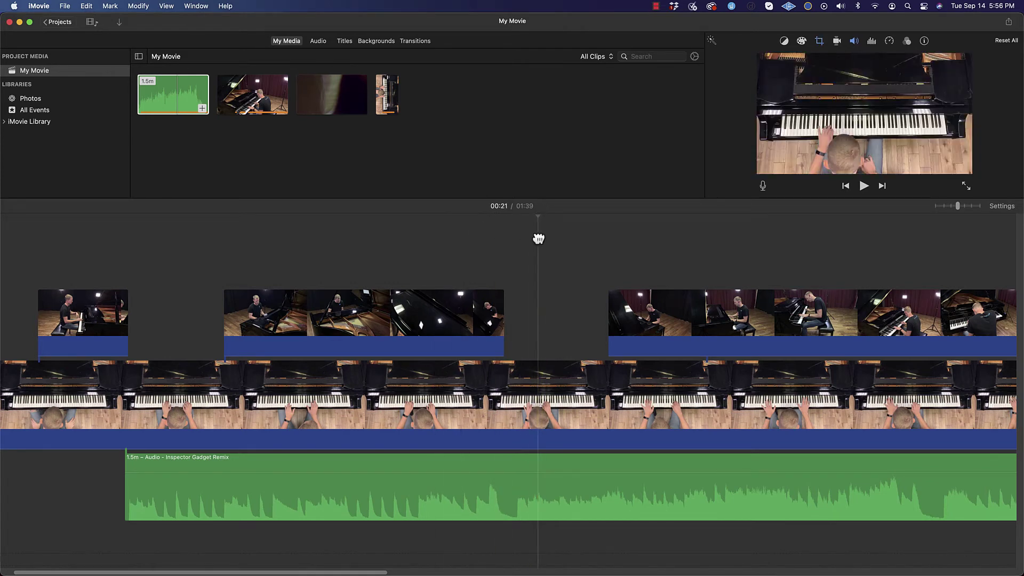
scroll(531, 277, right, 5)
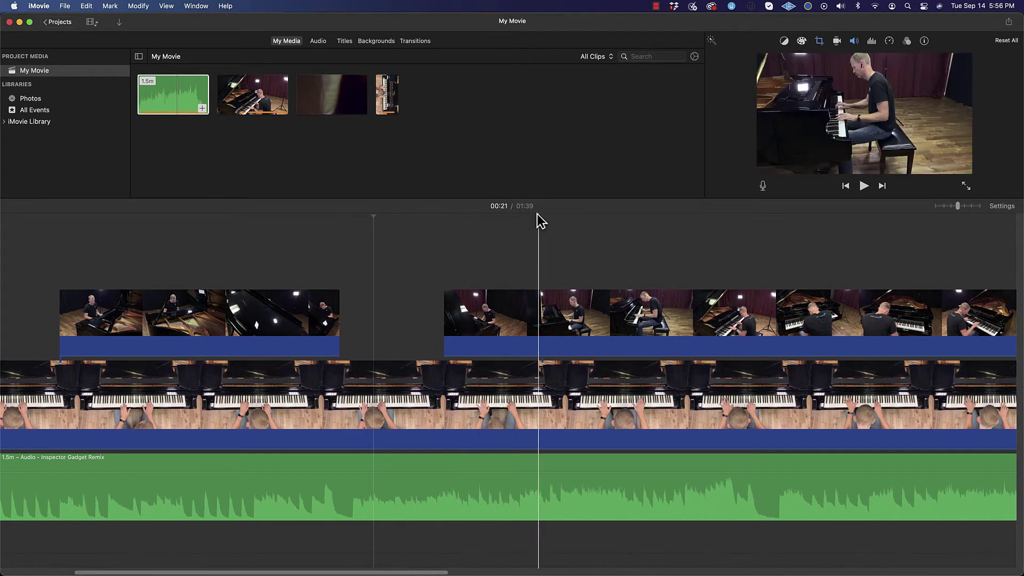
drag(539, 219, 545, 214)
scroll(608, 230, right, 3)
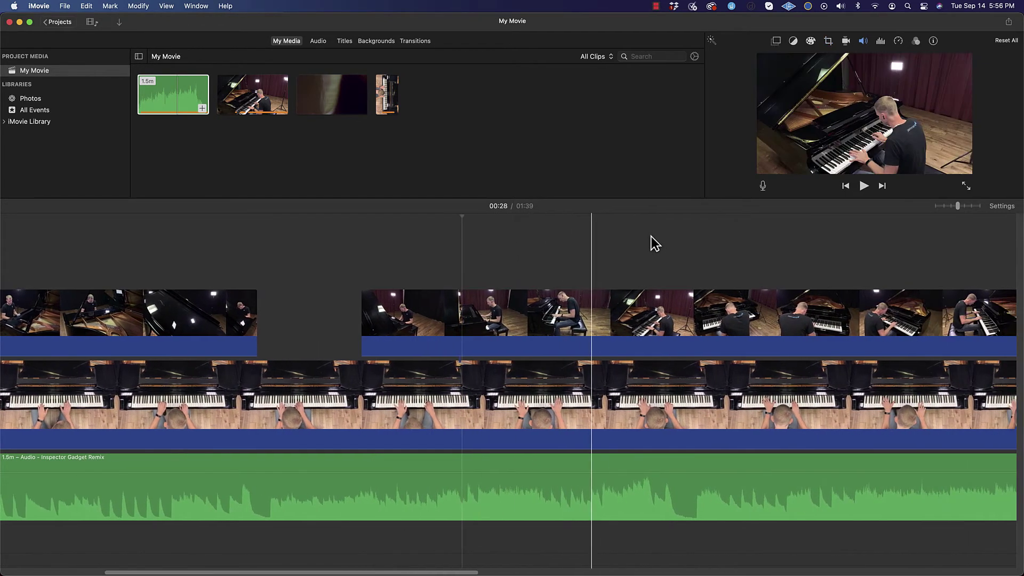
click(659, 218)
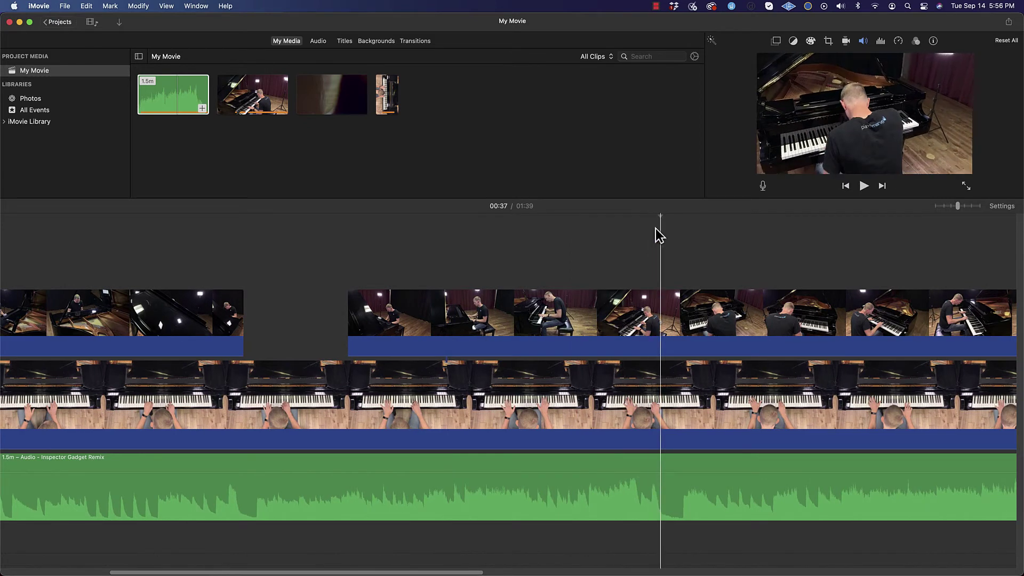
click(658, 317)
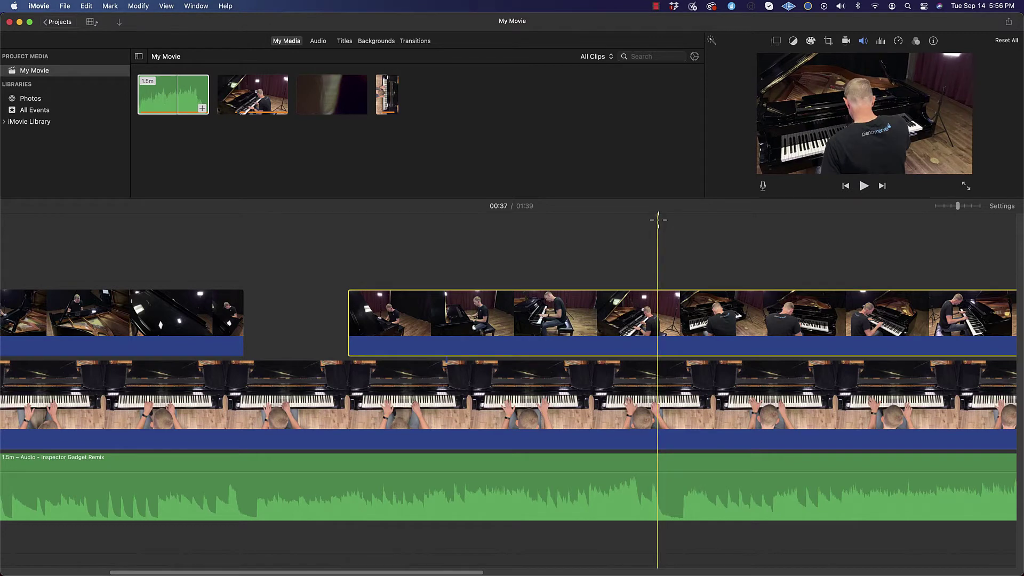
click(656, 219)
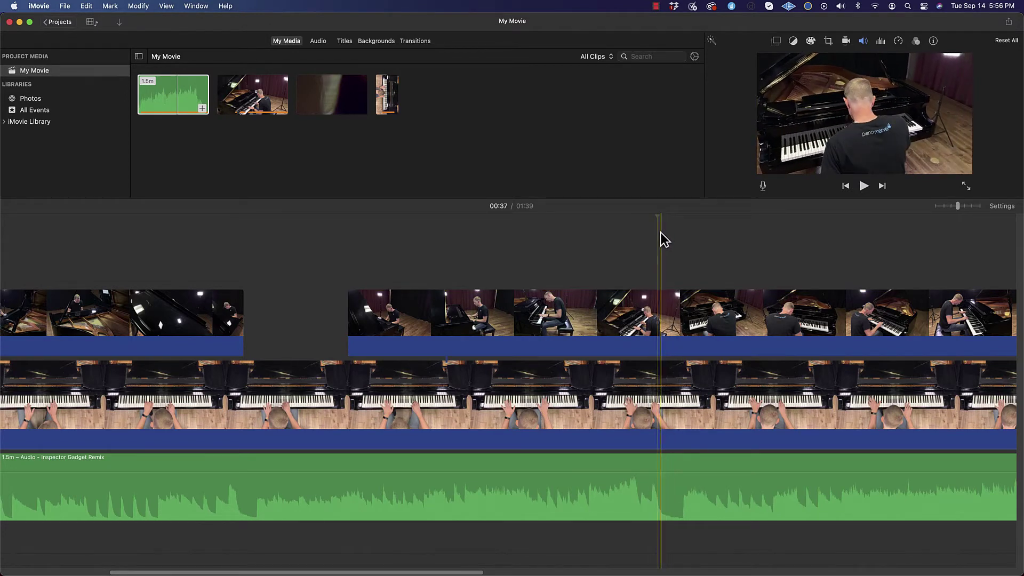
click(700, 215)
click(636, 217)
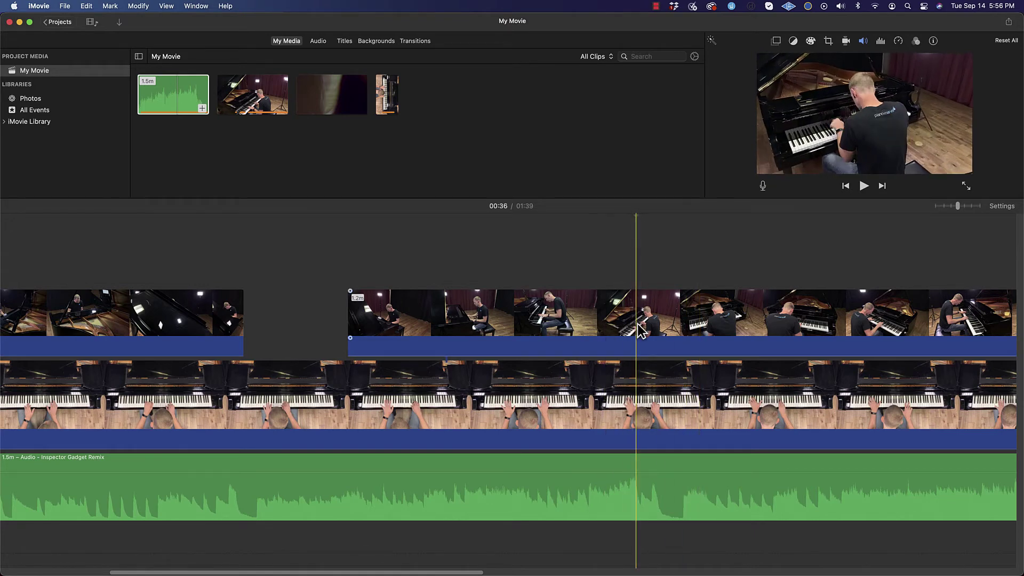
click(135, 8)
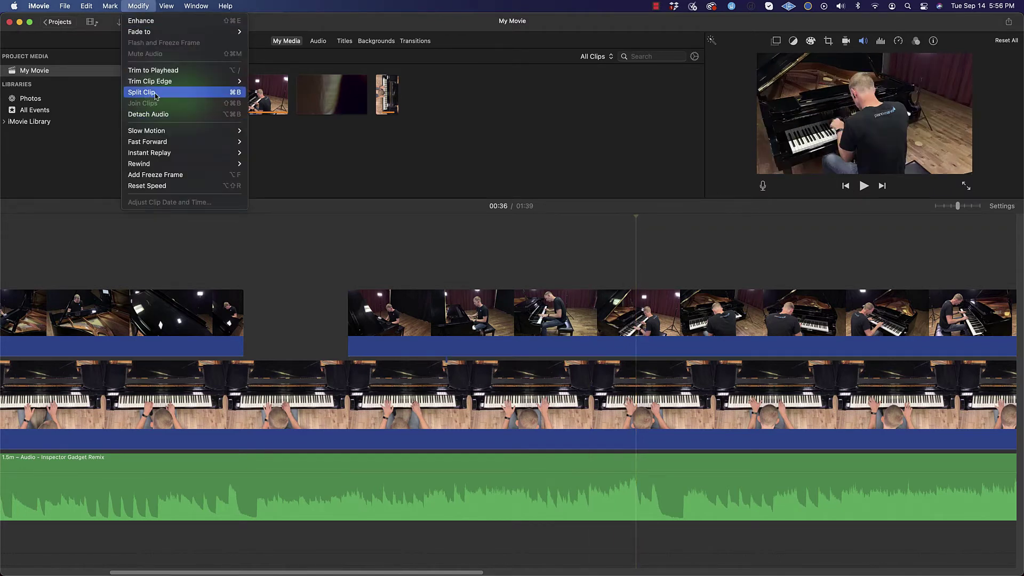
click(652, 326)
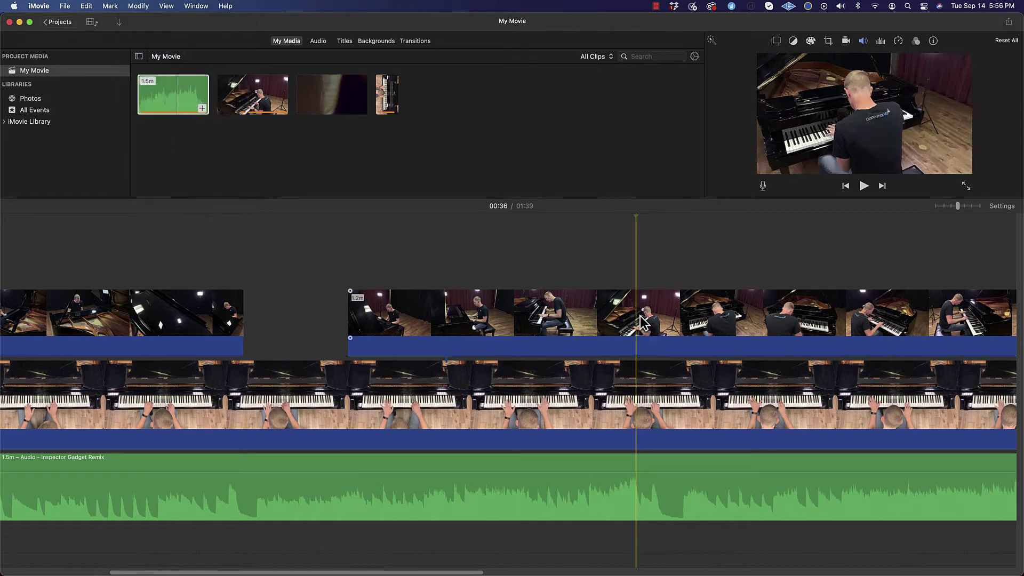
click(640, 320)
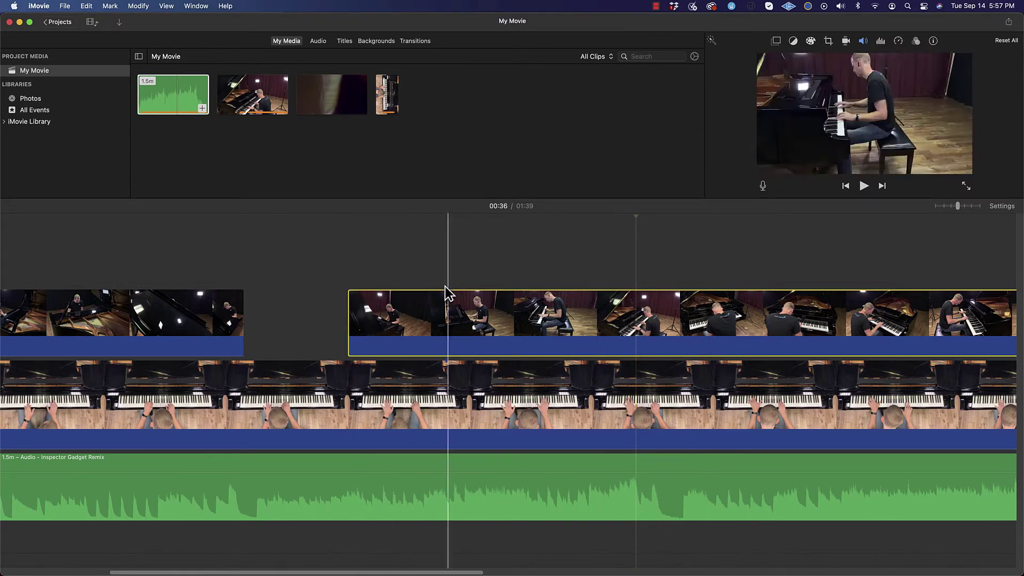
click(634, 407)
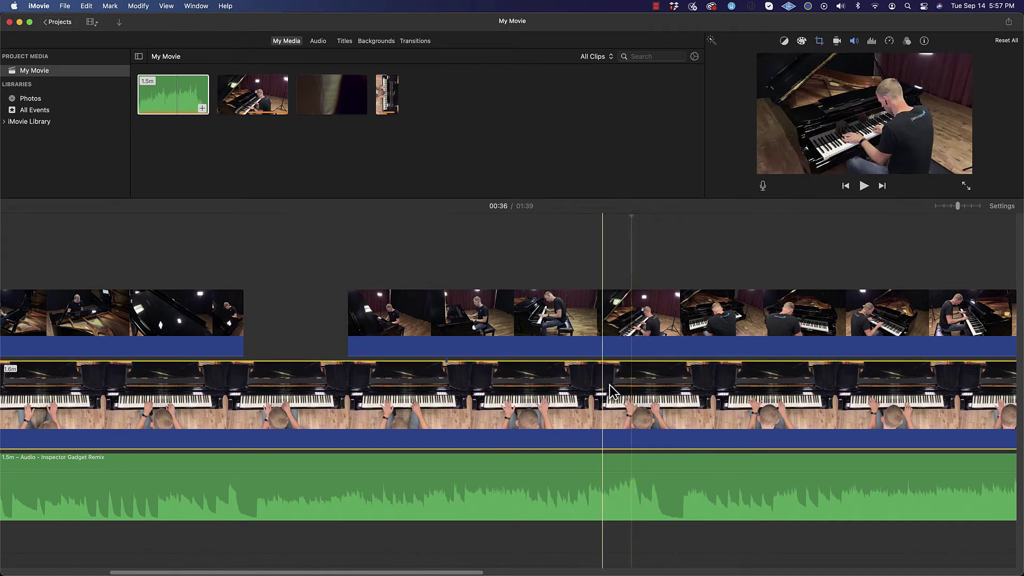
click(627, 458)
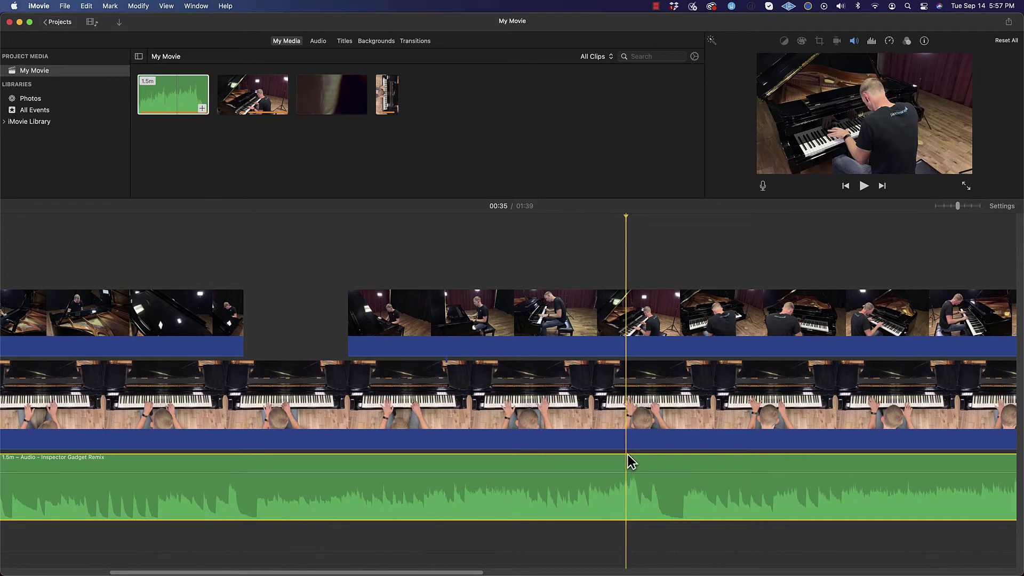
Split the third cutaway, shorten the first piece to 10.8 seconds, and trim the second piece's start later
click(627, 318)
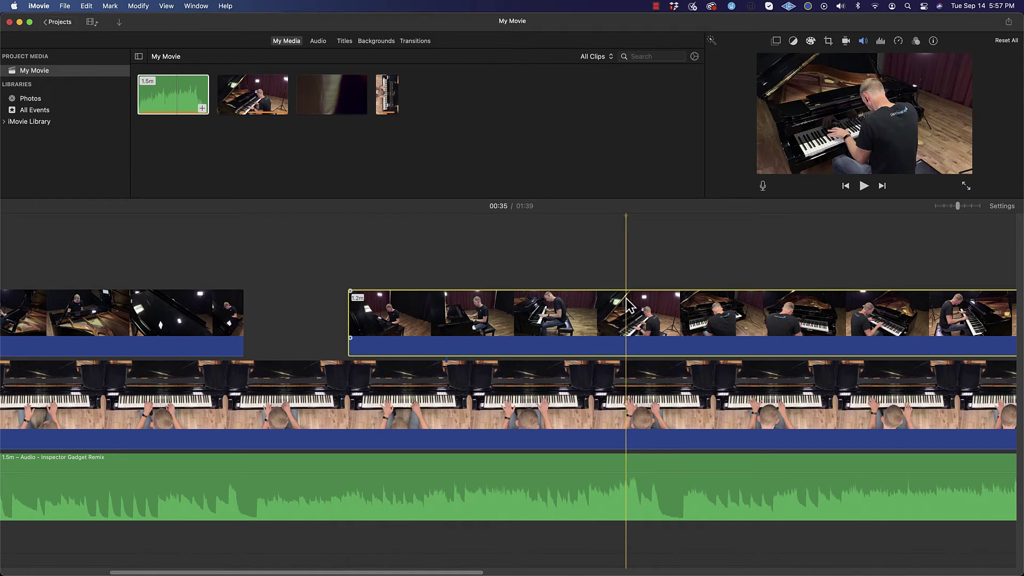
key(super+b)
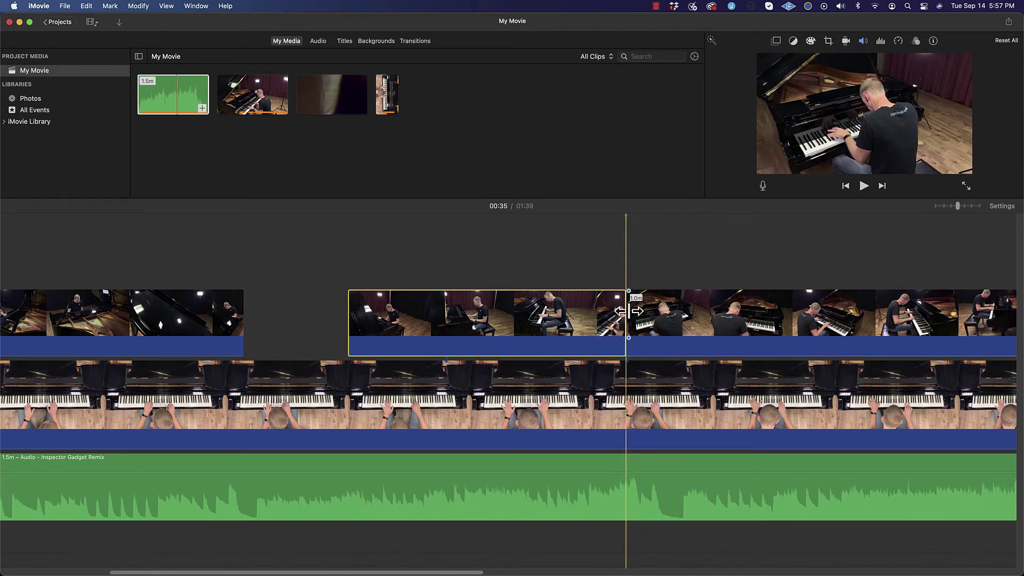
drag(625, 314, 621, 314)
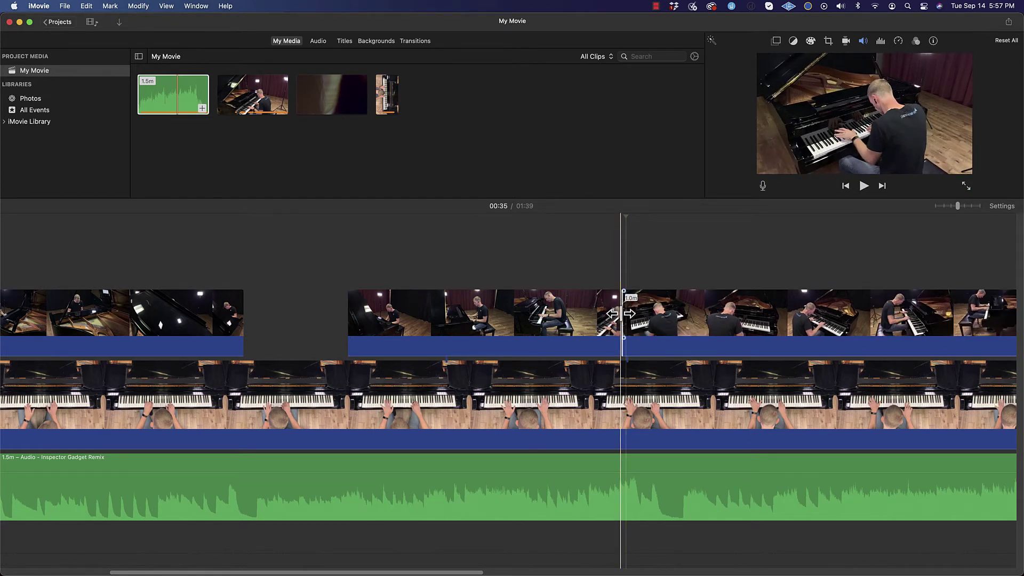
key(cmd+z)
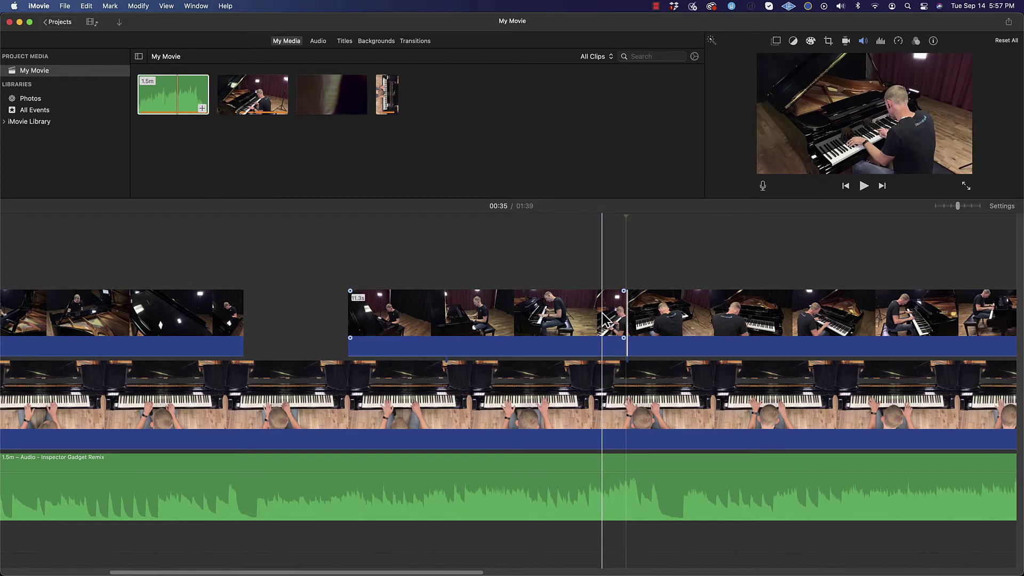
mouse_move(624, 315)
mouse_down()
mouse_move(582, 318)
mouse_move(648, 316)
mouse_move(625, 316)
mouse_up()
click(652, 317)
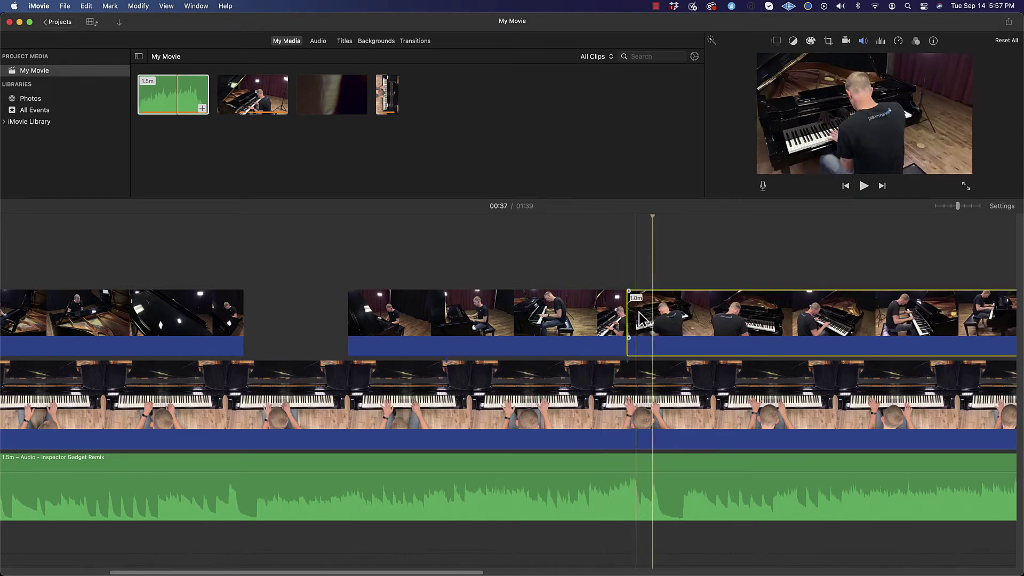
drag(626, 314, 753, 319)
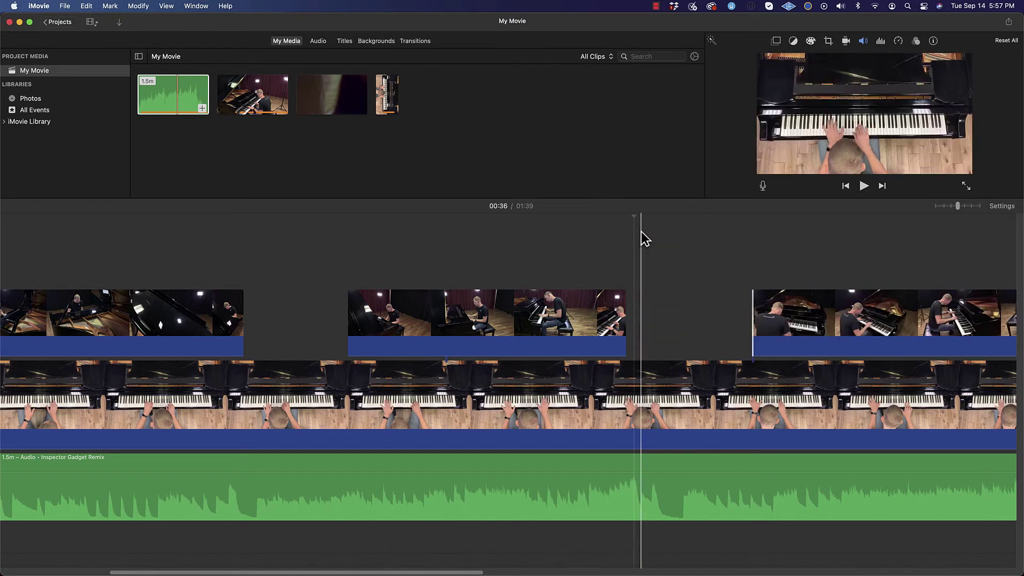
click(587, 217)
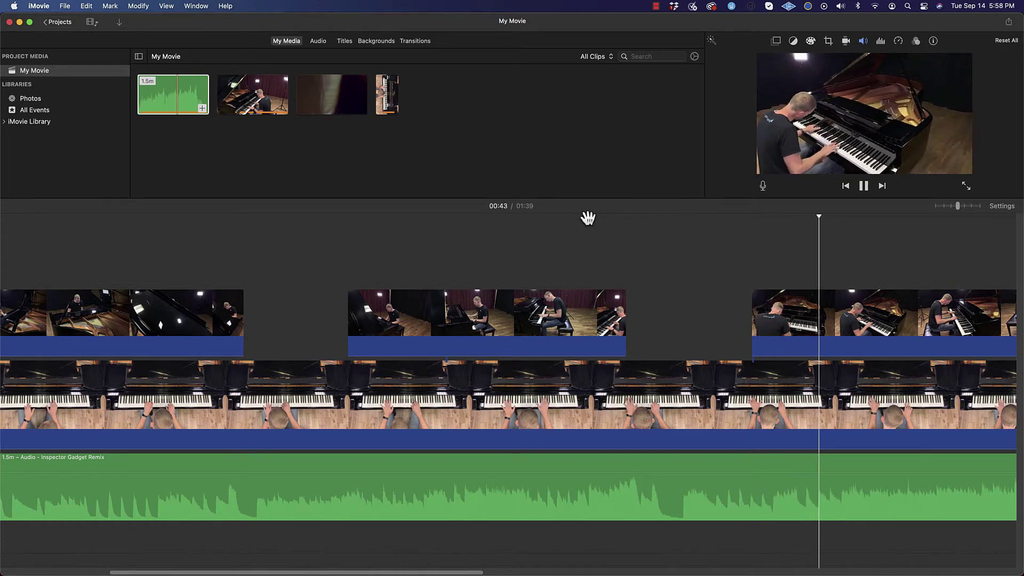
key(space)
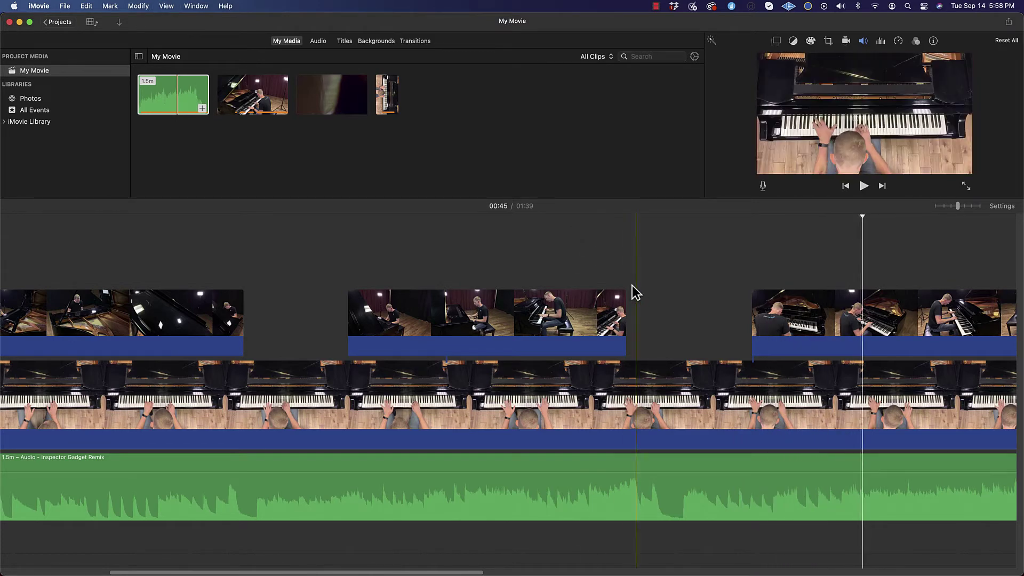
scroll(634, 291, right, 5)
scroll(637, 289, right, 3)
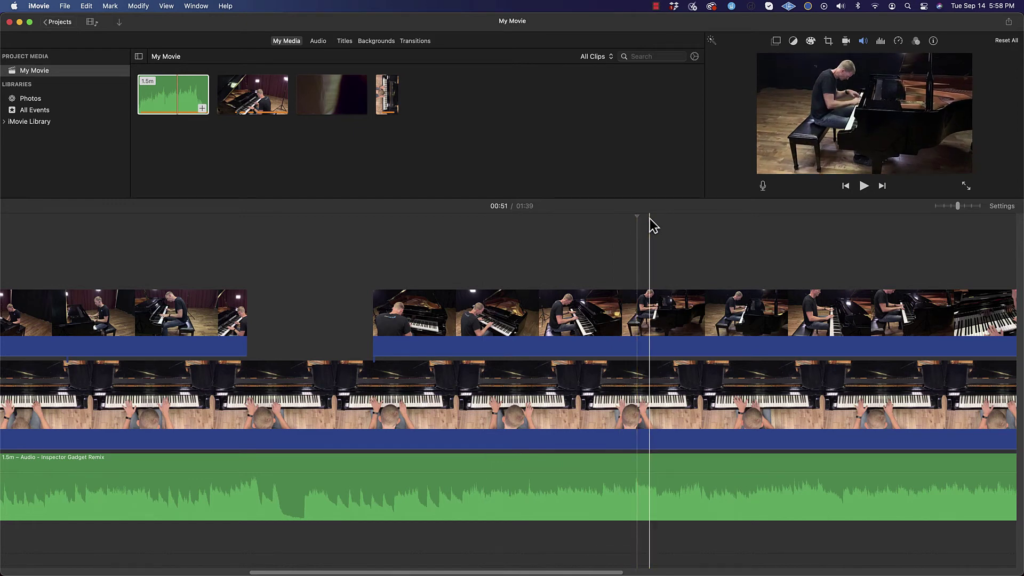
Split the long cutaway, push the new piece's start later for a gap, and lengthen the first cutaway
click(642, 303)
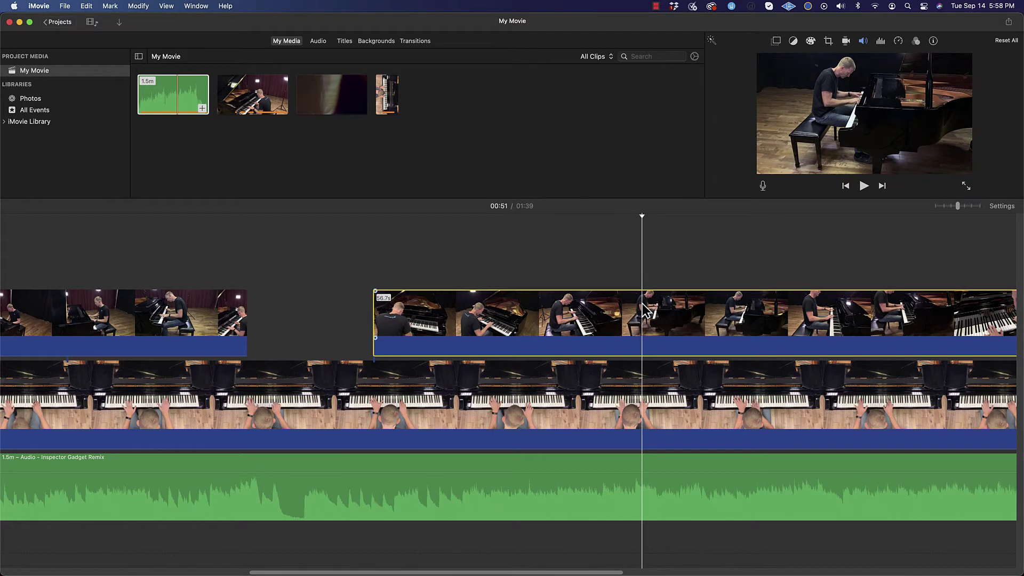
key(super+b)
click(660, 305)
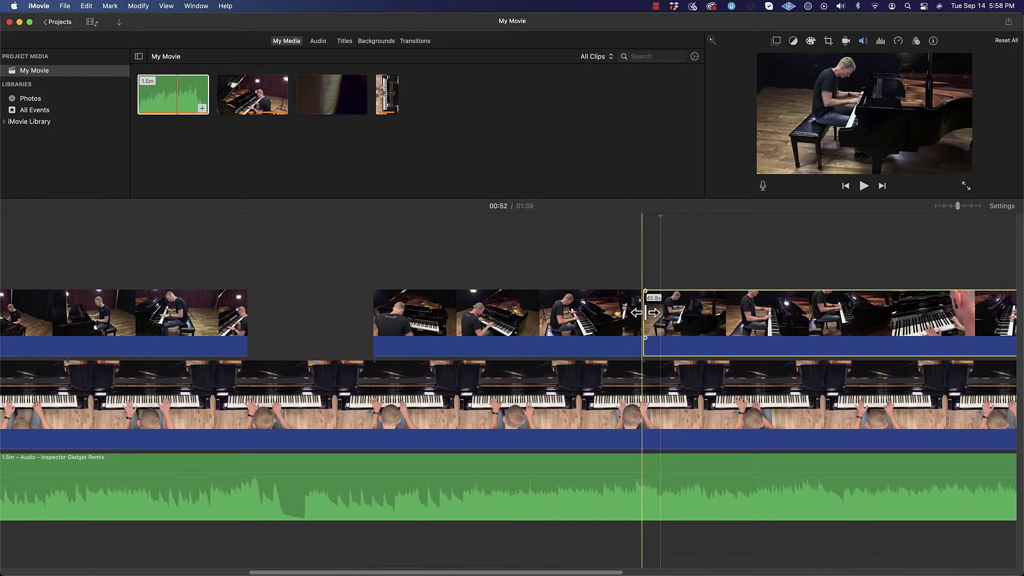
drag(645, 313, 781, 327)
click(731, 214)
key(space)
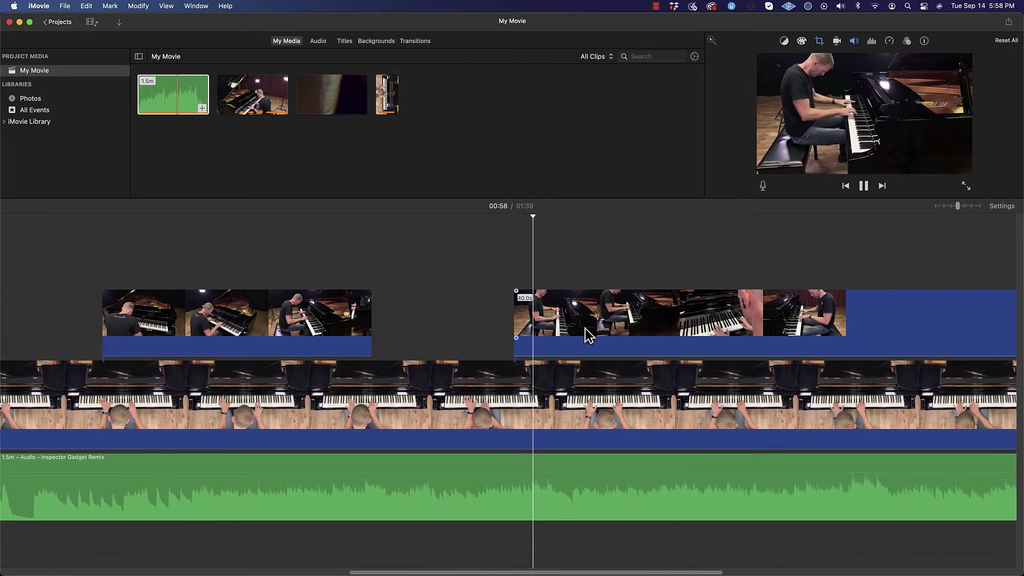
key(space)
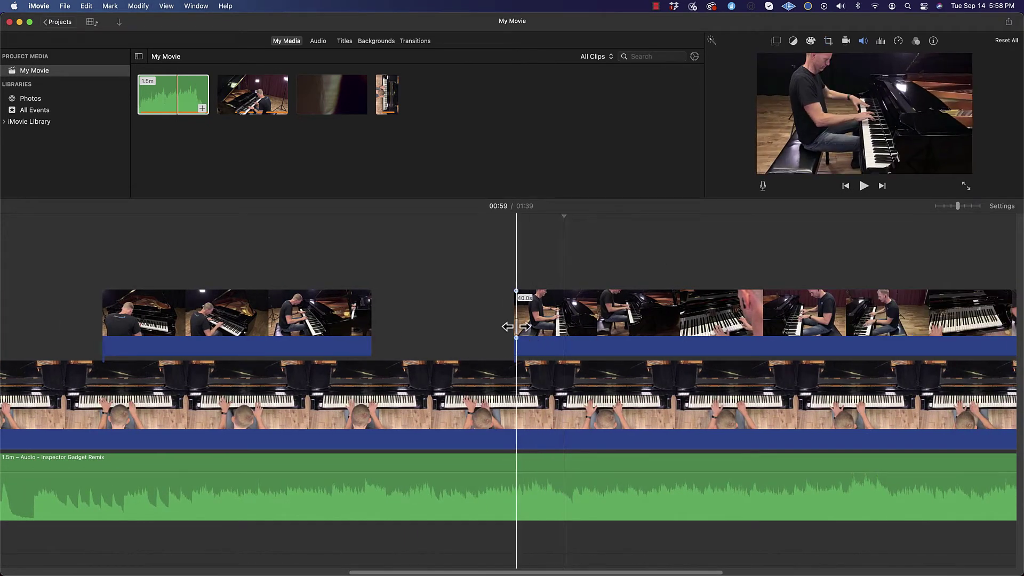
drag(515, 326, 566, 326)
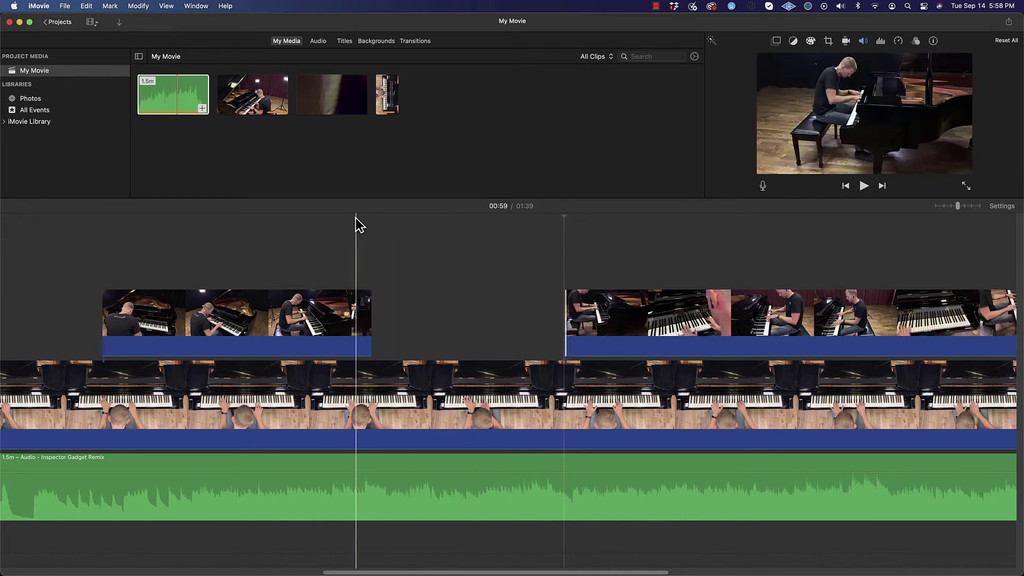
drag(372, 308, 408, 308)
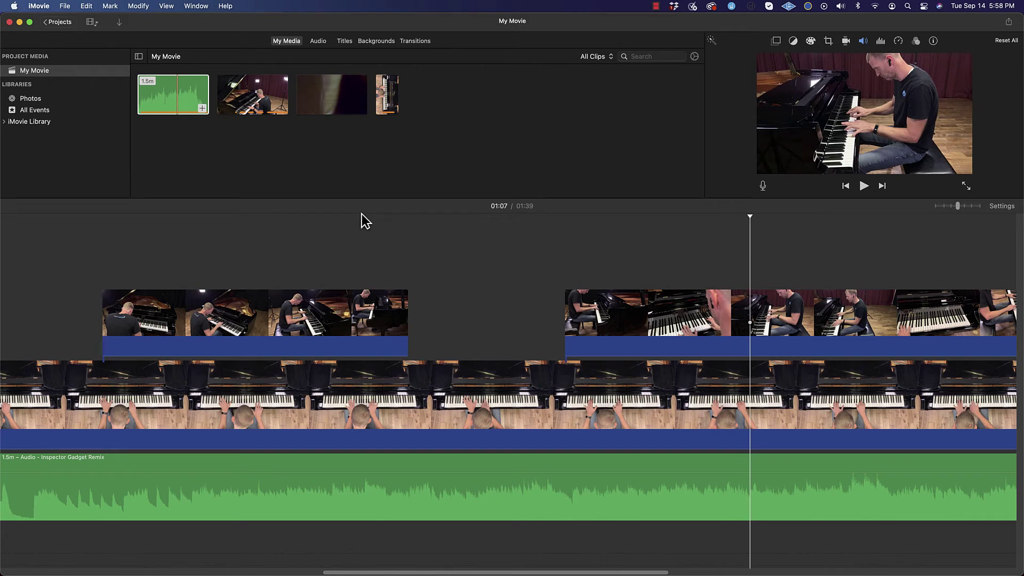
Split the right-hand cutaway again, trim its start later, and nudge the third cutaway's start after reviewing
click(752, 319)
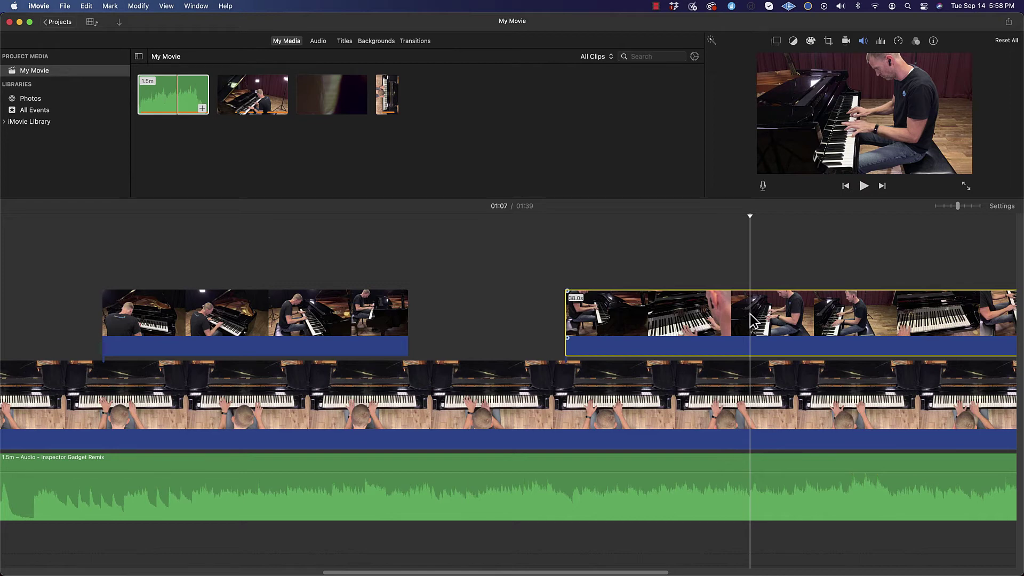
key(super+b)
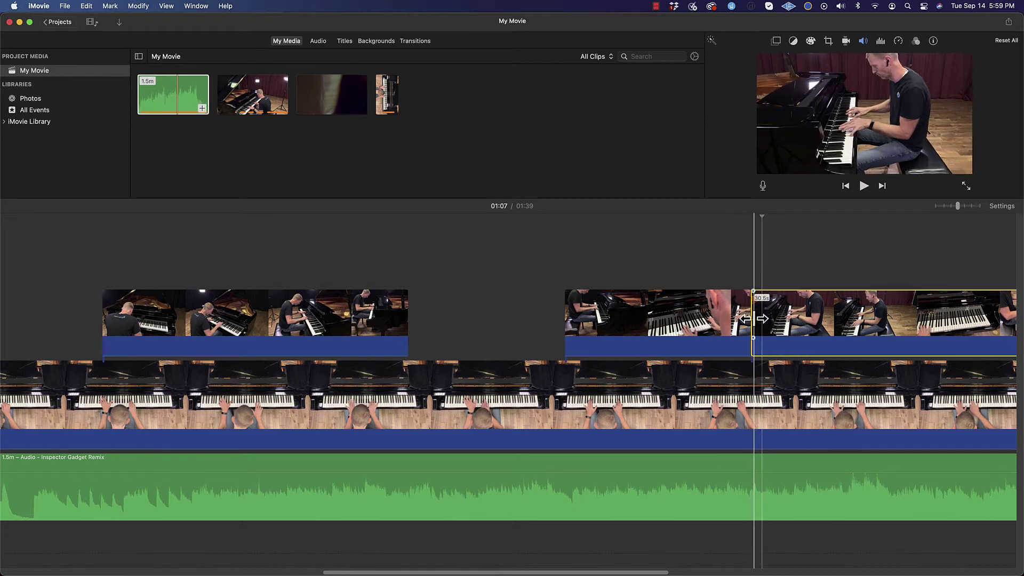
drag(753, 319, 832, 327)
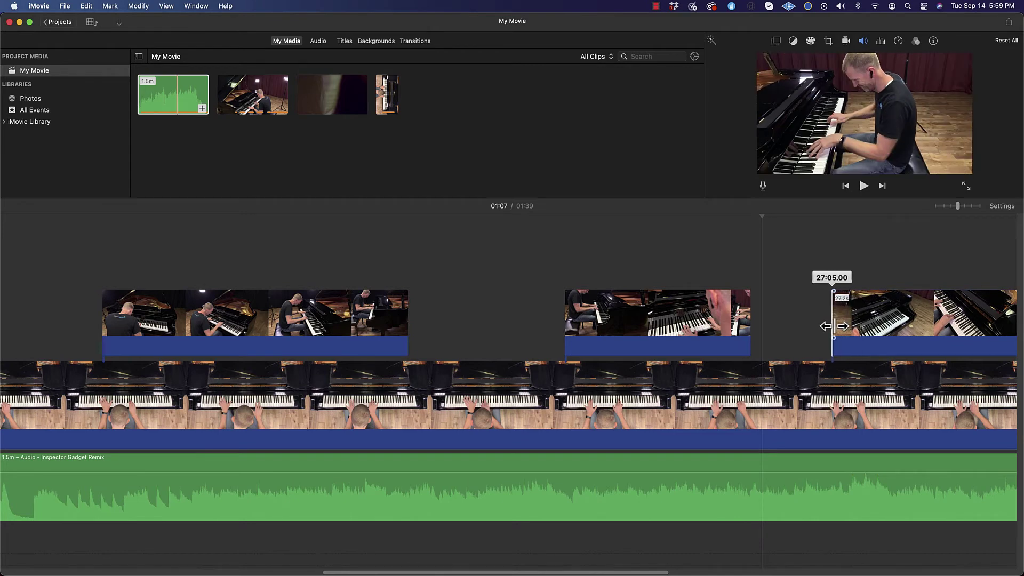
click(700, 223)
key(space)
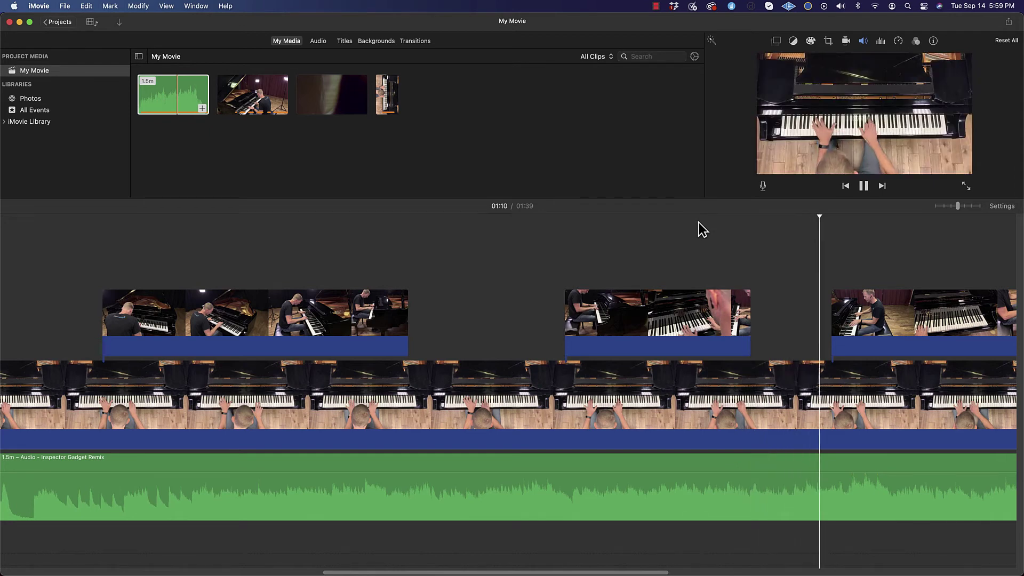
key(space)
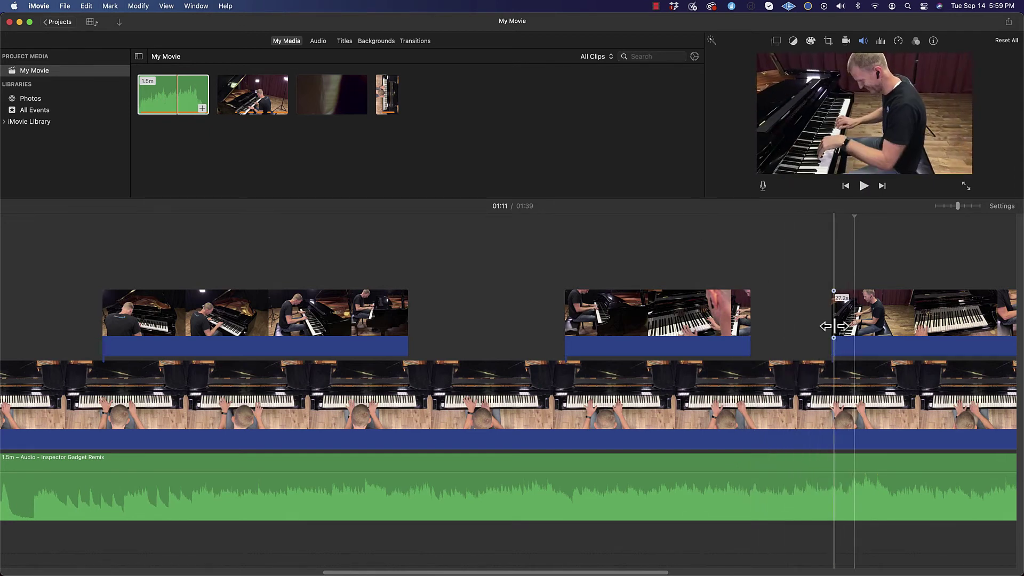
drag(834, 324, 837, 319)
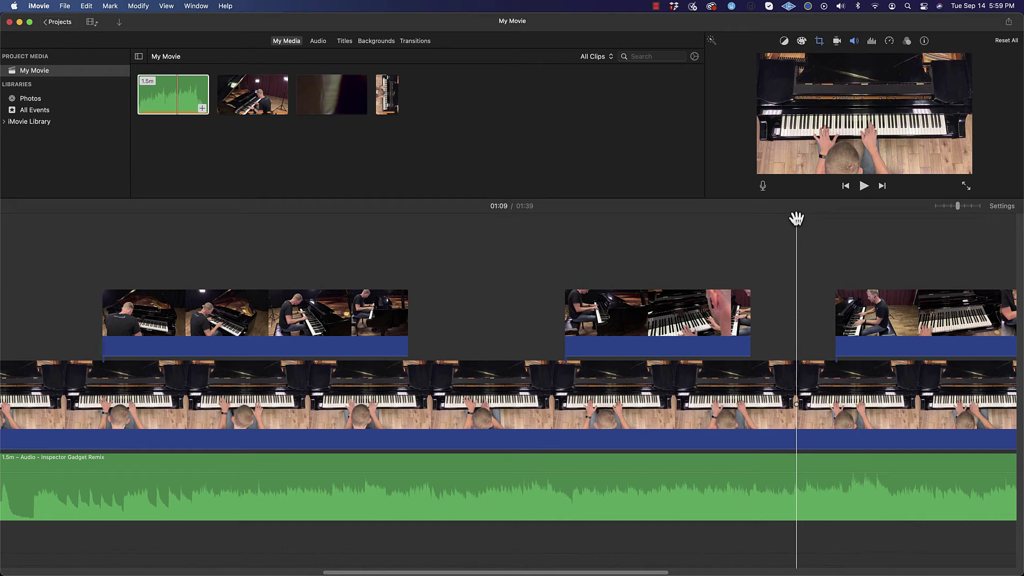
key(space)
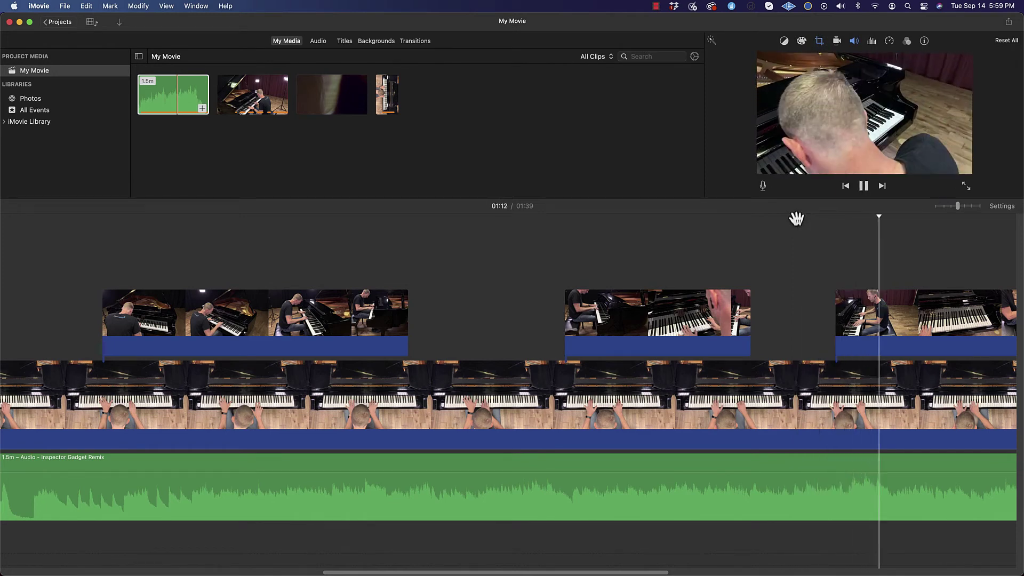
key(space)
Split the right-hand cutaway at the next cut point and trim the split-off piece's start later
scroll(796, 224, right, 5)
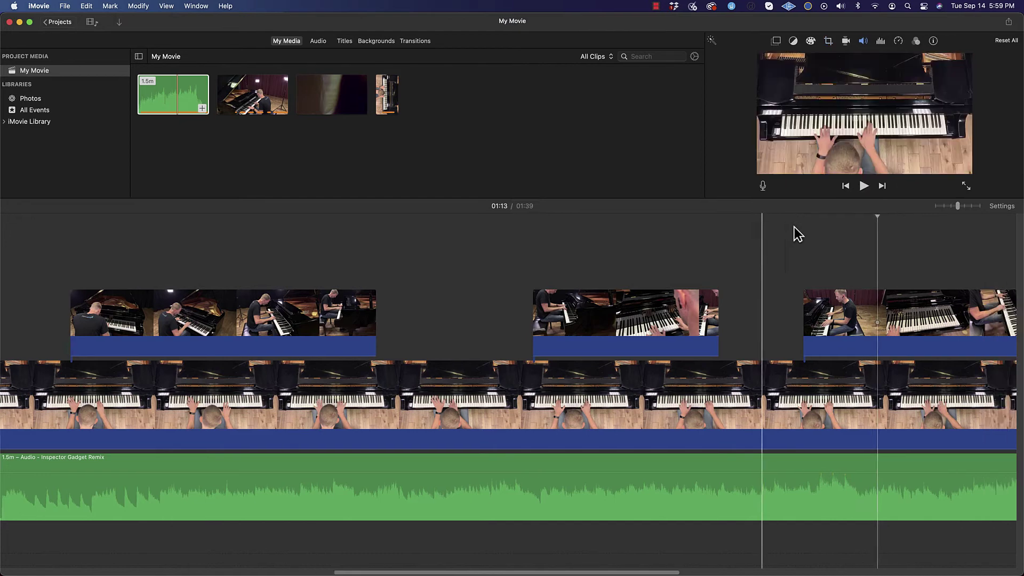
key(space)
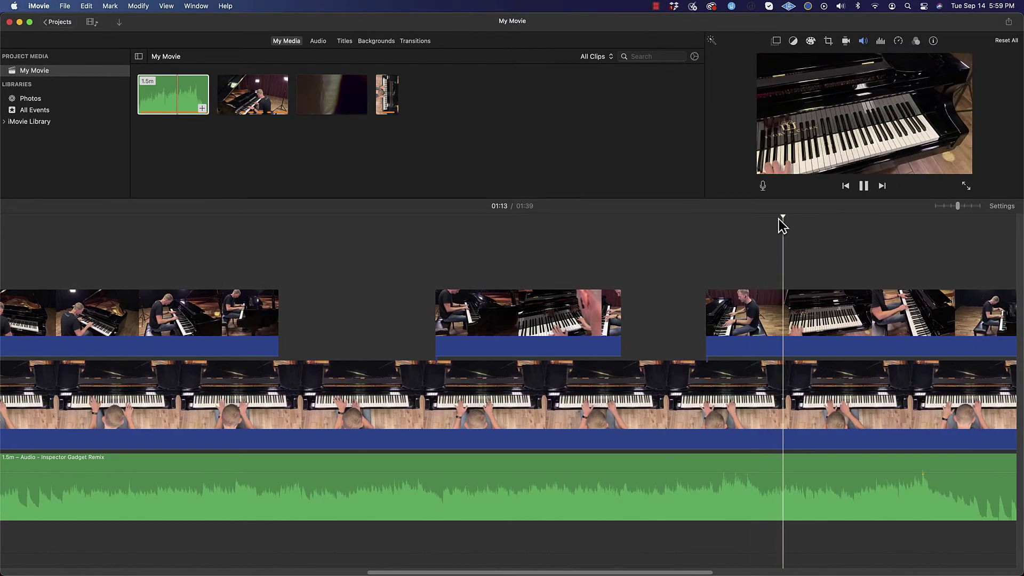
drag(812, 218, 731, 225)
key(space)
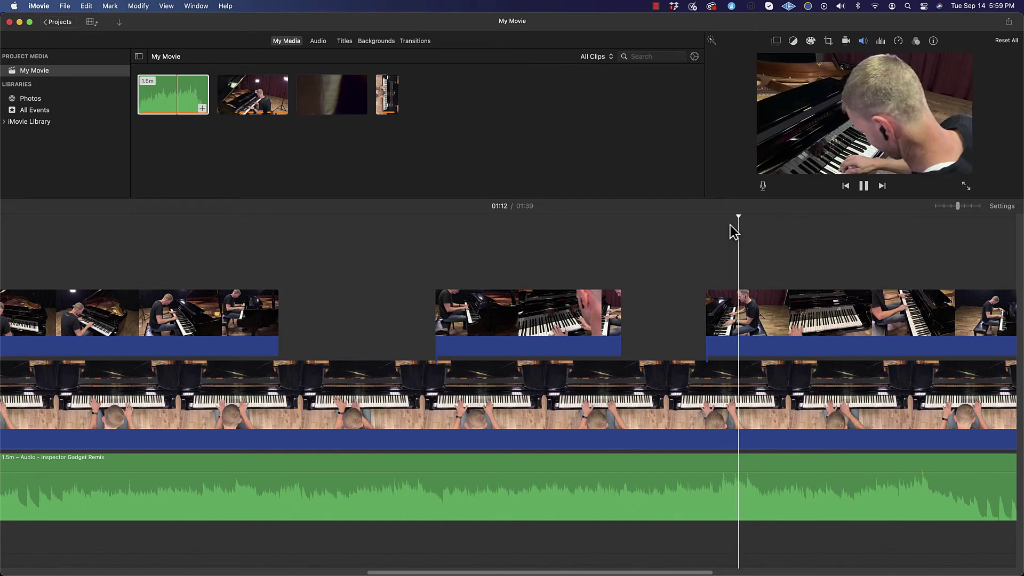
key(space)
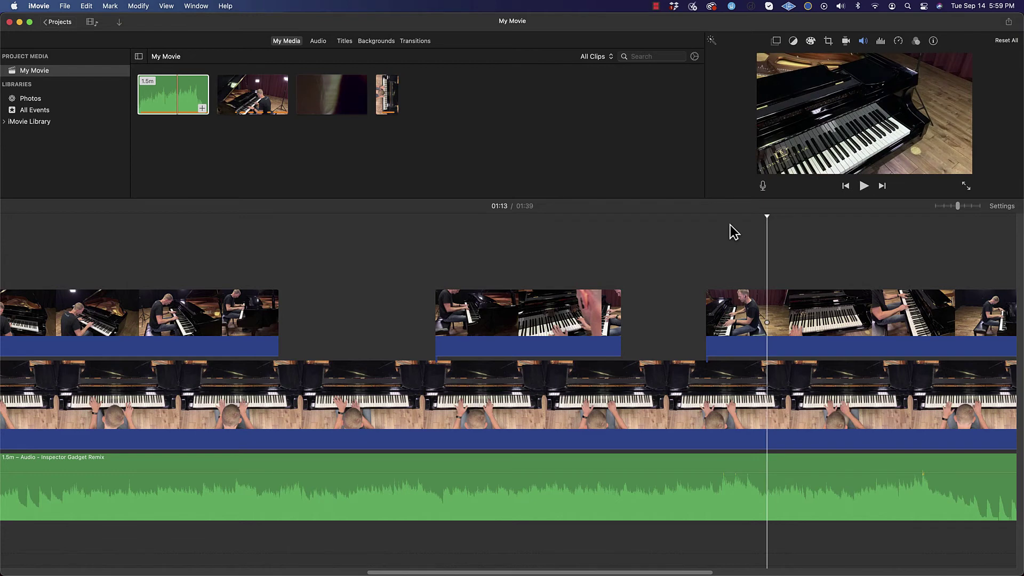
click(770, 313)
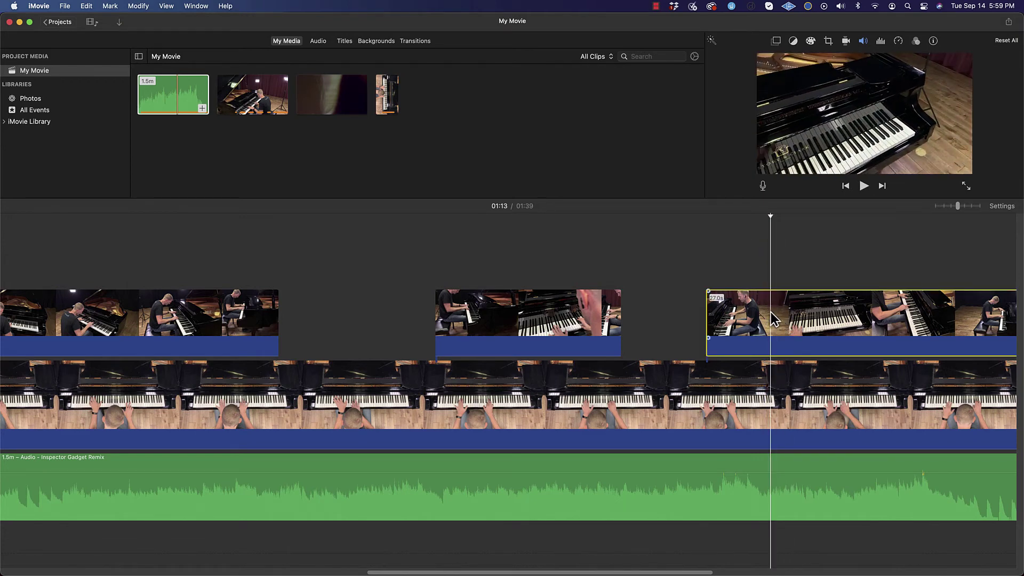
key(super+b)
drag(775, 313, 890, 313)
Shorten the small cutaway's end, replay it, and return the playhead to 01:12
click(754, 218)
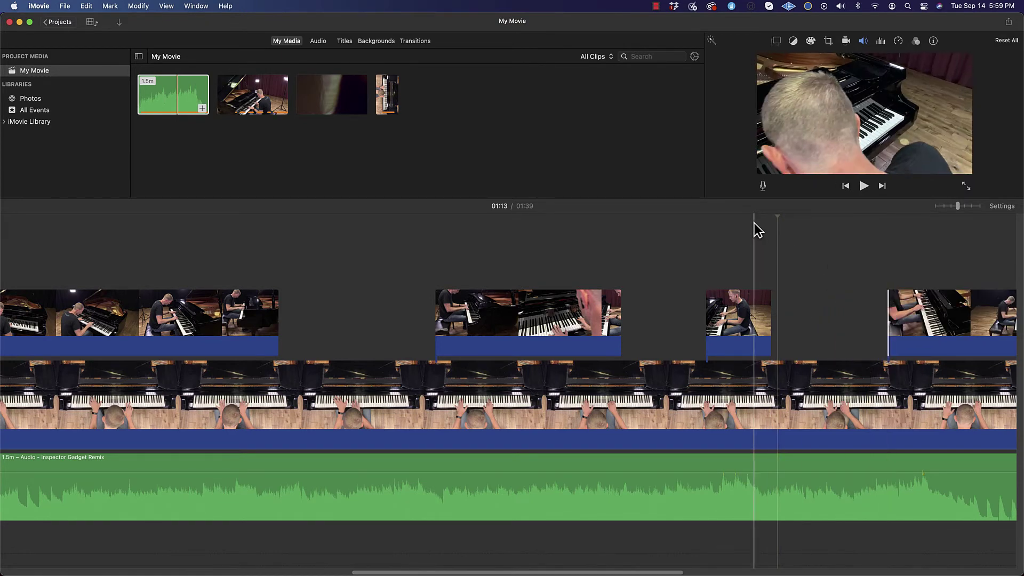
key(space)
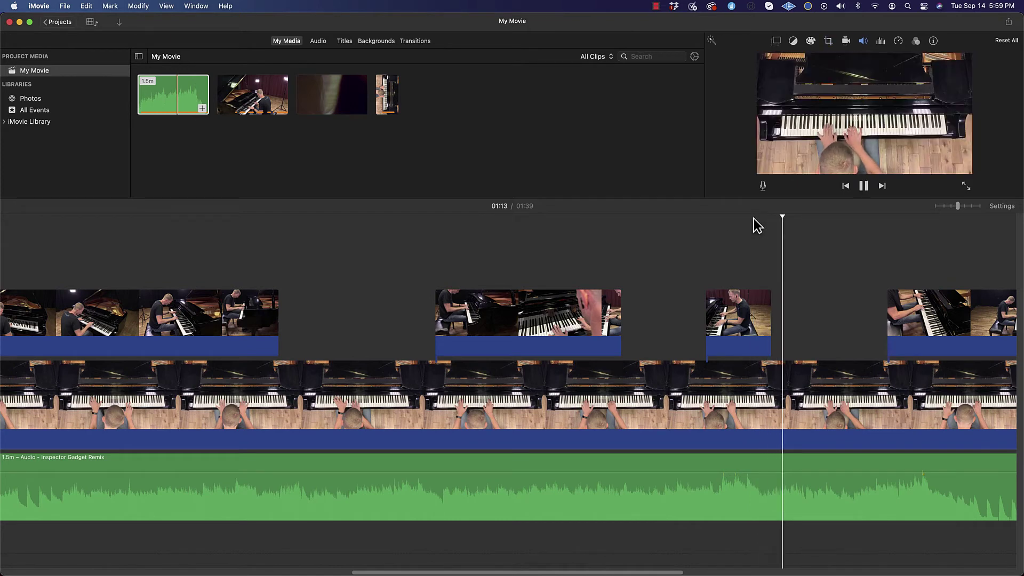
drag(768, 327, 763, 327)
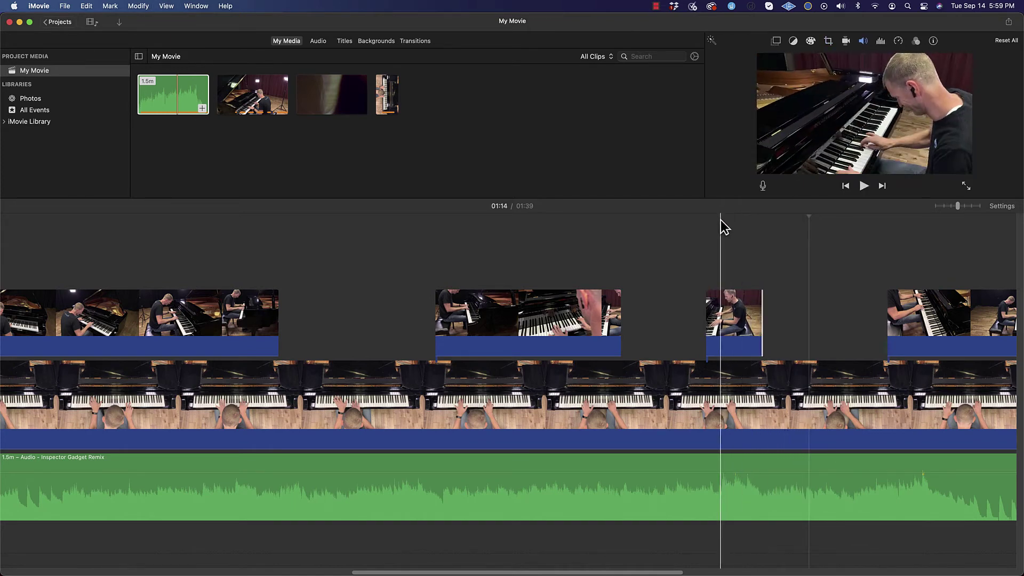
click(681, 219)
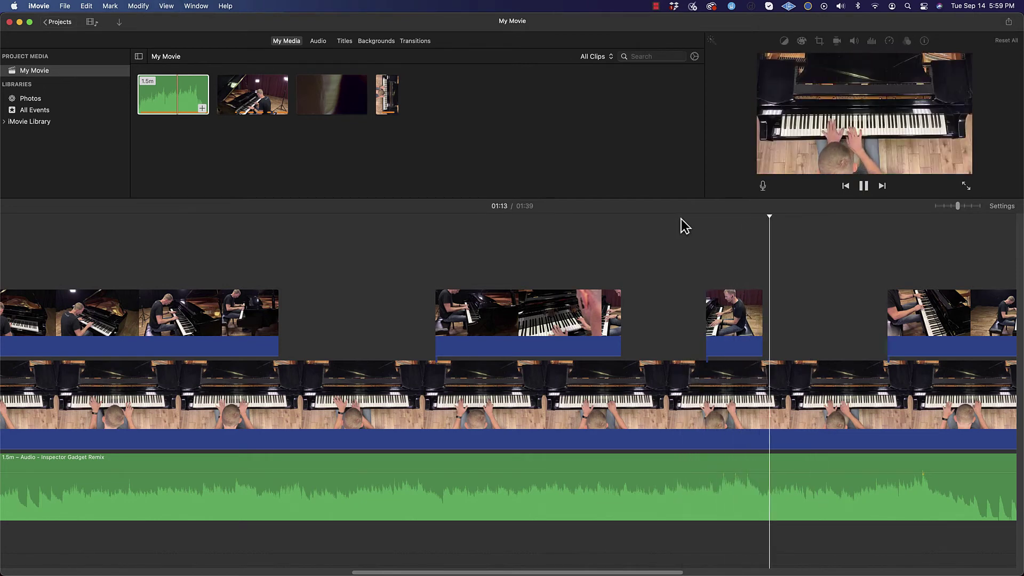
scroll(736, 269, right, 3)
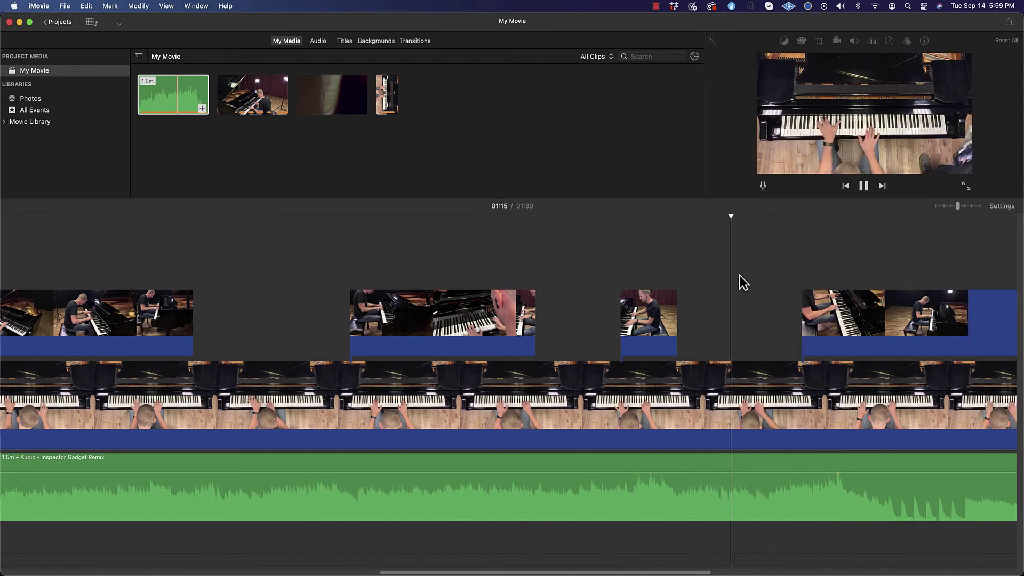
scroll(740, 275, right, 4)
key(space)
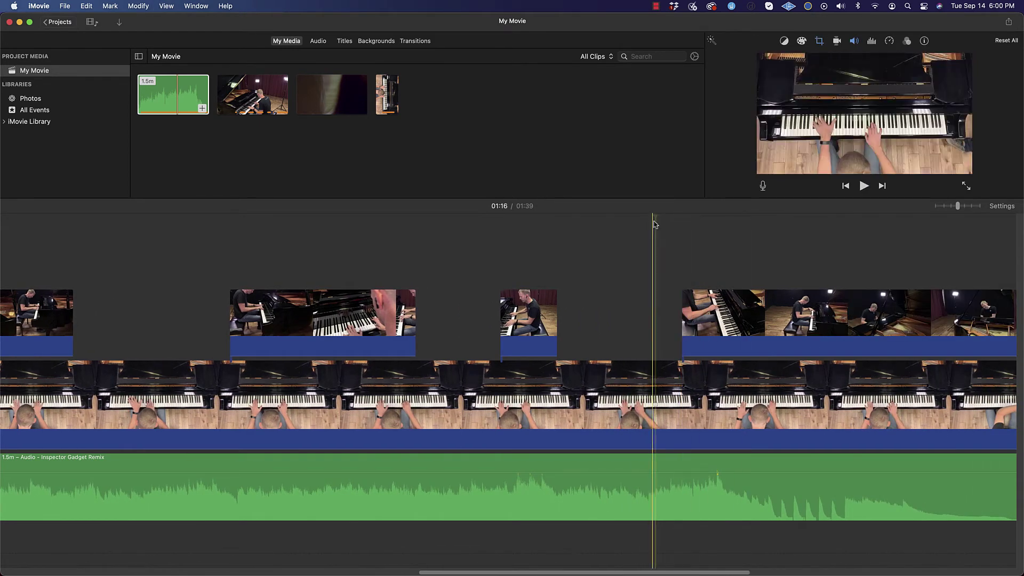
drag(655, 220, 633, 221)
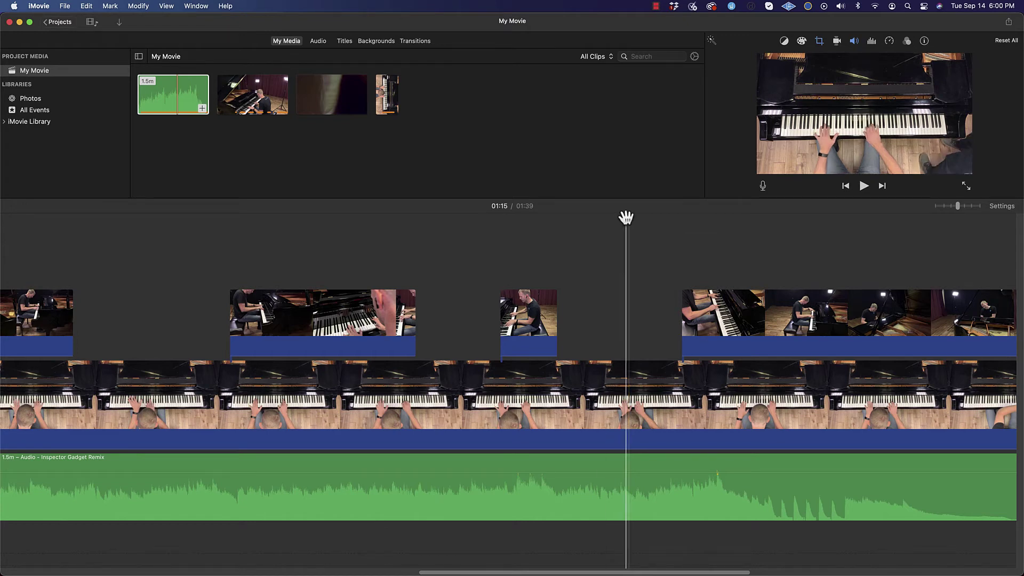
drag(628, 218, 555, 224)
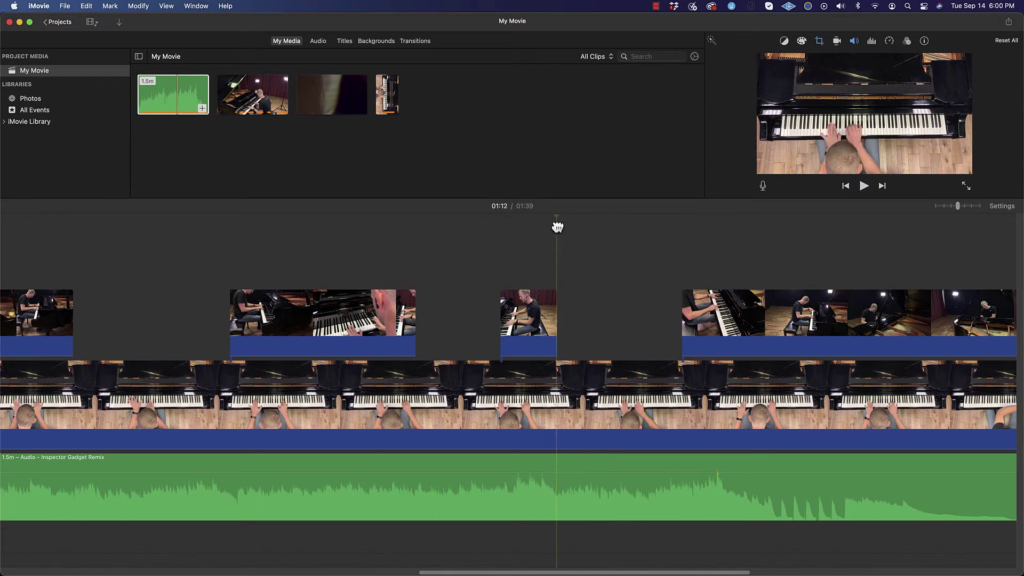
Cut the main overhead clip at the playhead and again near 01:18 to isolate a short middle piece
click(559, 391)
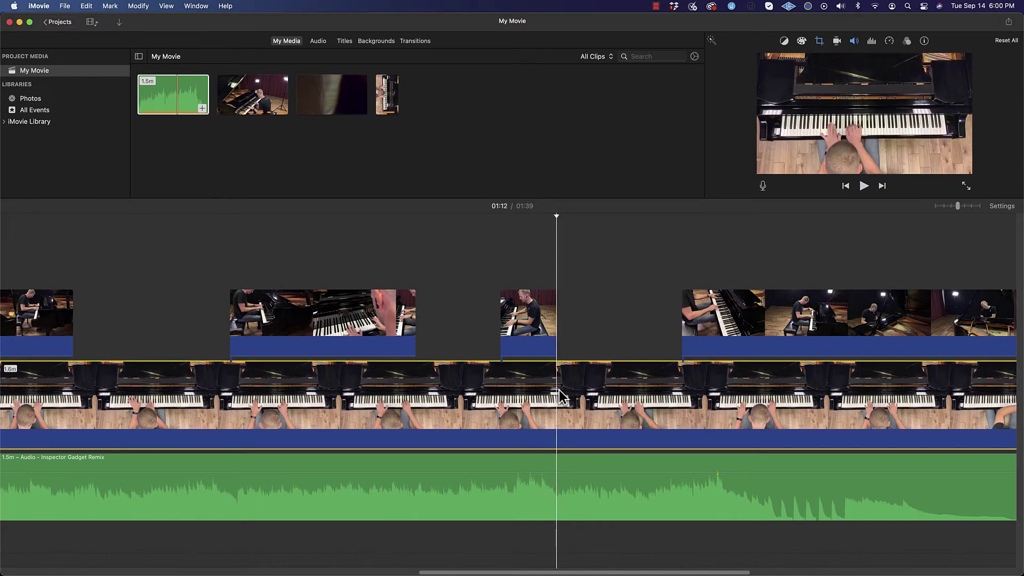
key(super+b)
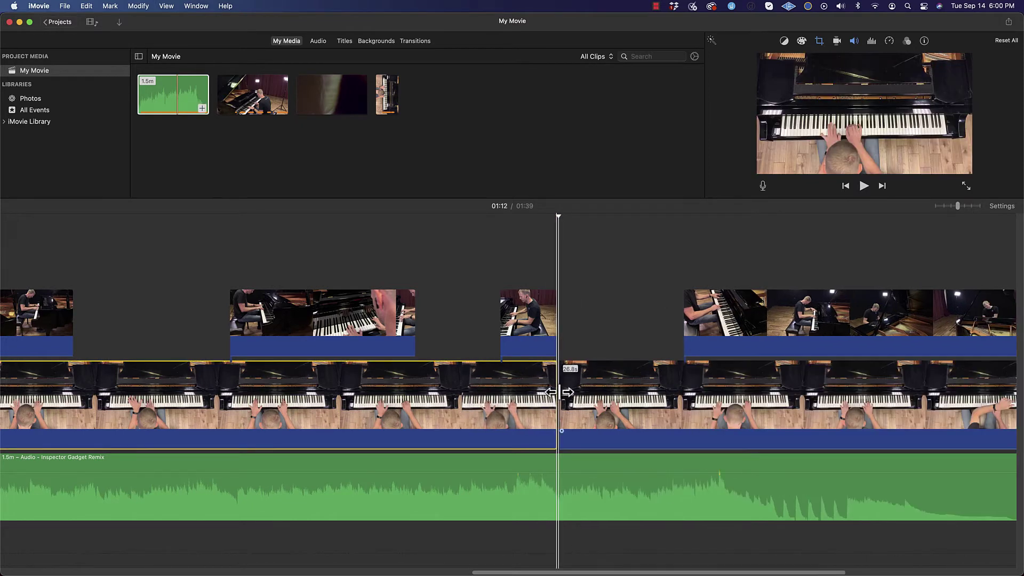
key(space)
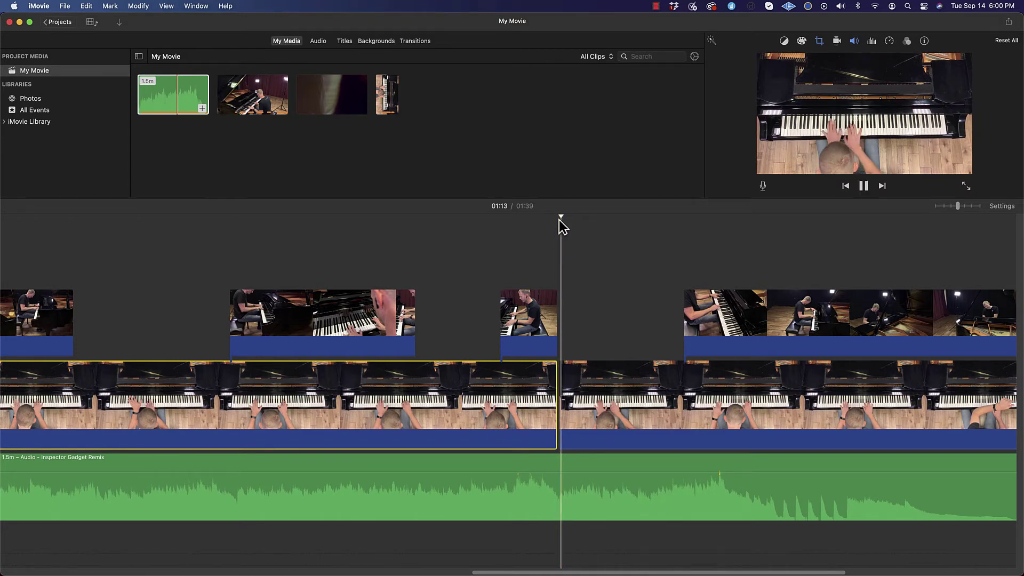
key(space)
click(597, 219)
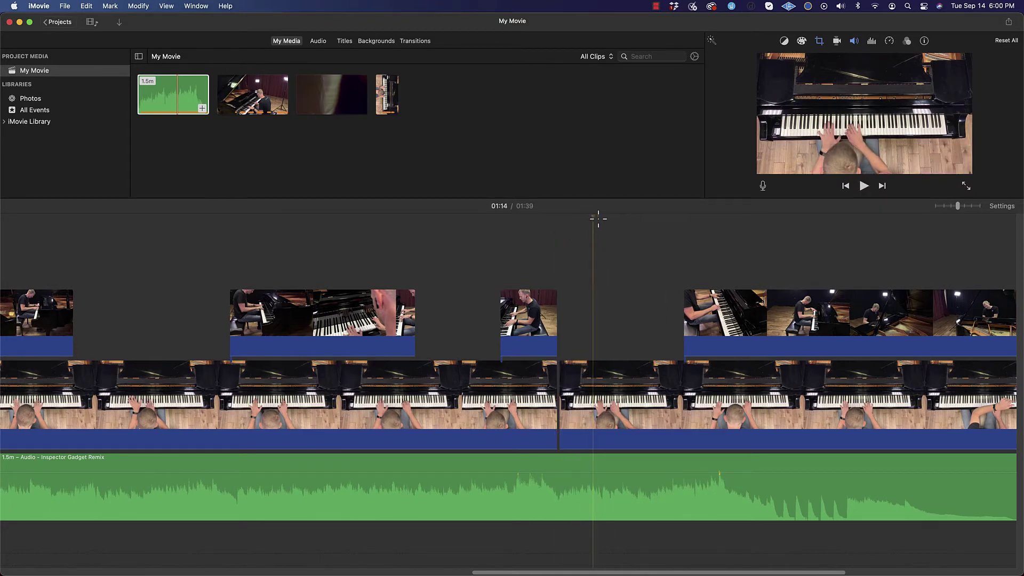
click(683, 216)
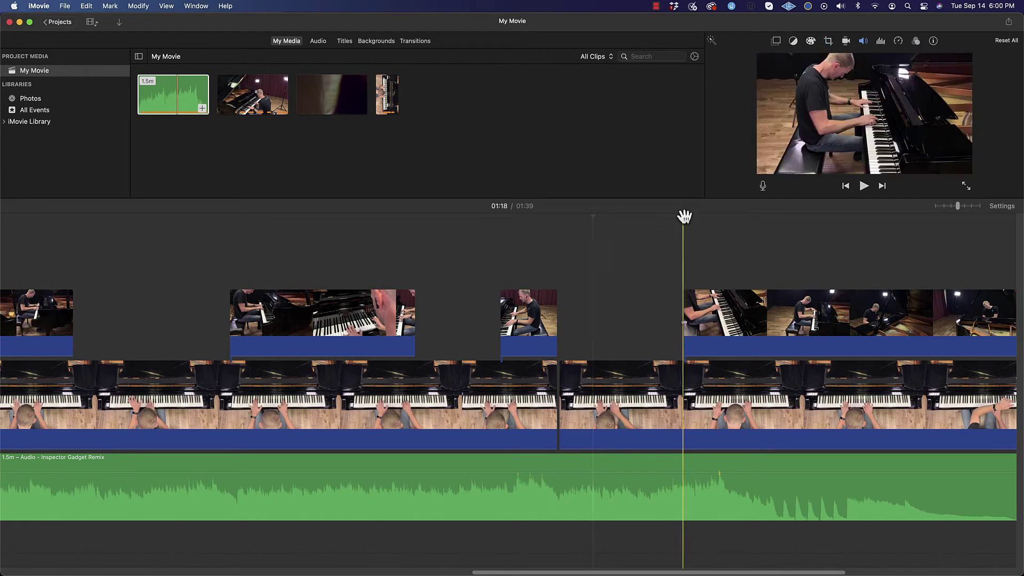
click(662, 392)
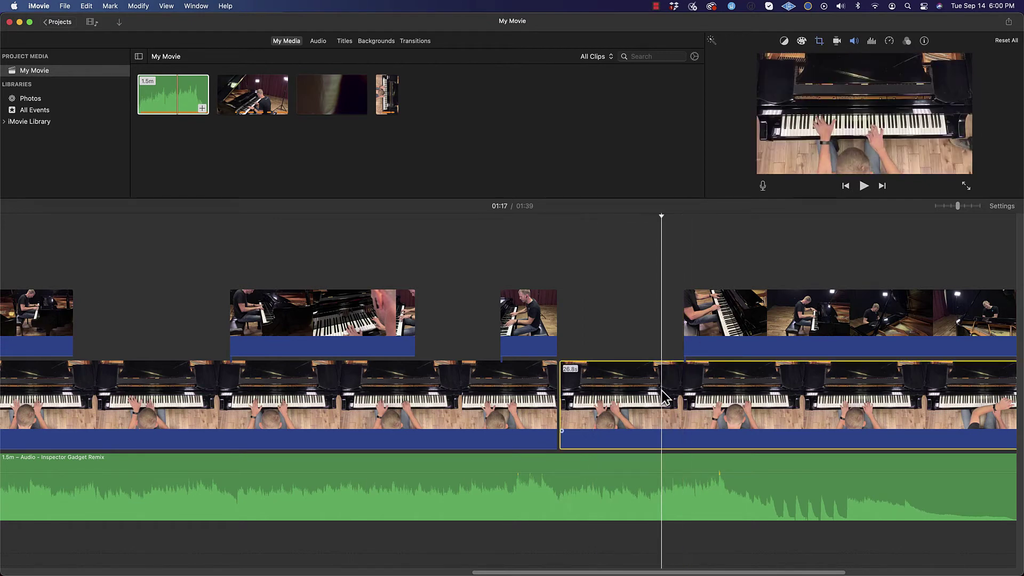
click(686, 376)
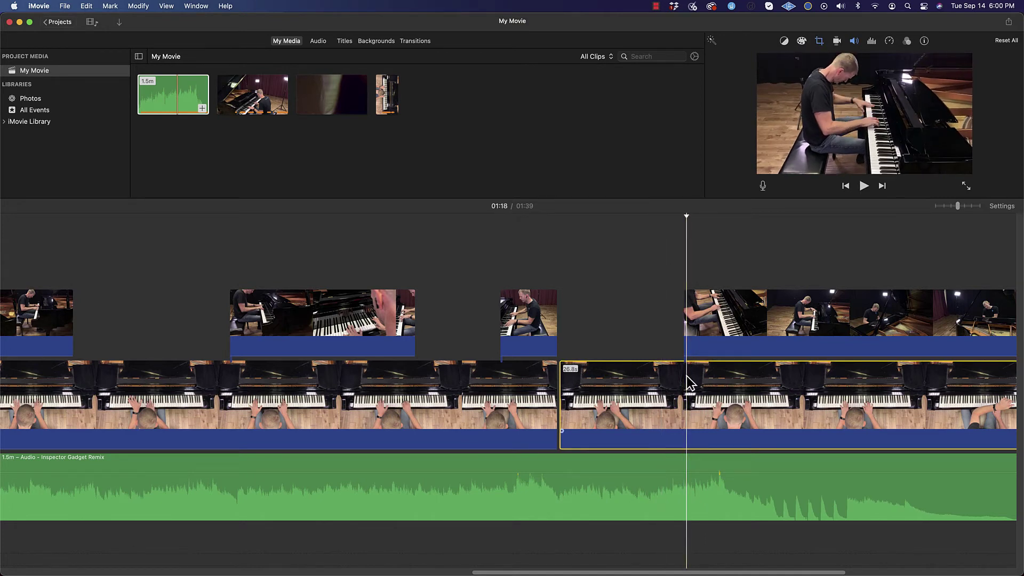
key(super+b)
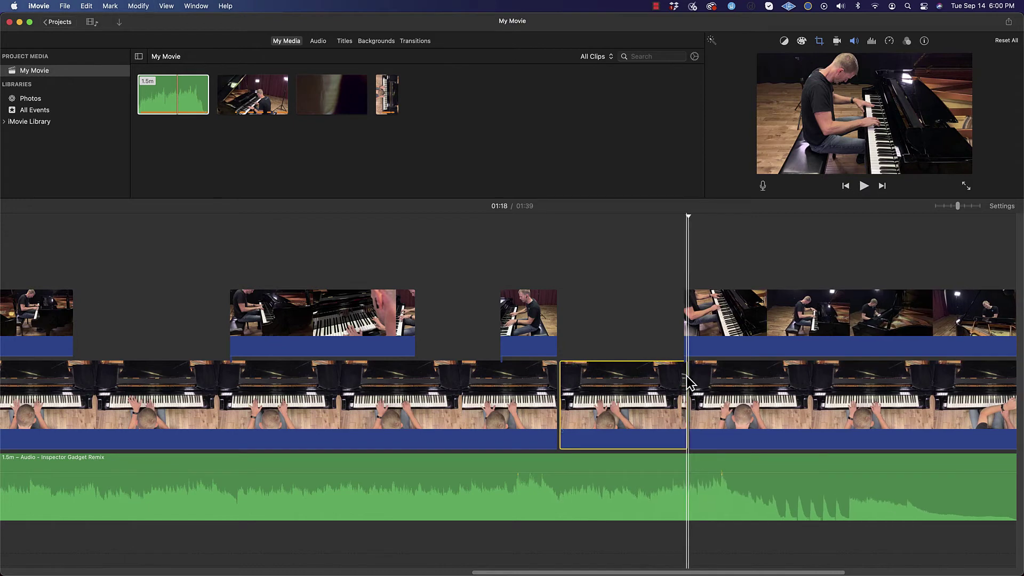
click(660, 380)
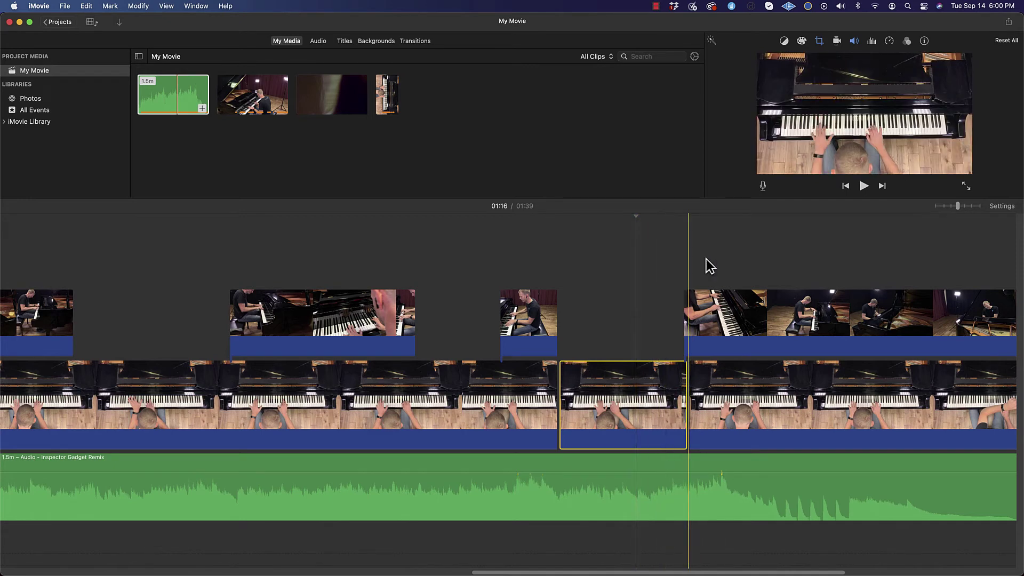
Apply Crop to Fill and tighten the crop frame around the keyboard and hands
click(820, 41)
click(805, 59)
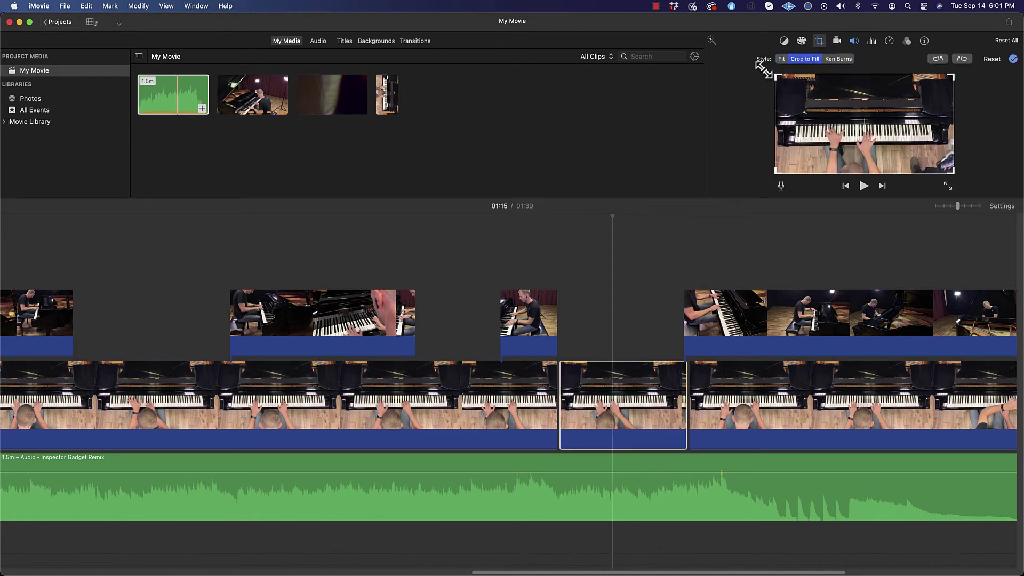
drag(763, 70, 778, 85)
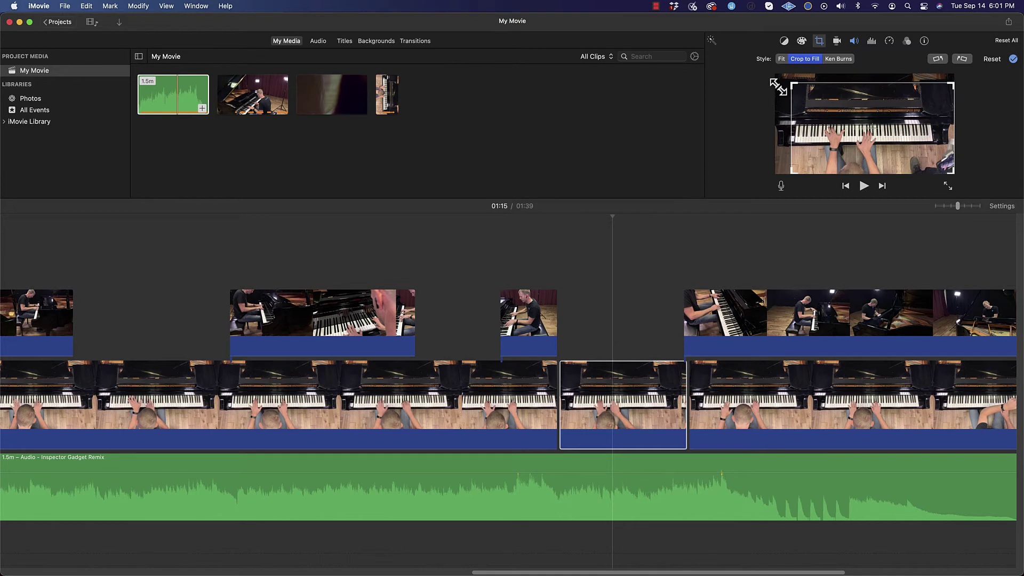
drag(778, 87, 760, 75)
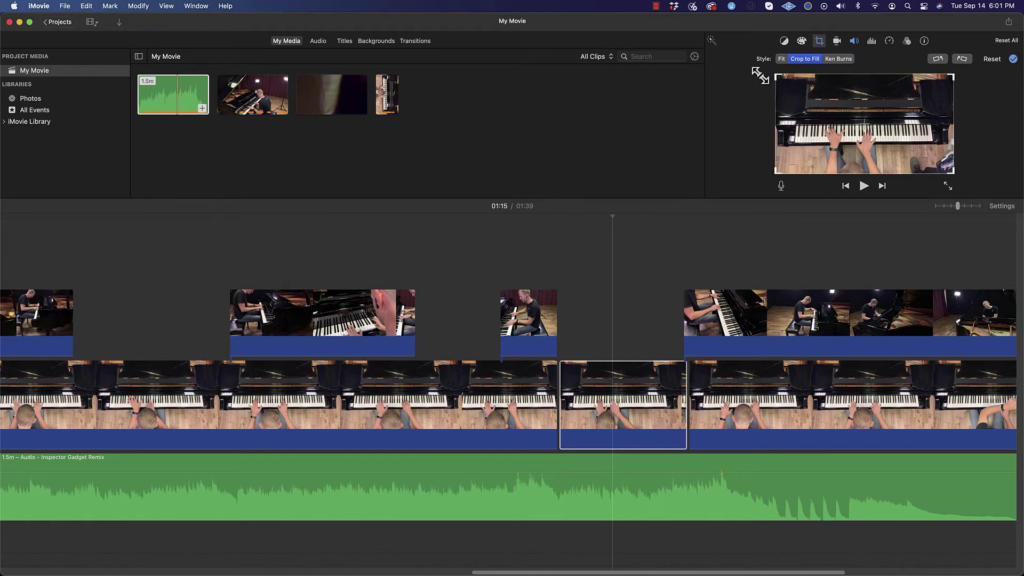
drag(950, 174, 934, 159)
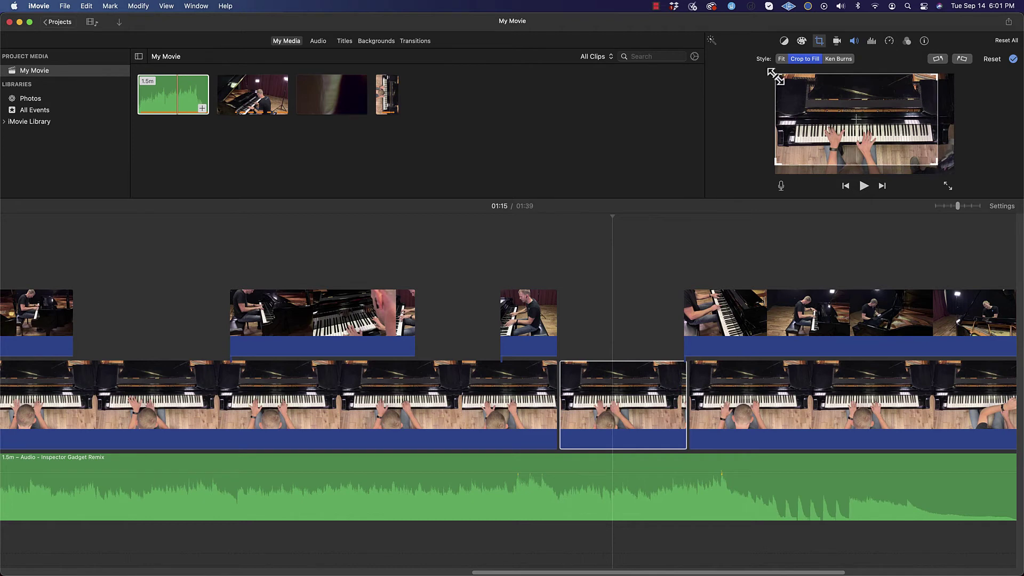
drag(776, 78, 799, 87)
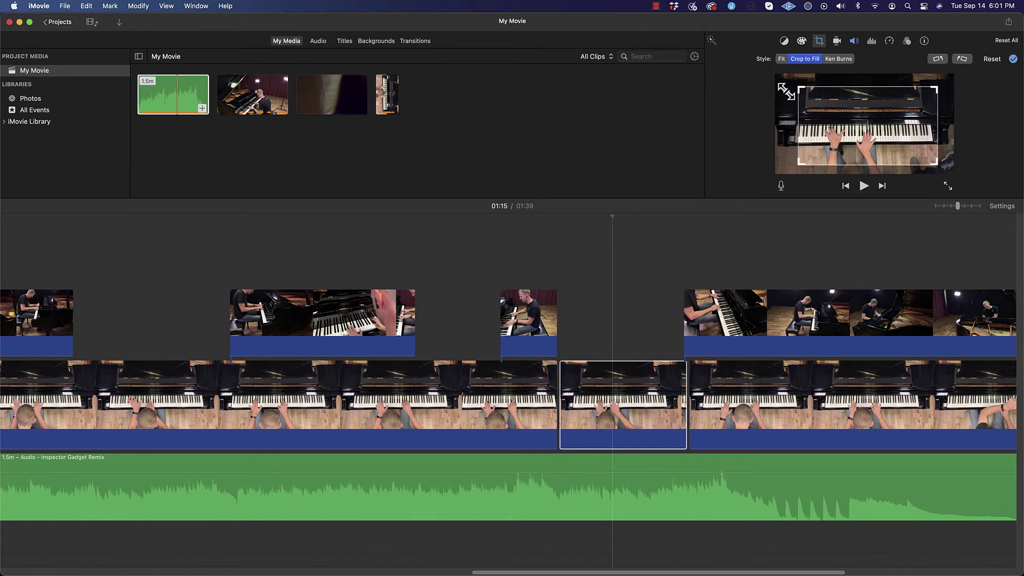
drag(931, 90, 920, 94)
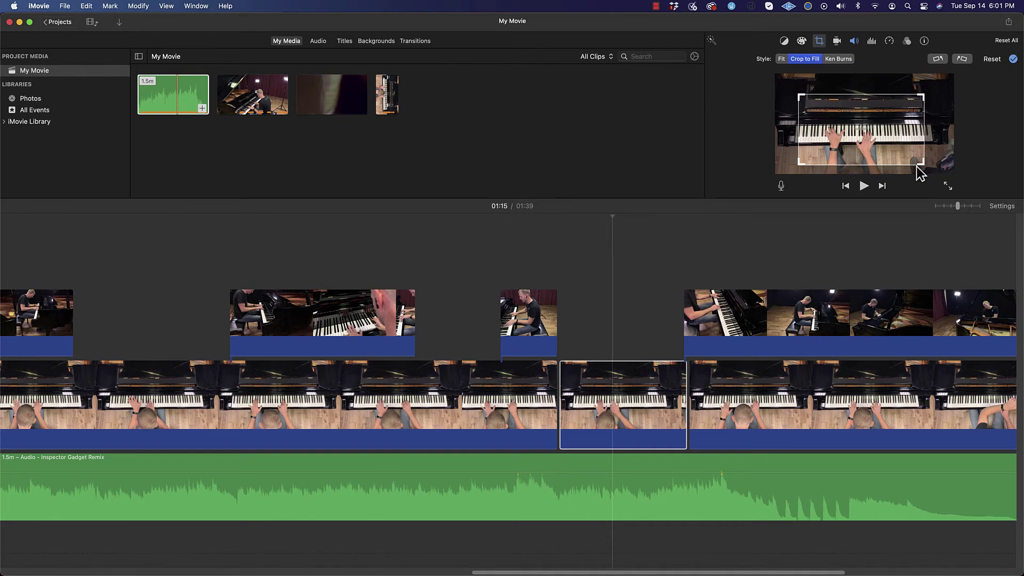
drag(897, 151, 889, 139)
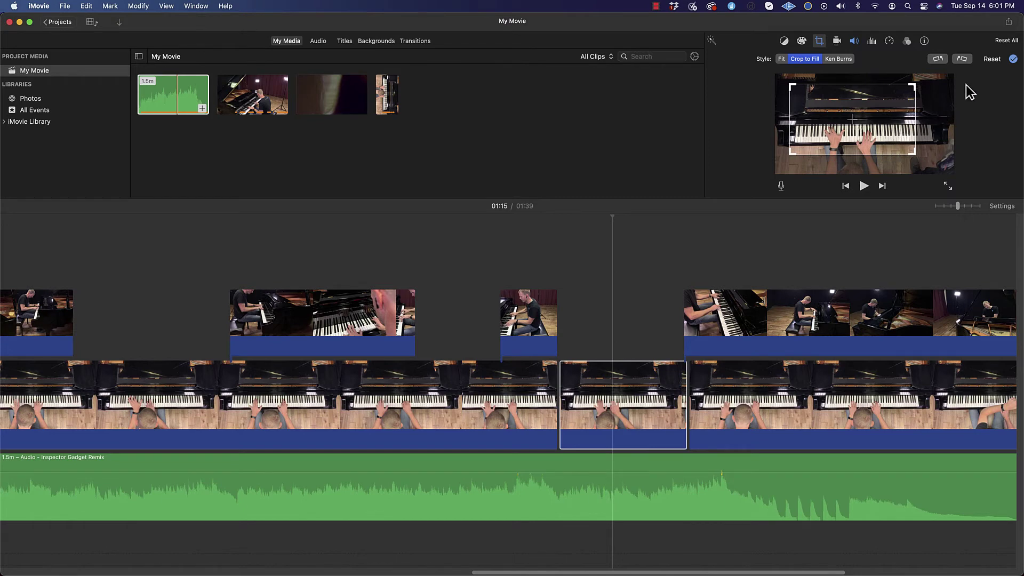
Play back the cropped keyboard shot from 01:12 to check the framing
click(863, 186)
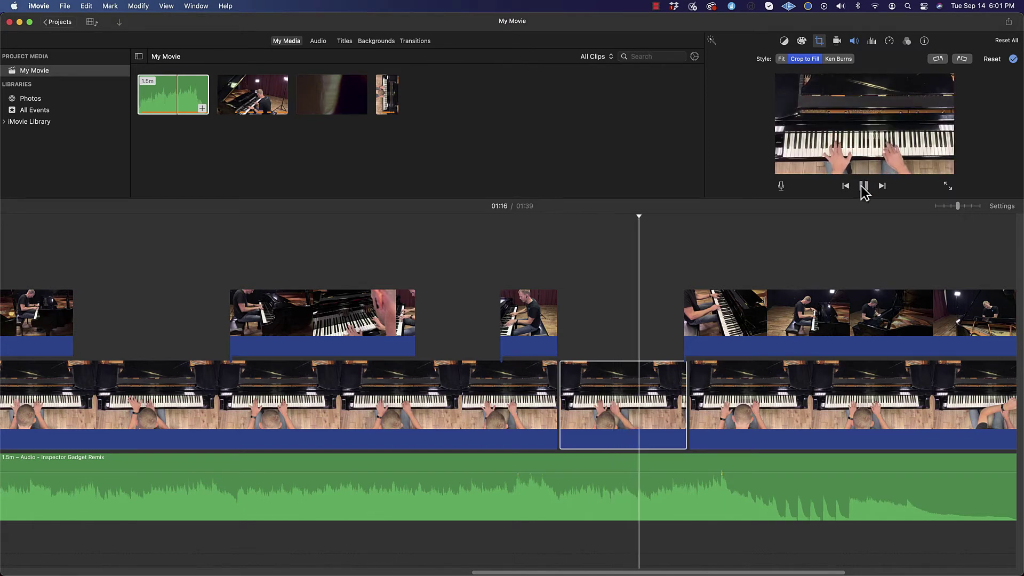
click(863, 185)
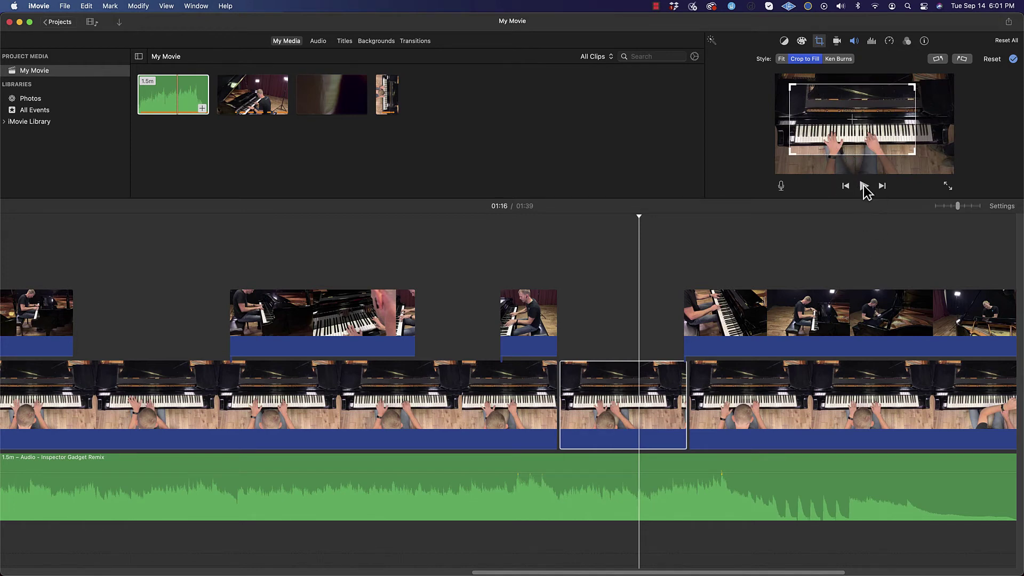
click(863, 185)
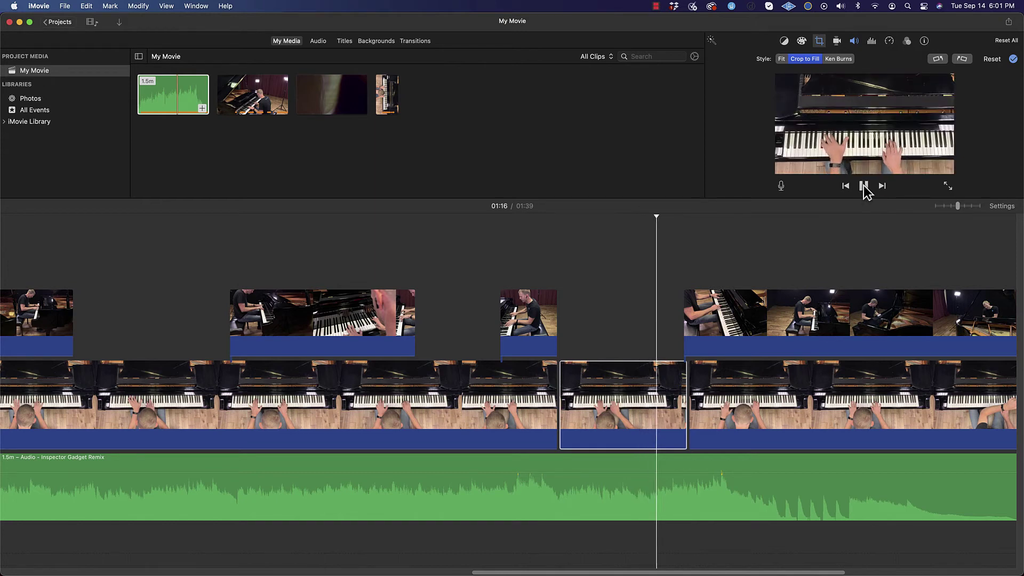
click(864, 186)
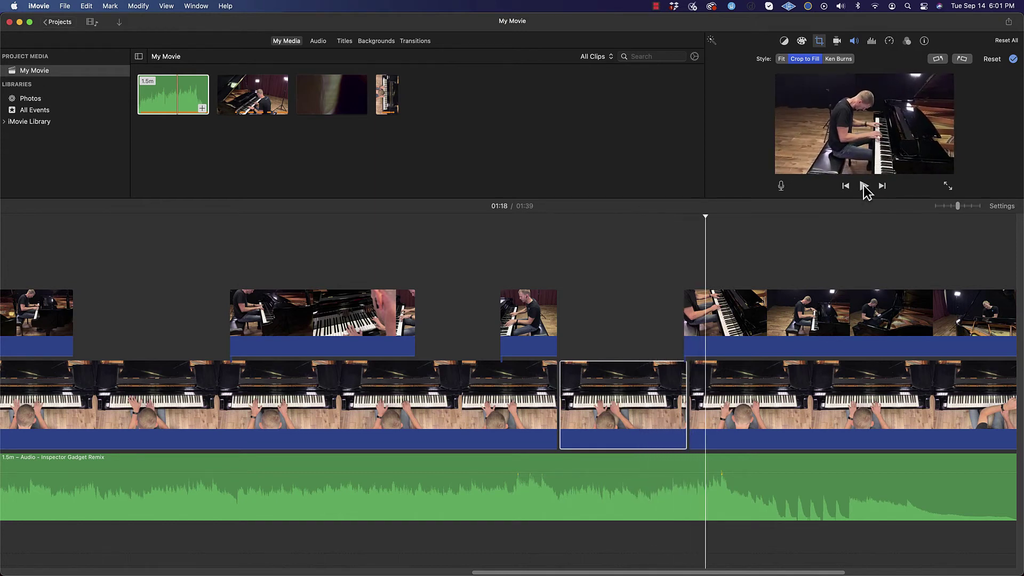
drag(703, 219, 539, 234)
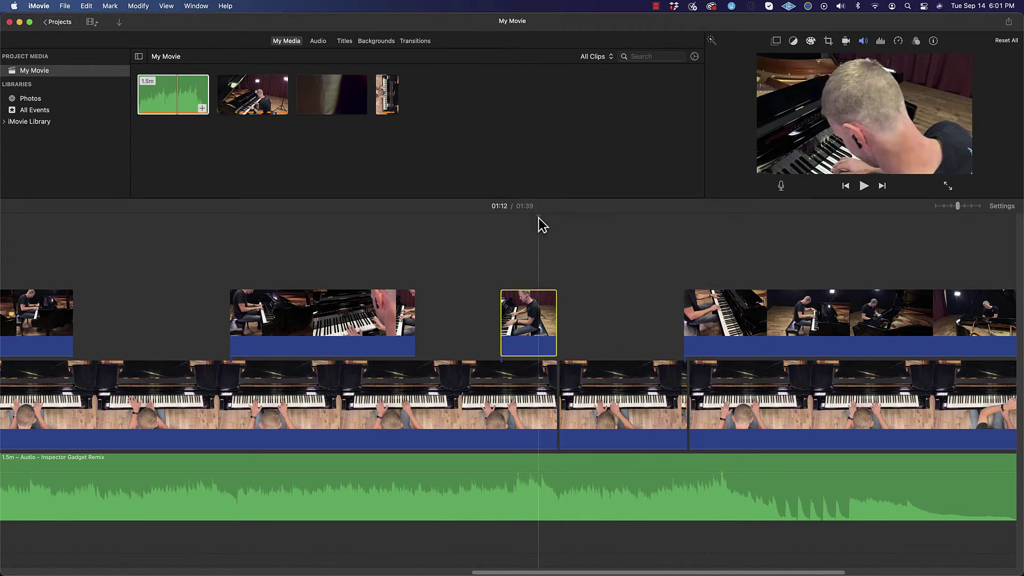
key(space)
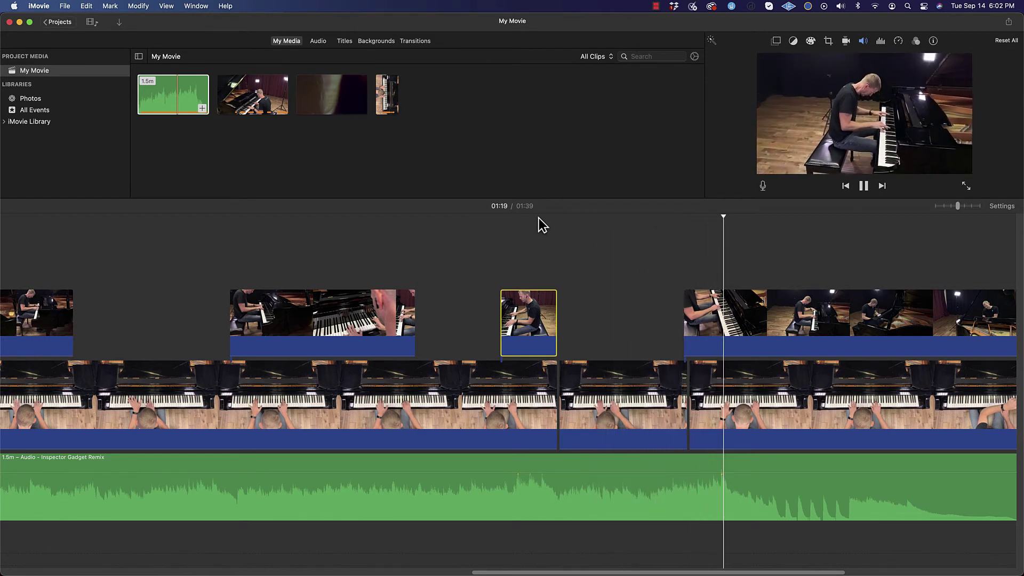
key(space)
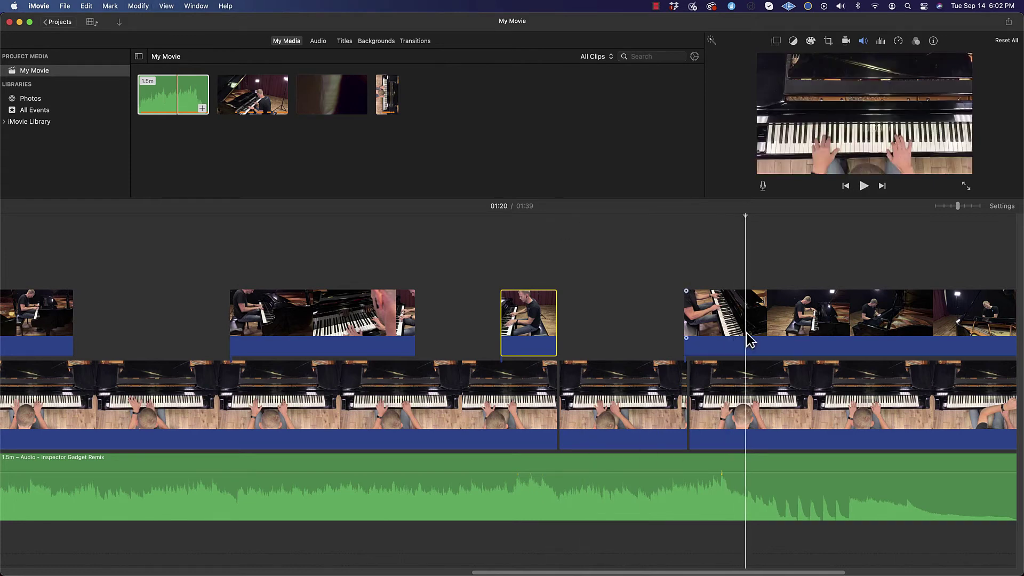
scroll(693, 400, right, 5)
scroll(730, 397, right, 5)
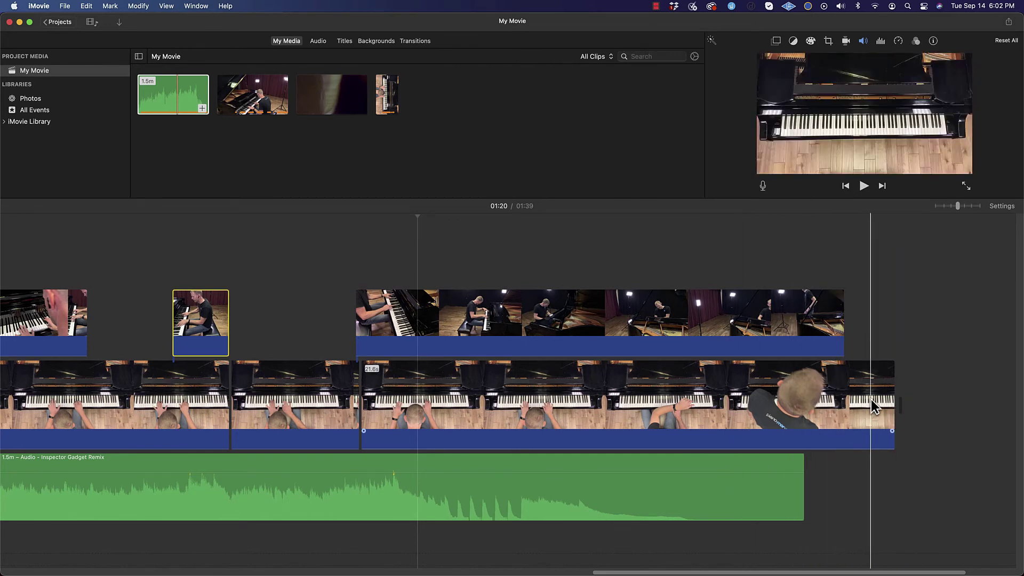
Switch the browser from the Audio library to the Titles collection
click(316, 42)
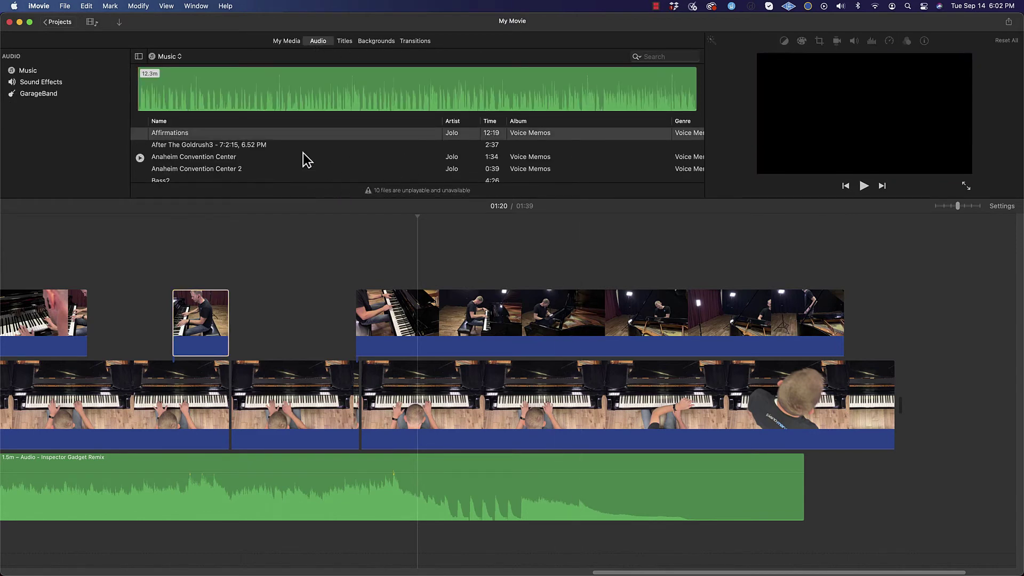
click(345, 42)
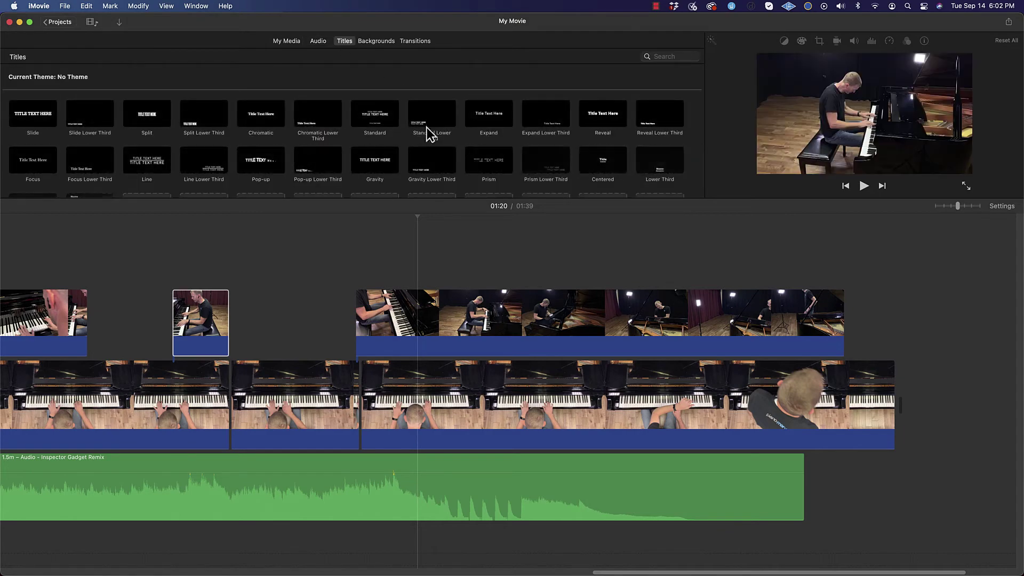
scroll(259, 286, left, 15)
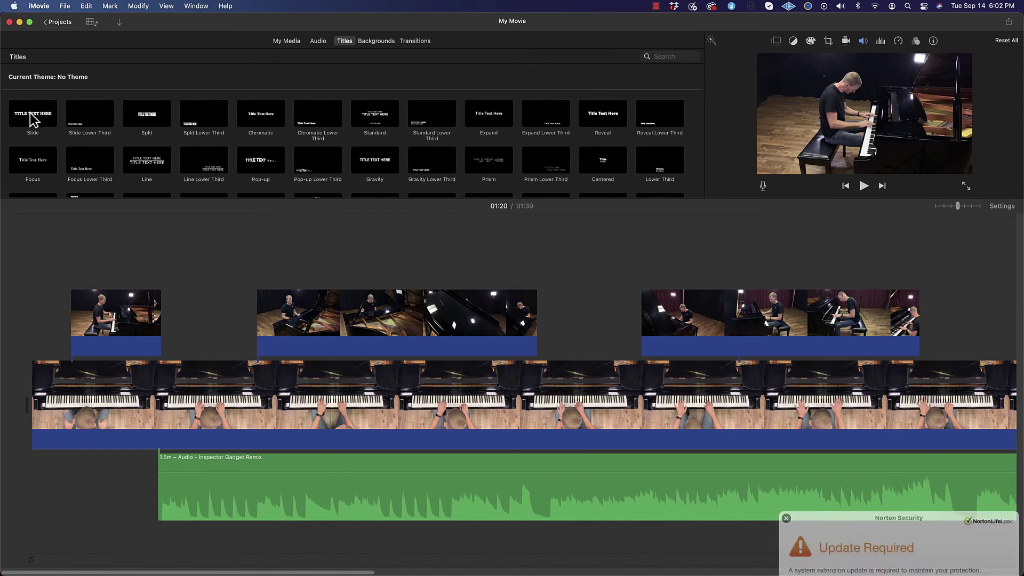
drag(33, 115, 33, 271)
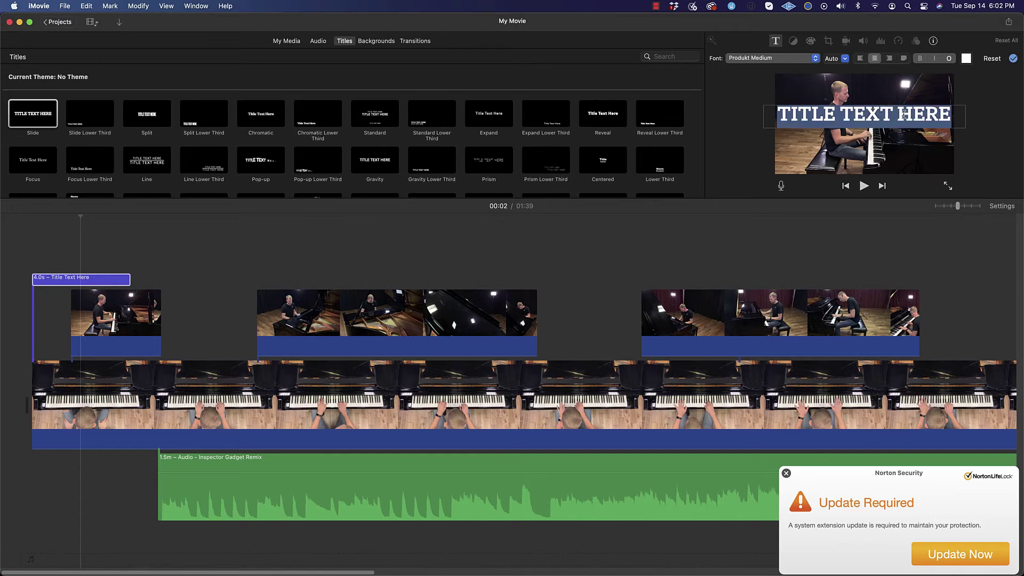
text(AARON)
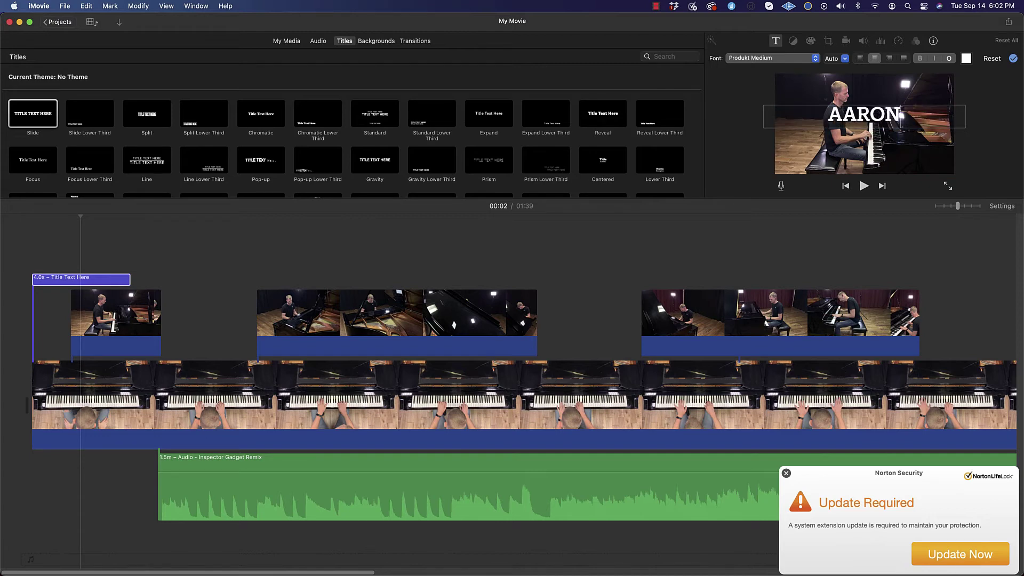
text( GARNER)
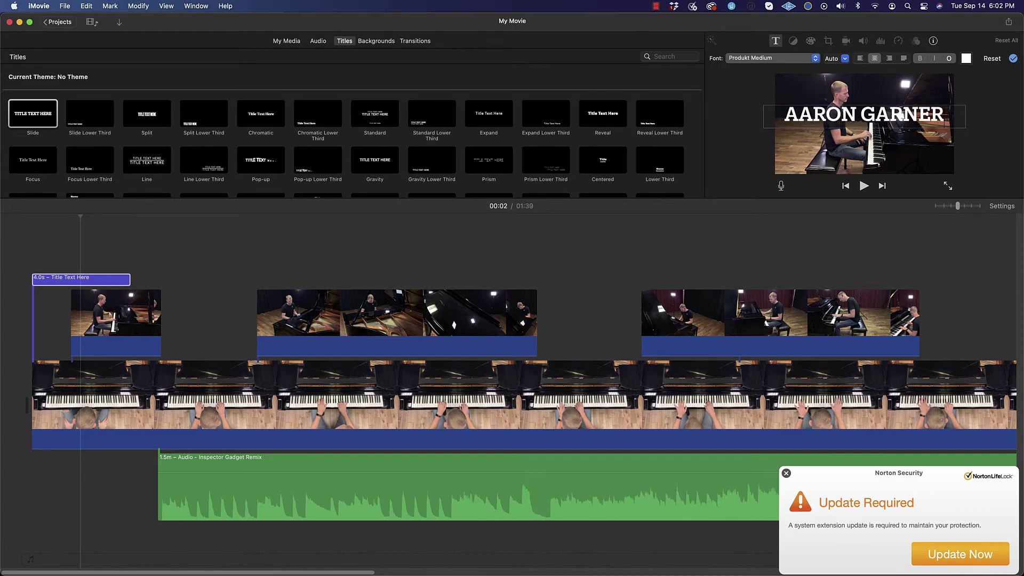
click(110, 280)
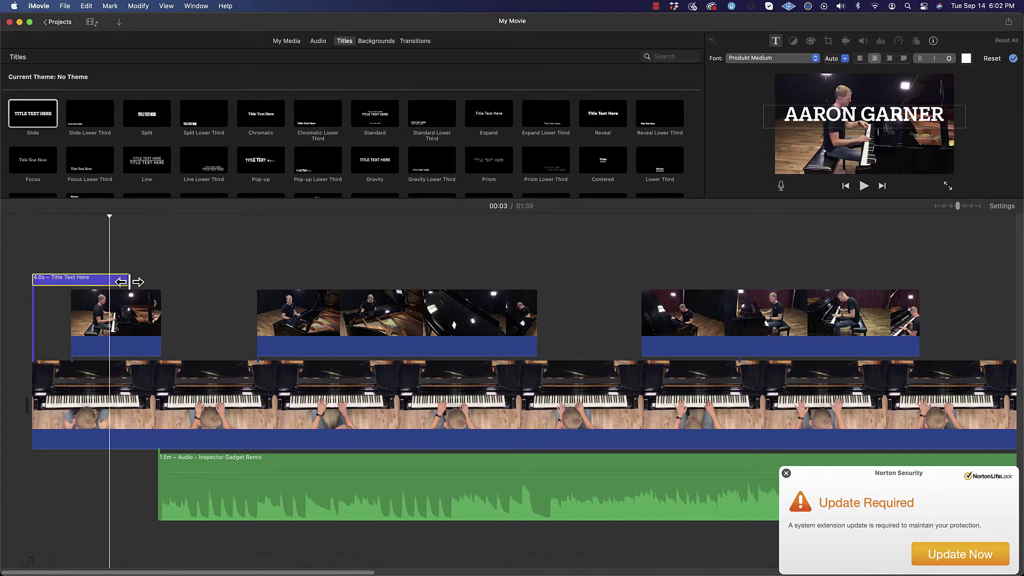
mouse_move(130, 281)
mouse_down()
mouse_move(274, 279)
mouse_move(112, 283)
mouse_up()
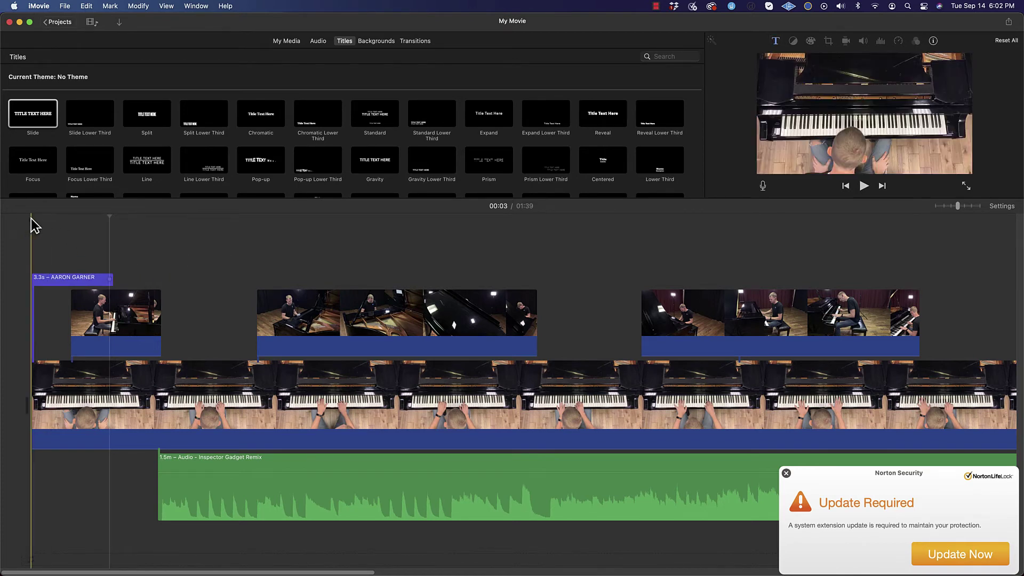
key(space)
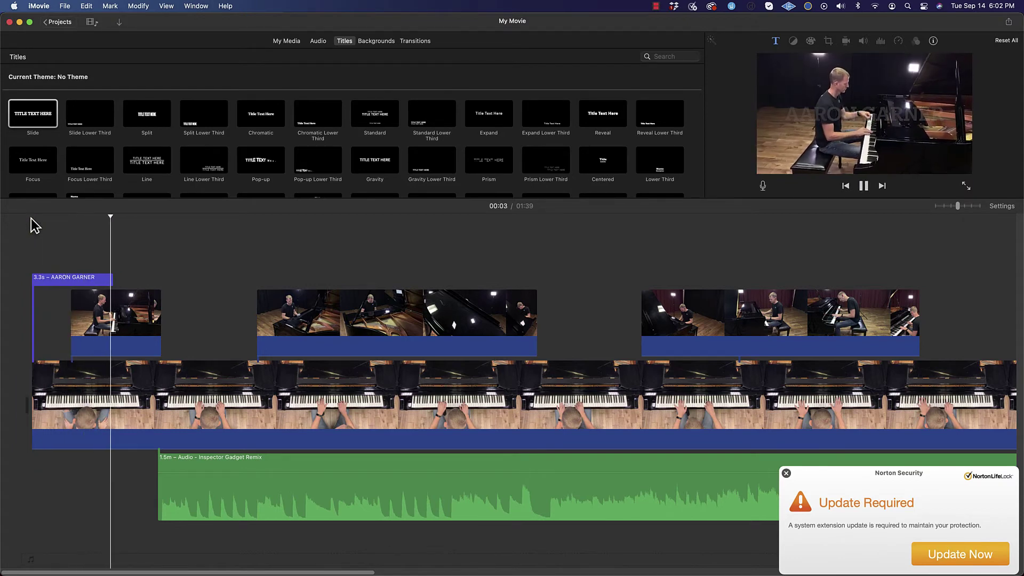
key(space)
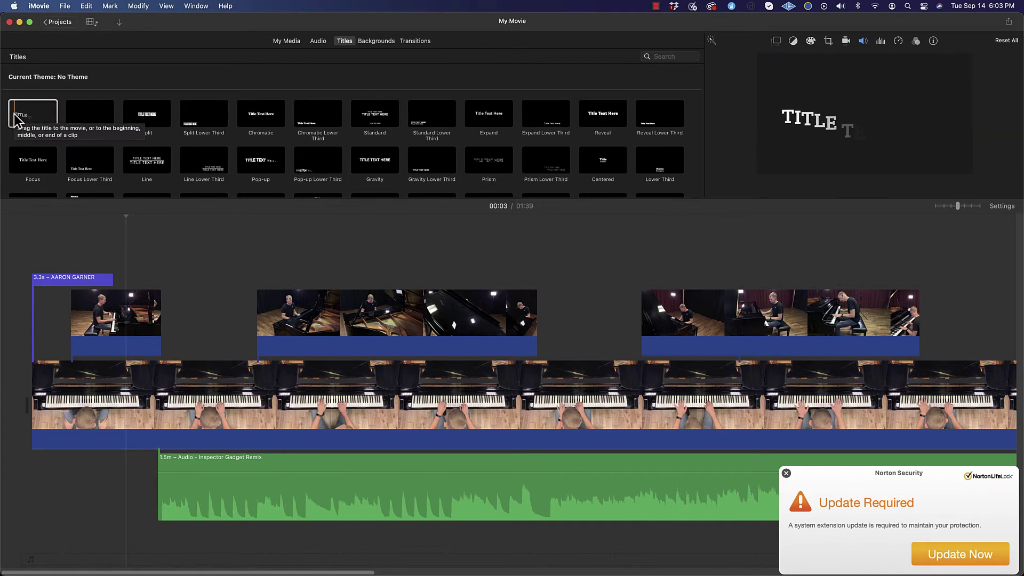
click(74, 281)
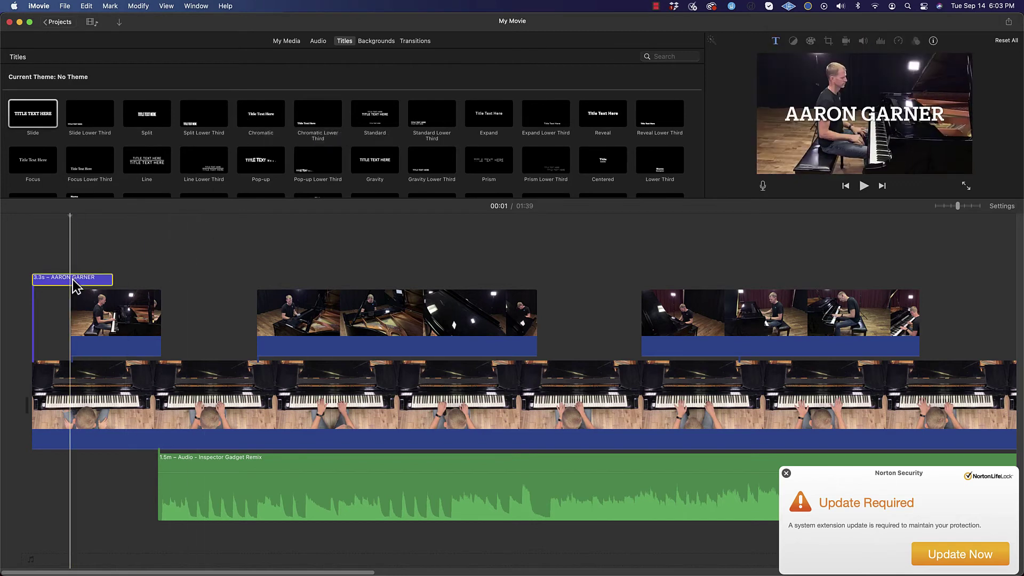
key(Delete)
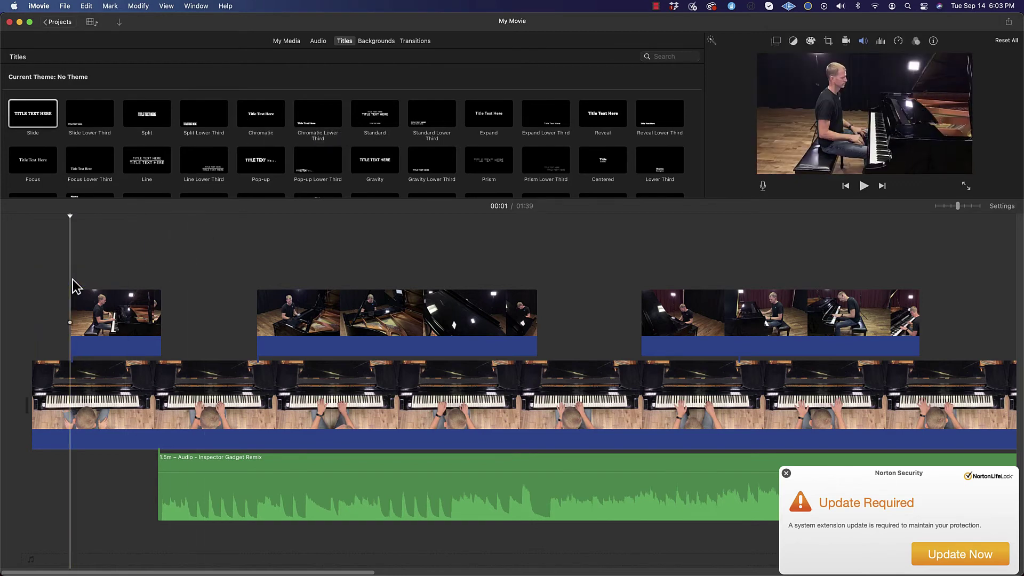
Glance through Backgrounds, then show the Transitions collection in the browser
scroll(443, 164, down, 3)
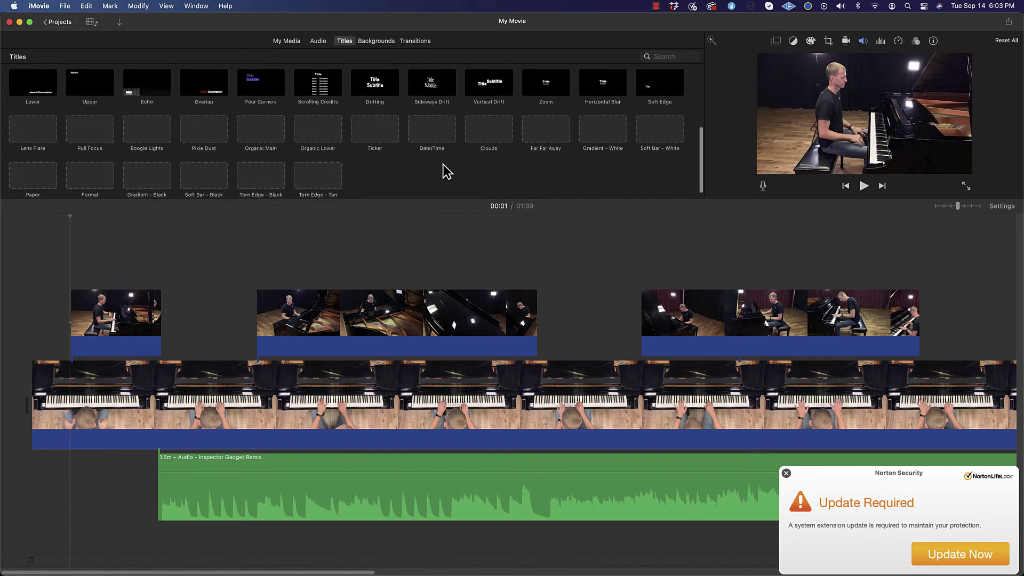
scroll(443, 164, up, 3)
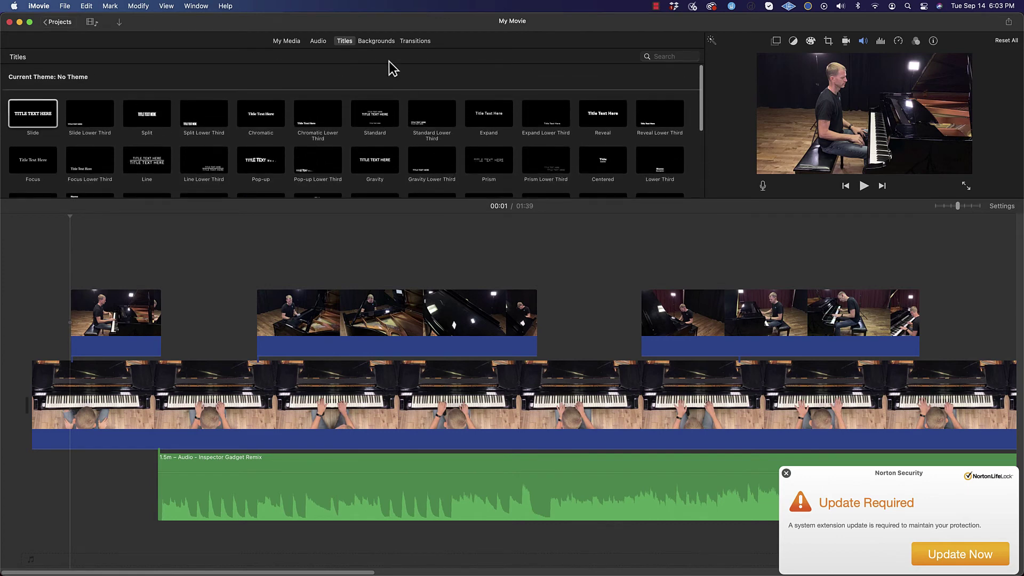
click(385, 43)
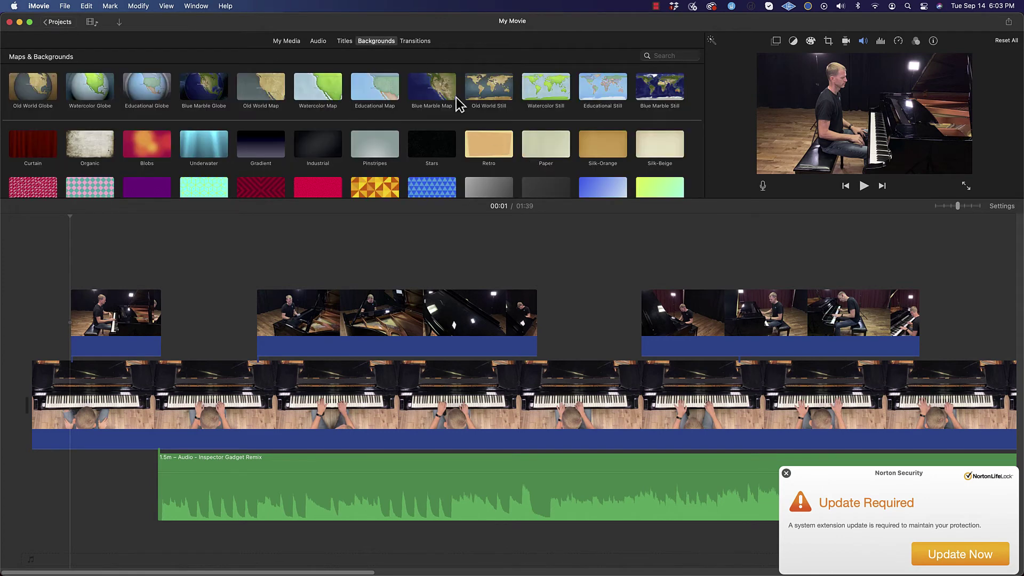
scroll(586, 147, down, 3)
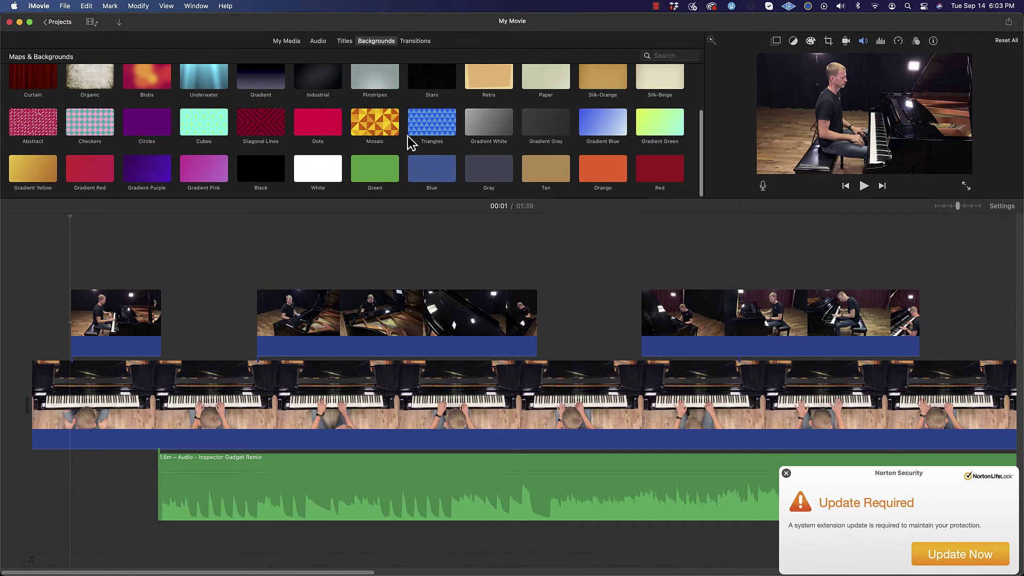
scroll(411, 142, up, 3)
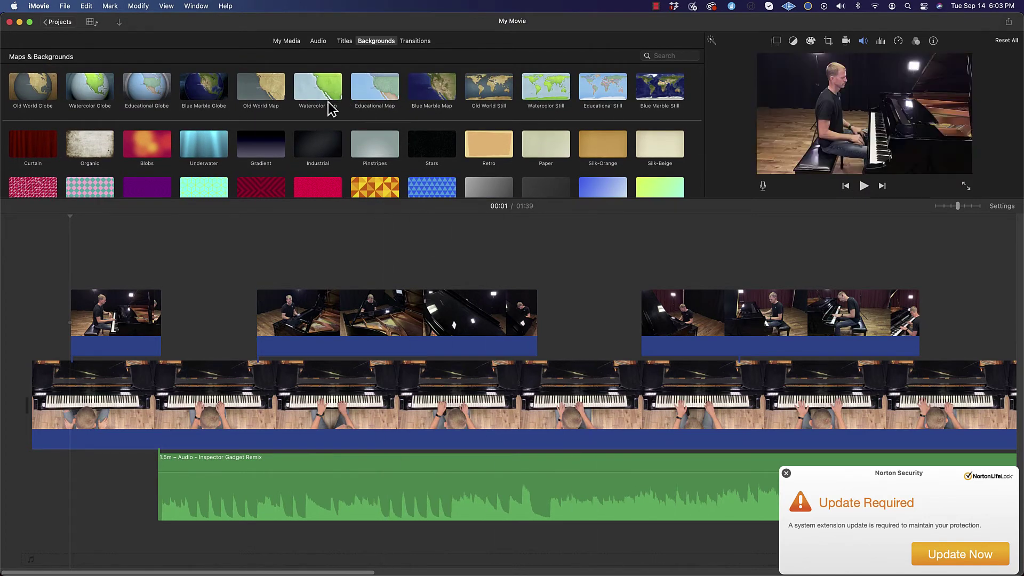
click(417, 41)
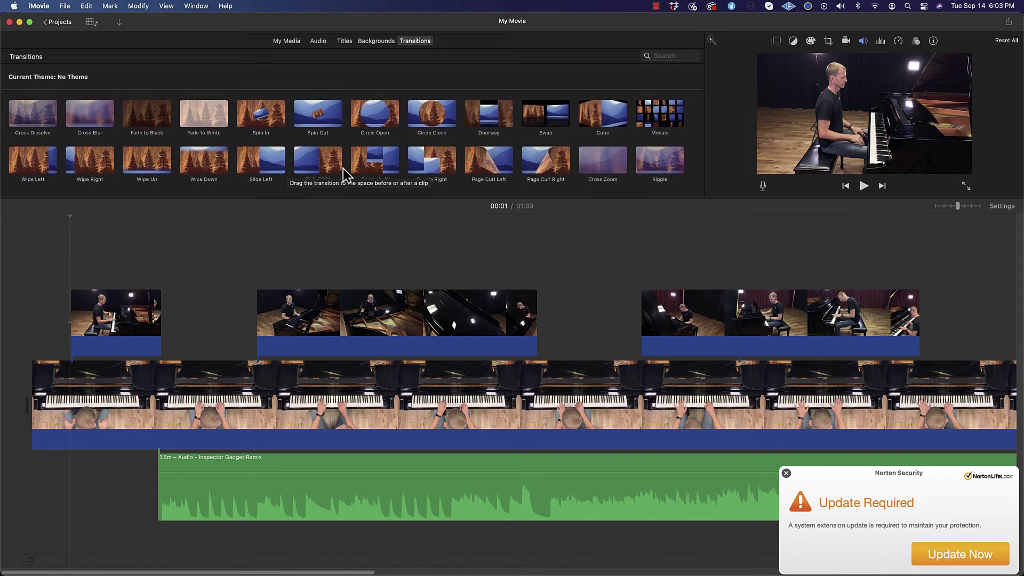
Enlarge the viewer and drop Cross Dissolve at the movie's start, previewing it
drag(296, 200, 292, 234)
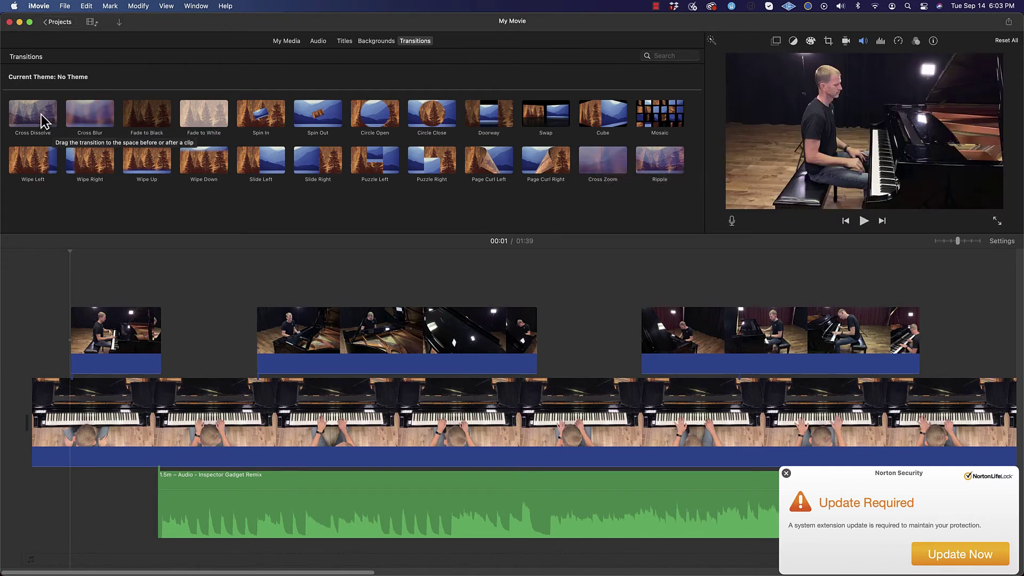
drag(45, 121, 35, 408)
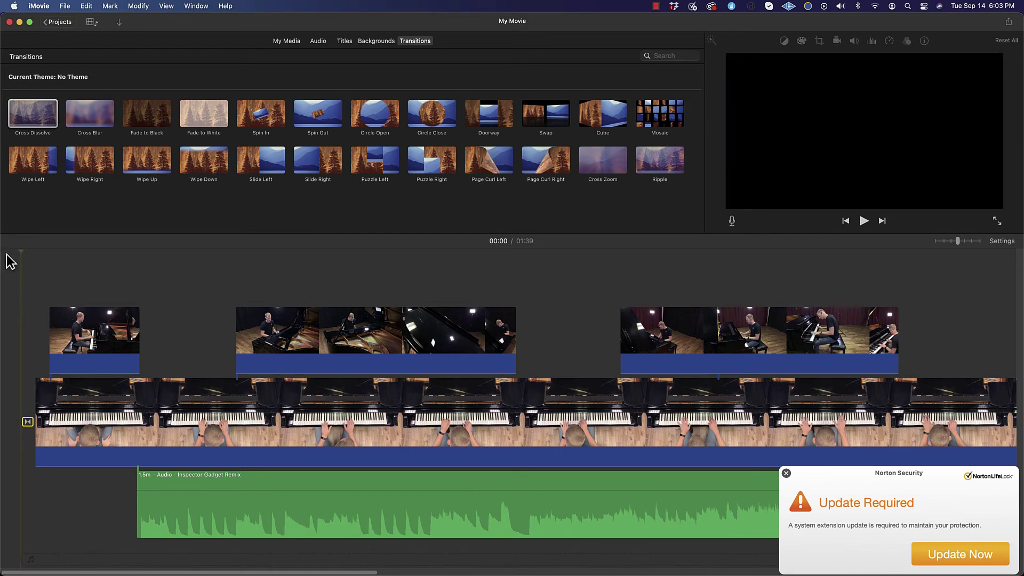
key(space)
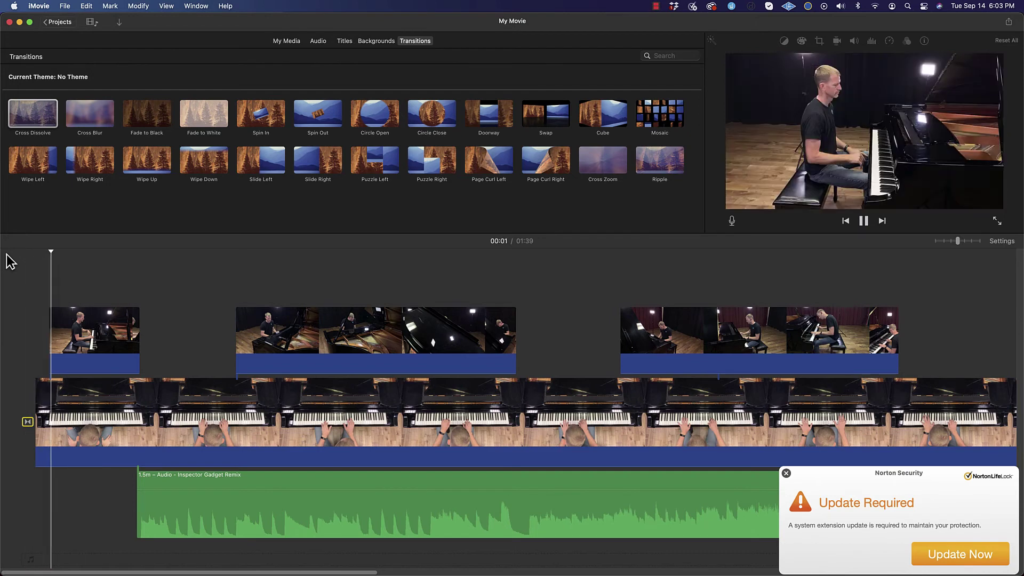
key(space)
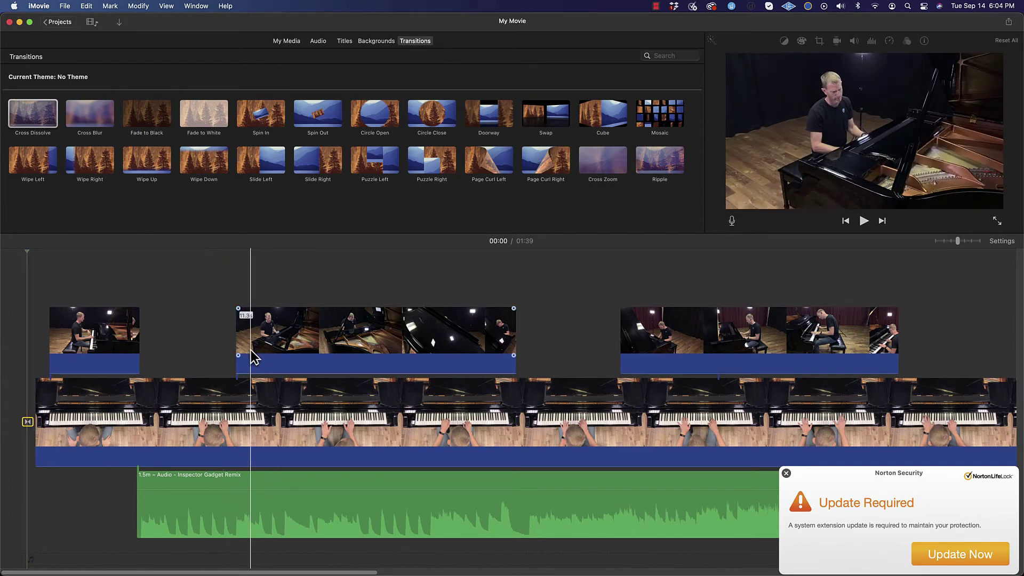
Lengthen the opening Cross Dissolve to 3.0 seconds and replay it
double_click(29, 424)
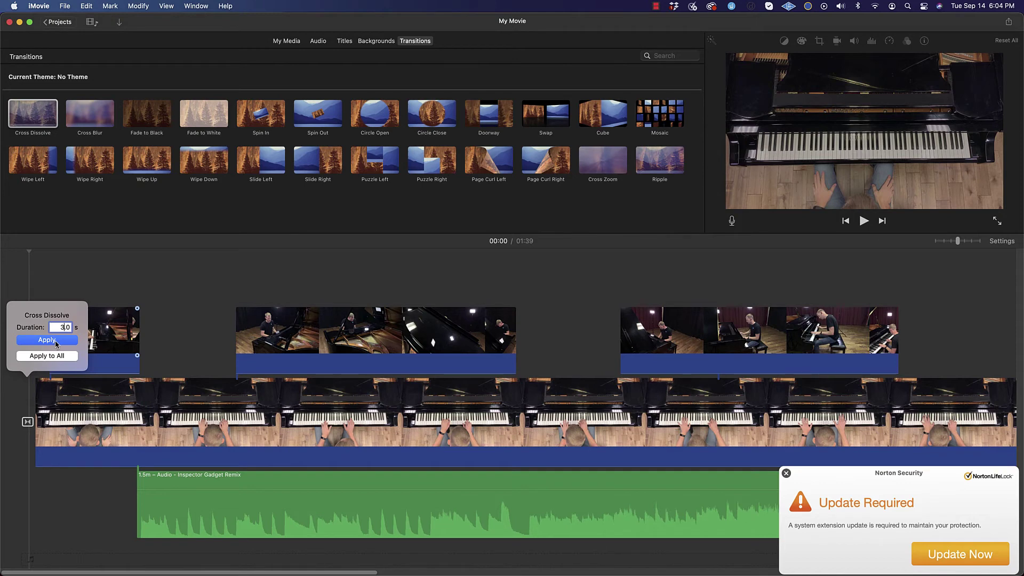
click(56, 341)
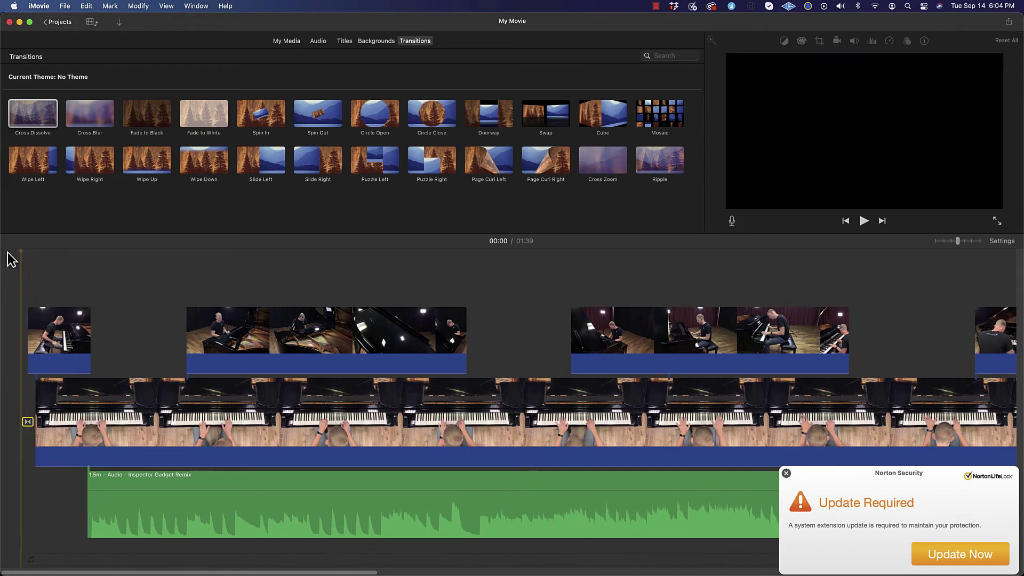
key(space)
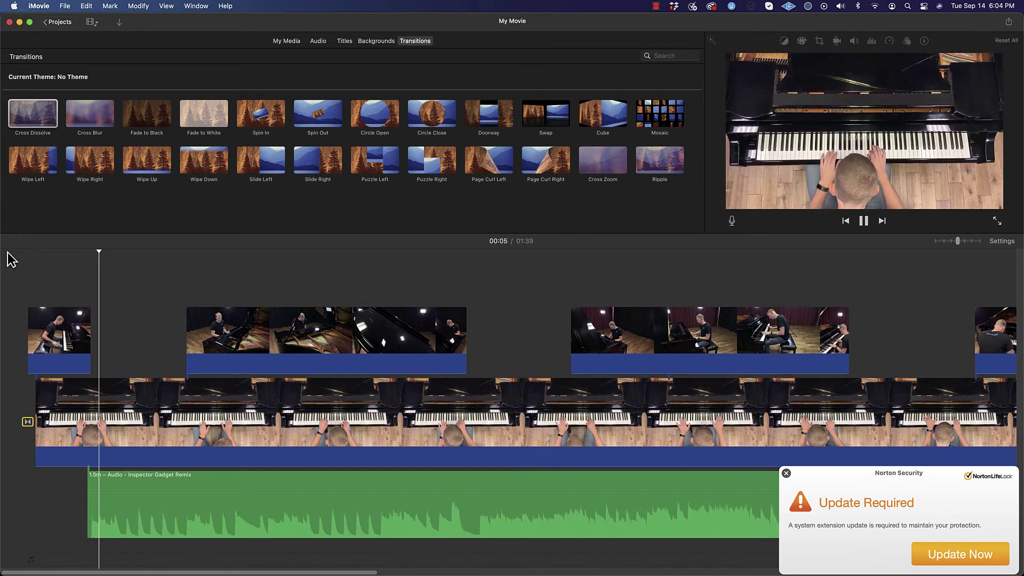
key(space)
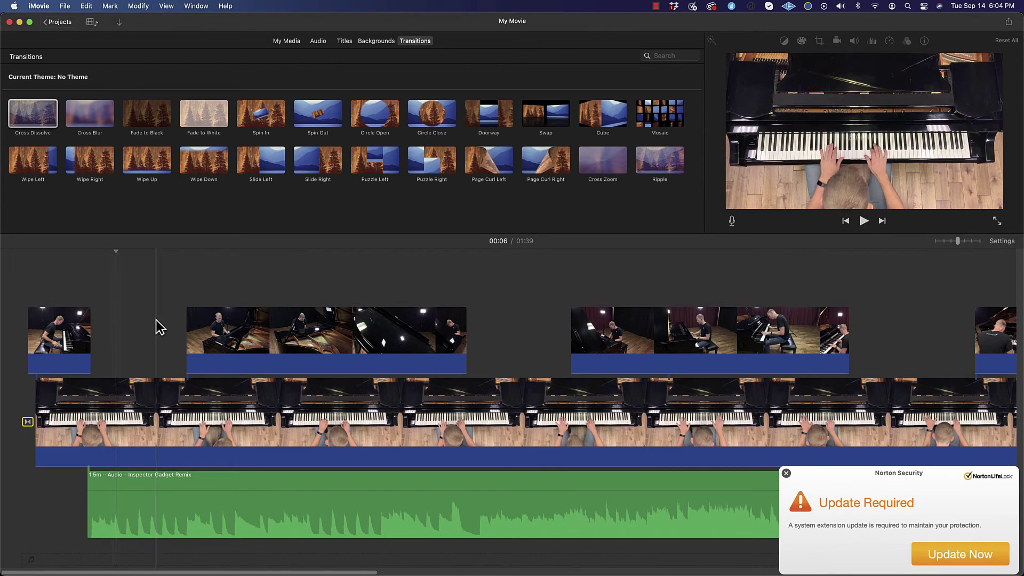
scroll(155, 327, right, 15)
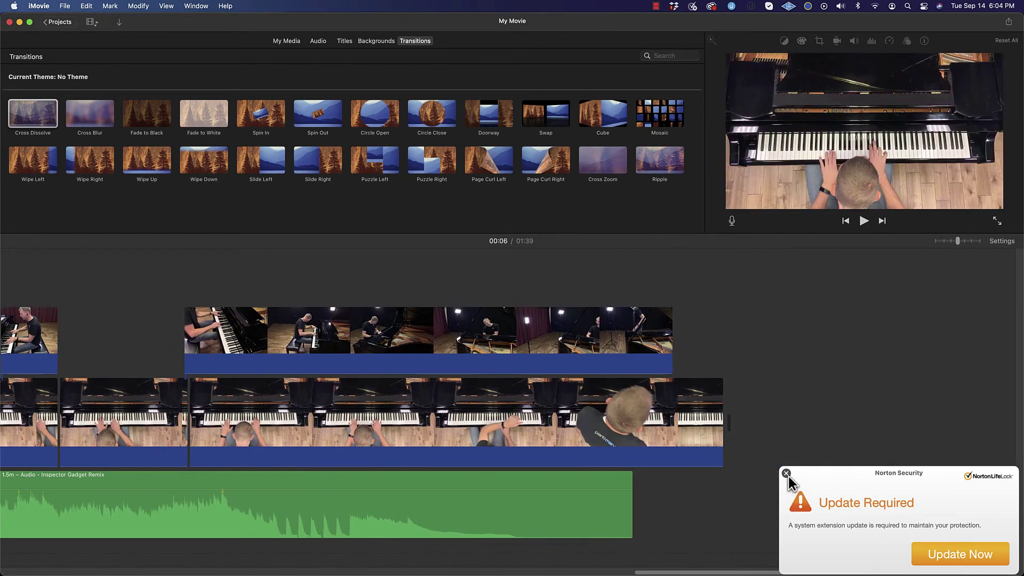
Dismiss the Norton security alert and add Cross Blur at the end of the main clip
click(787, 474)
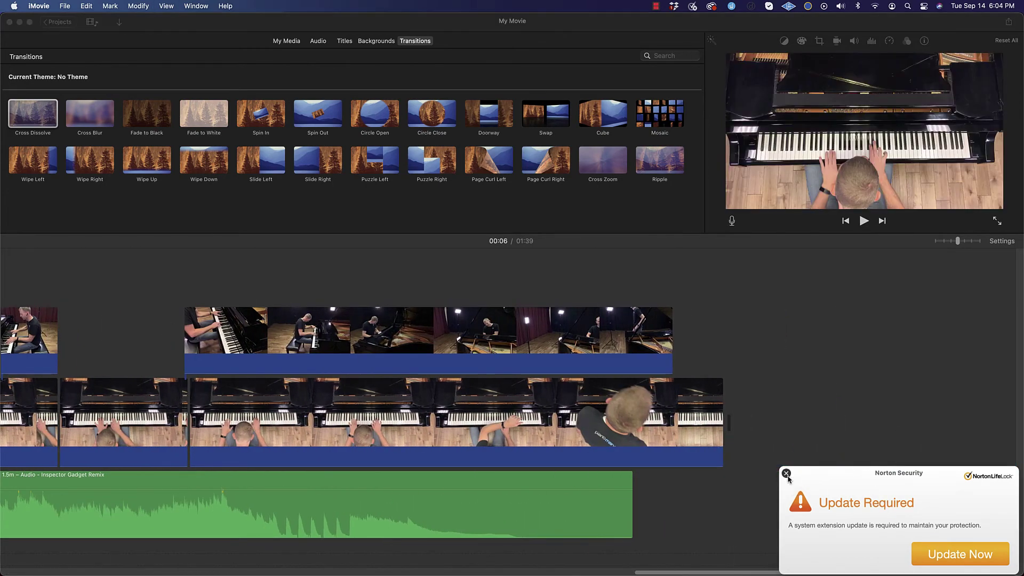
click(92, 119)
drag(88, 121, 696, 438)
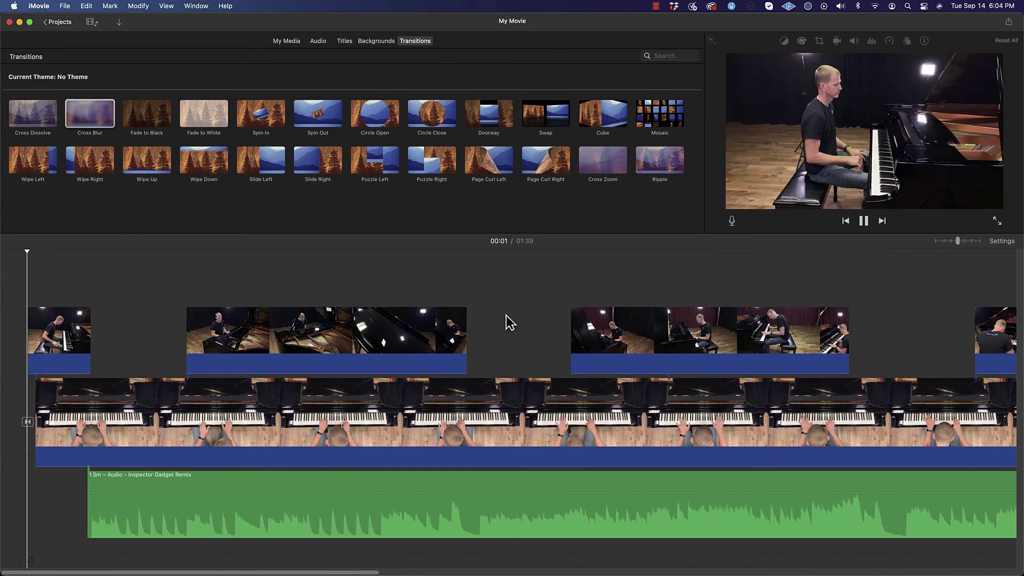
Set the ending Cross Blur to 4.0 seconds and preview it
scroll(506, 320, right, 10)
click(594, 336)
scroll(589, 335, right, 6)
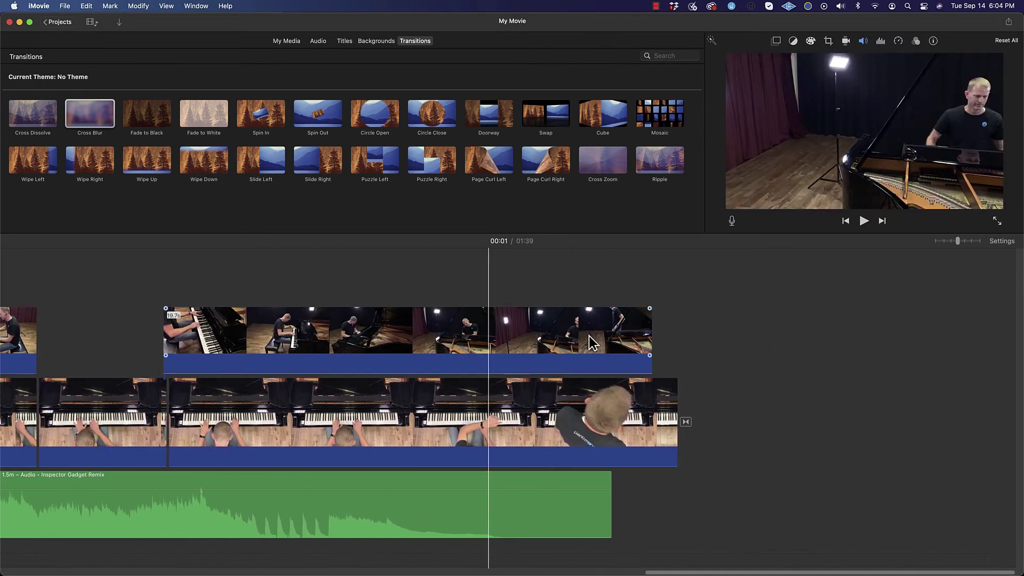
double_click(707, 424)
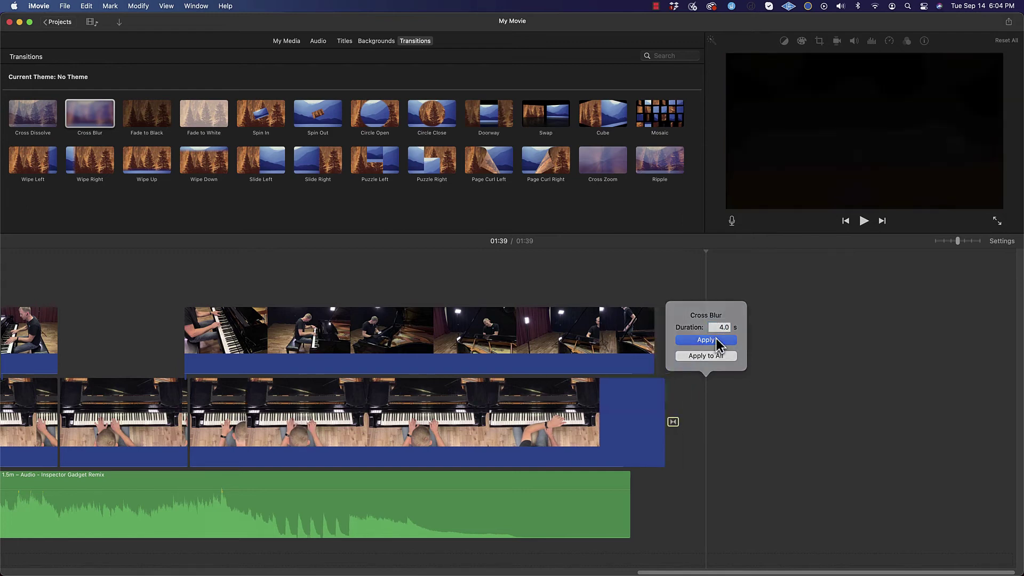
click(716, 340)
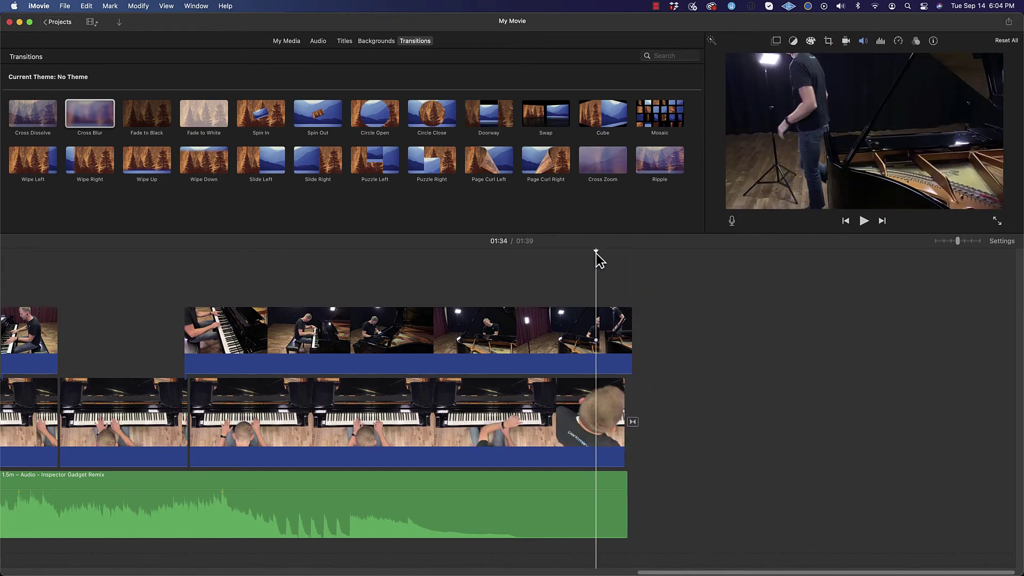
key(space)
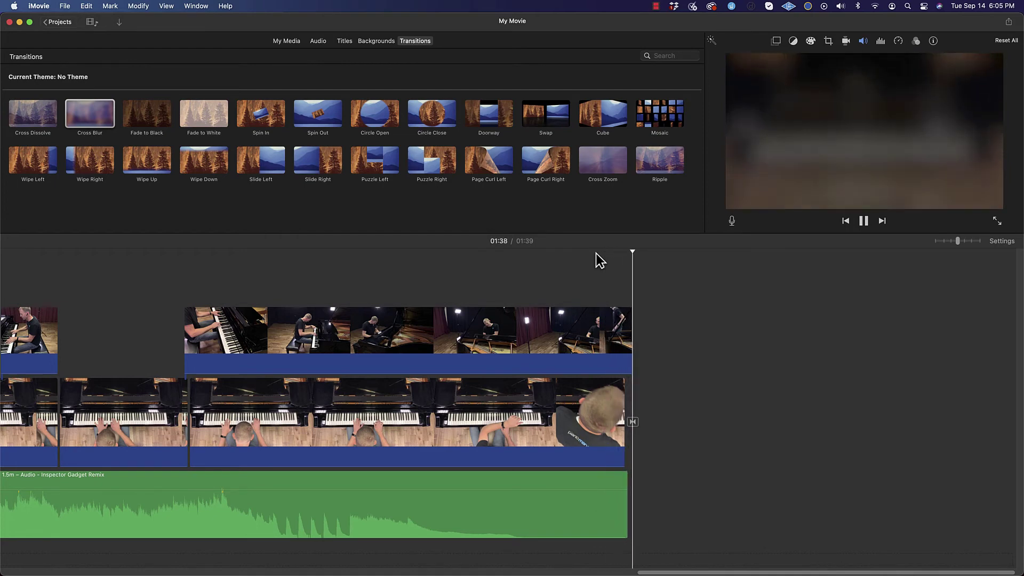
key(space)
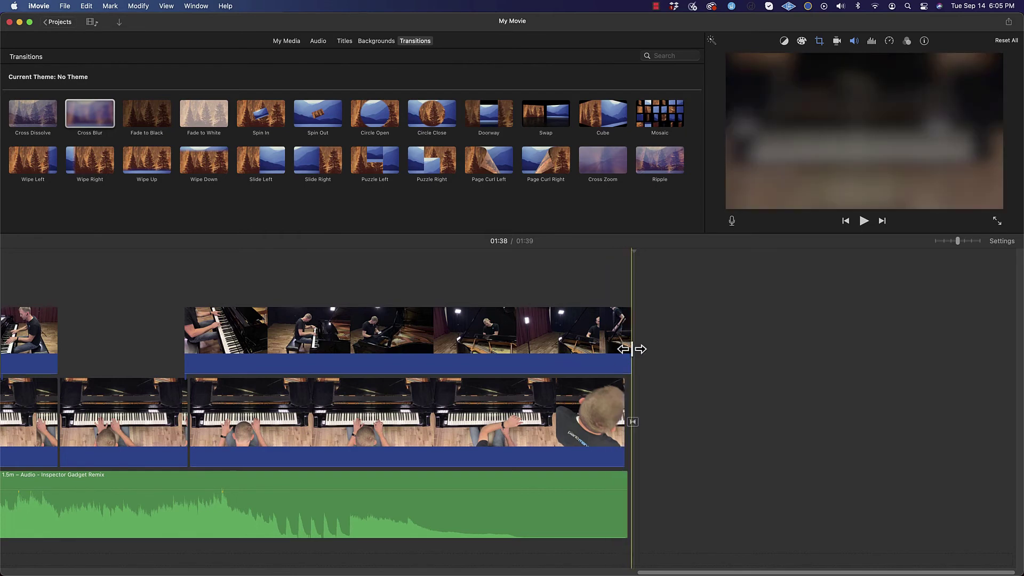
Trim the final cutaway's end earlier and play back the ending
drag(632, 345, 585, 349)
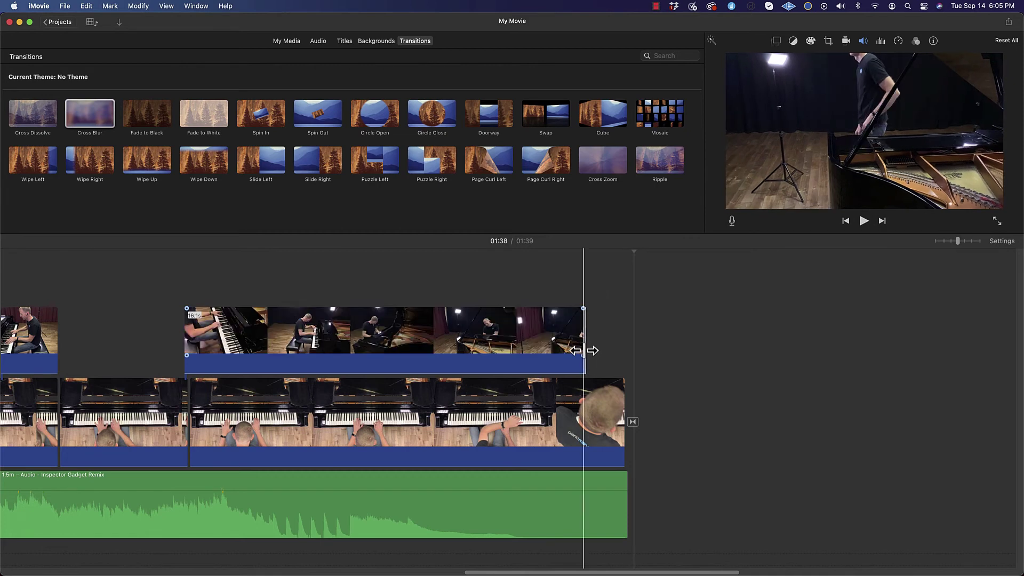
key(space)
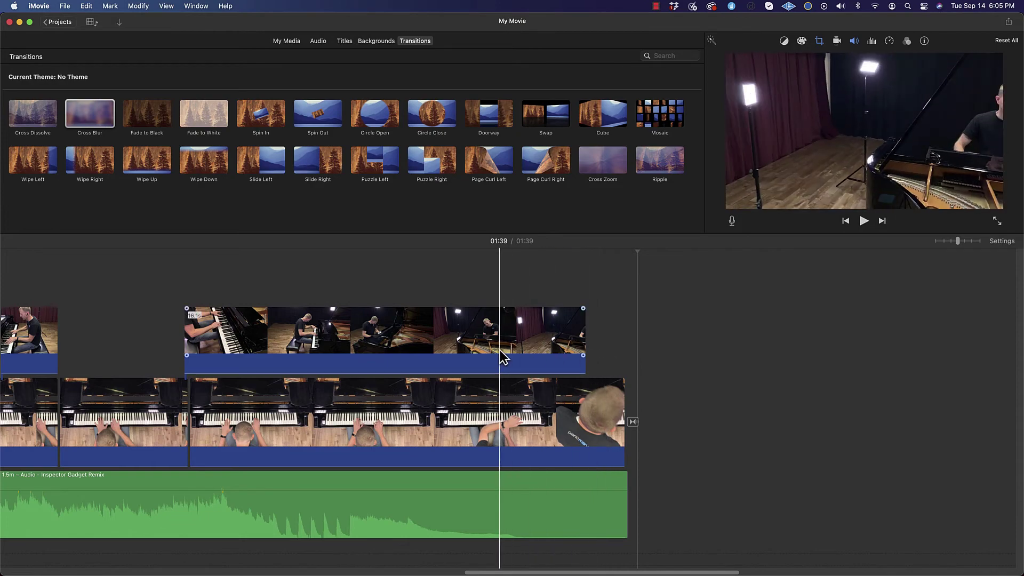
scroll(501, 357, left, 5)
scroll(501, 352, left, 20)
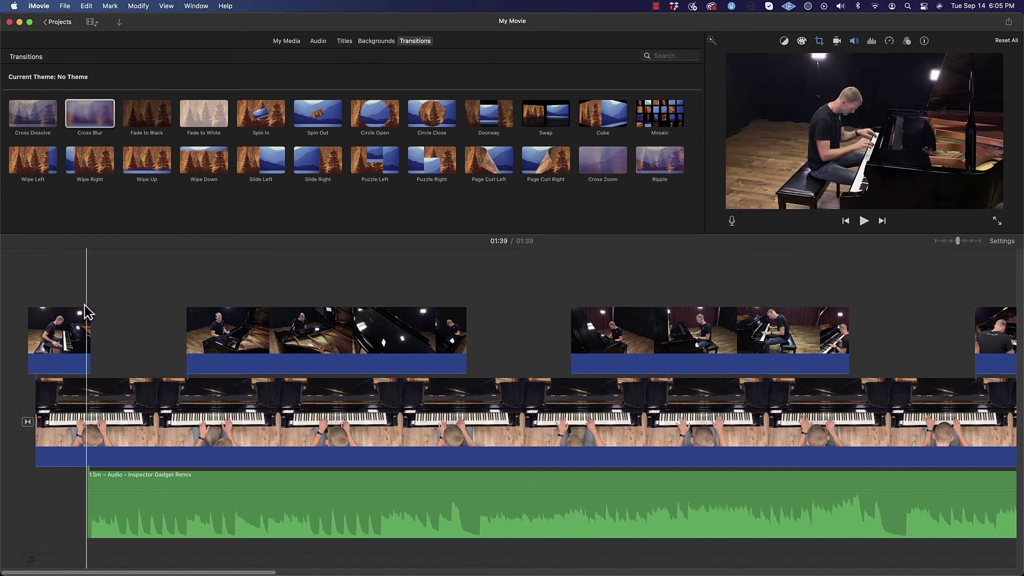
Check the cutaway clip lengths, including the 16.1s one, then select the final cutaway
click(272, 317)
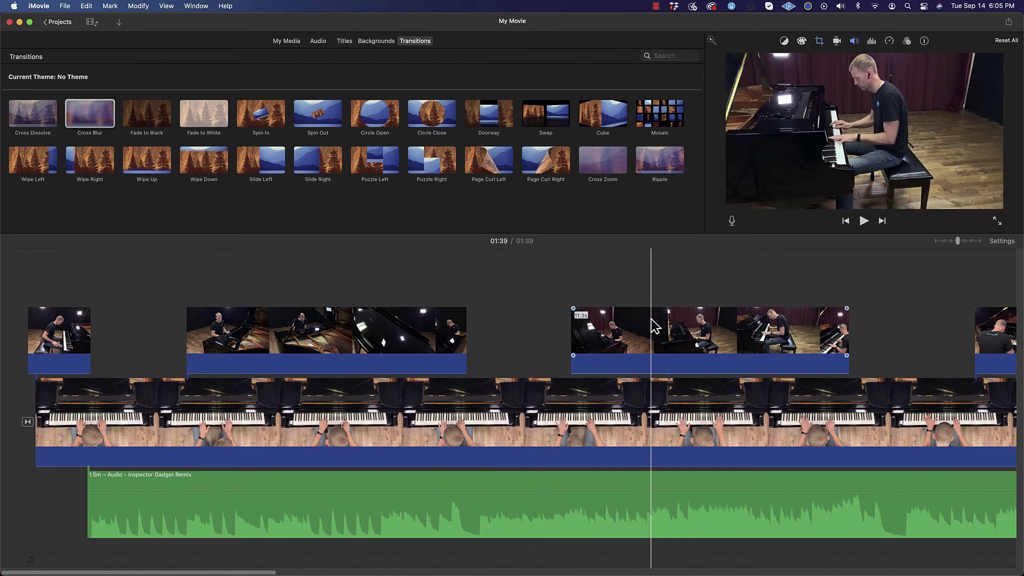
scroll(650, 319, right, 5)
scroll(650, 319, right, 10)
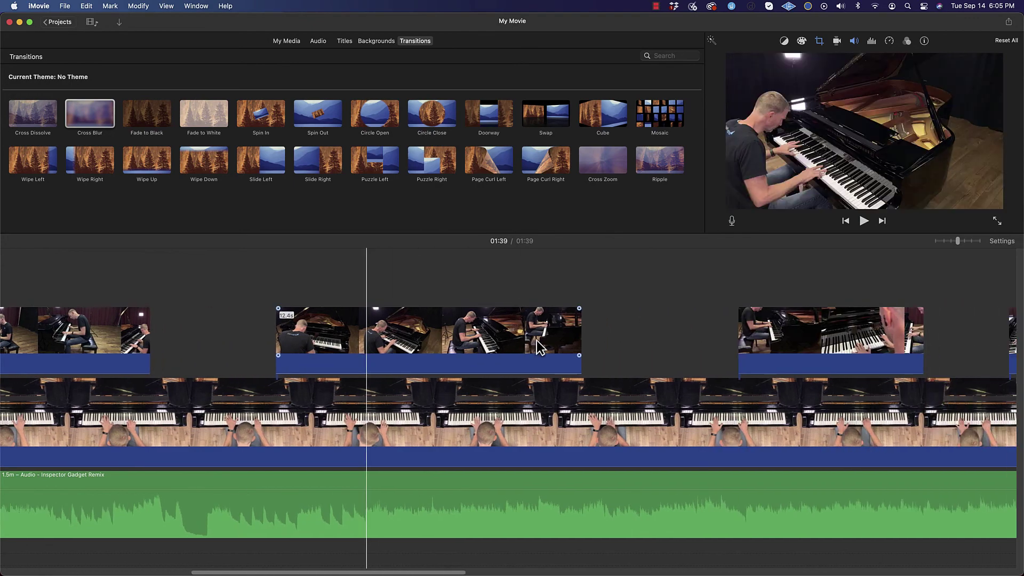
click(537, 340)
scroll(537, 341, right, 10)
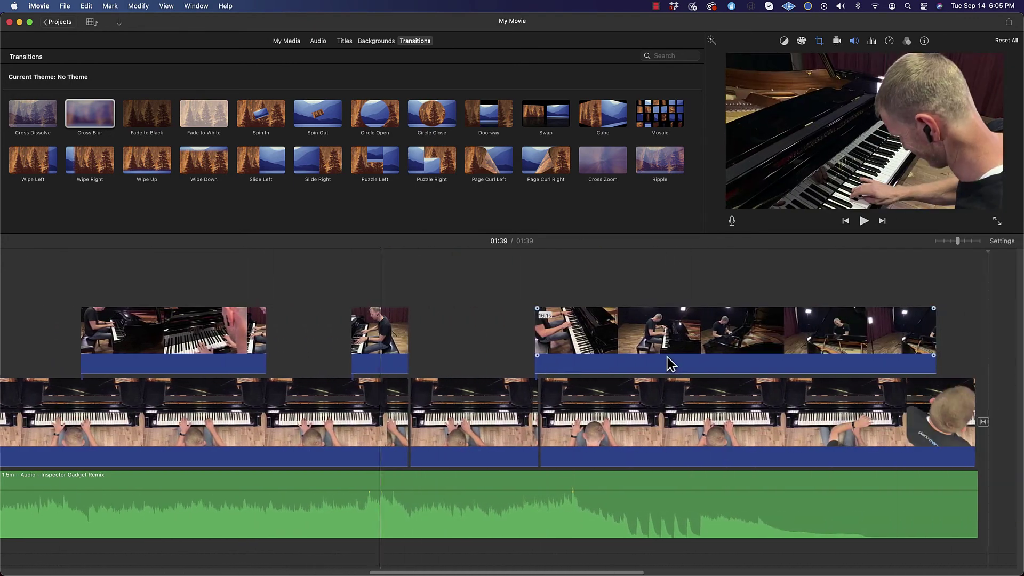
click(659, 353)
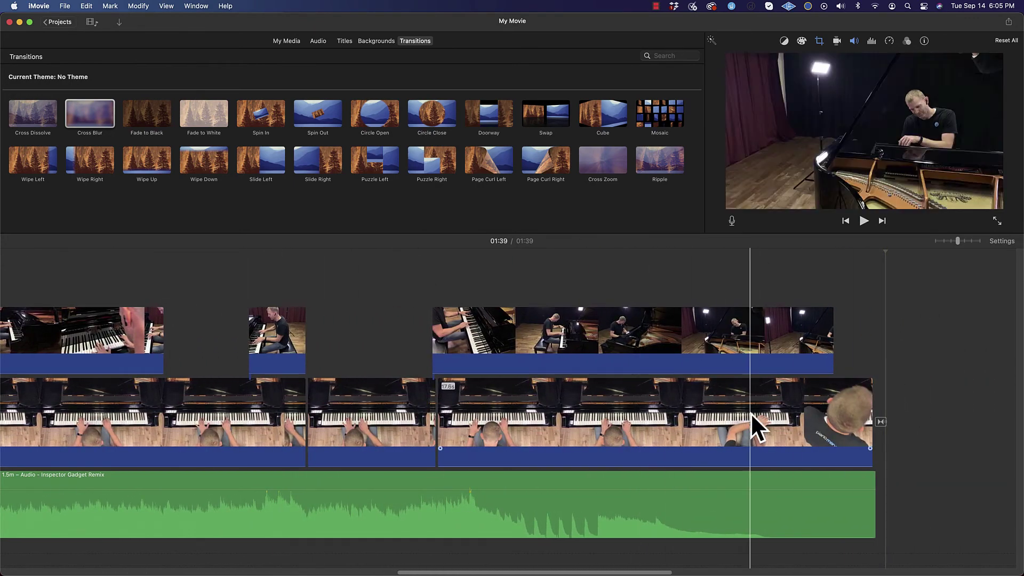
click(694, 421)
click(907, 468)
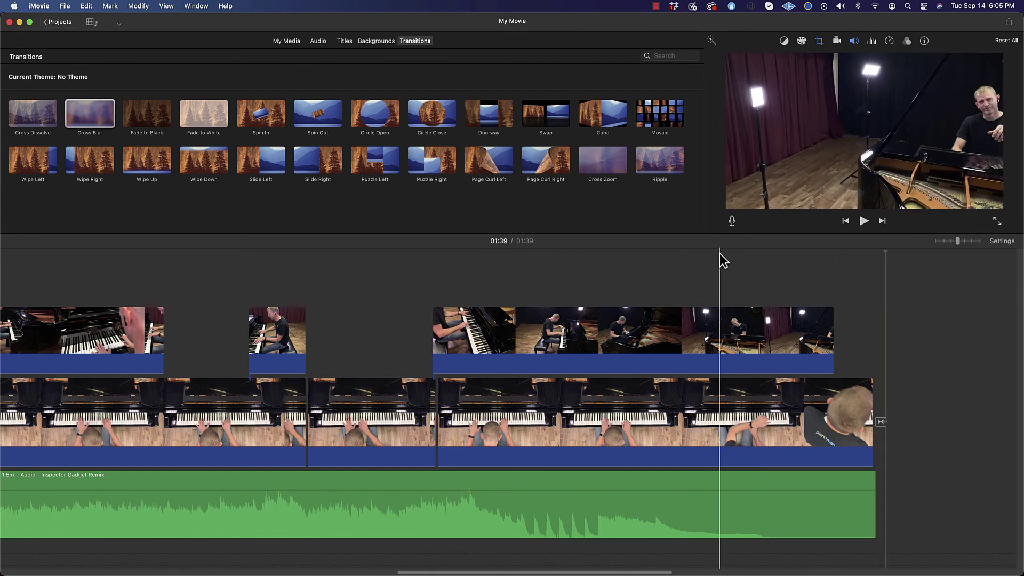
click(719, 331)
click(566, 331)
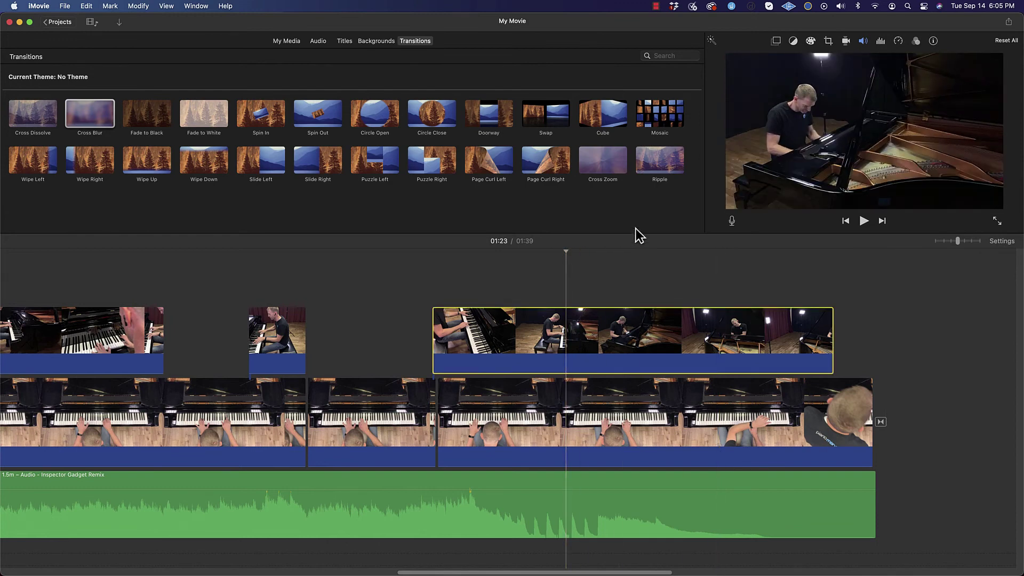
Open Color Correction for the final cutaway and test its saturation and temperature sliders
click(811, 42)
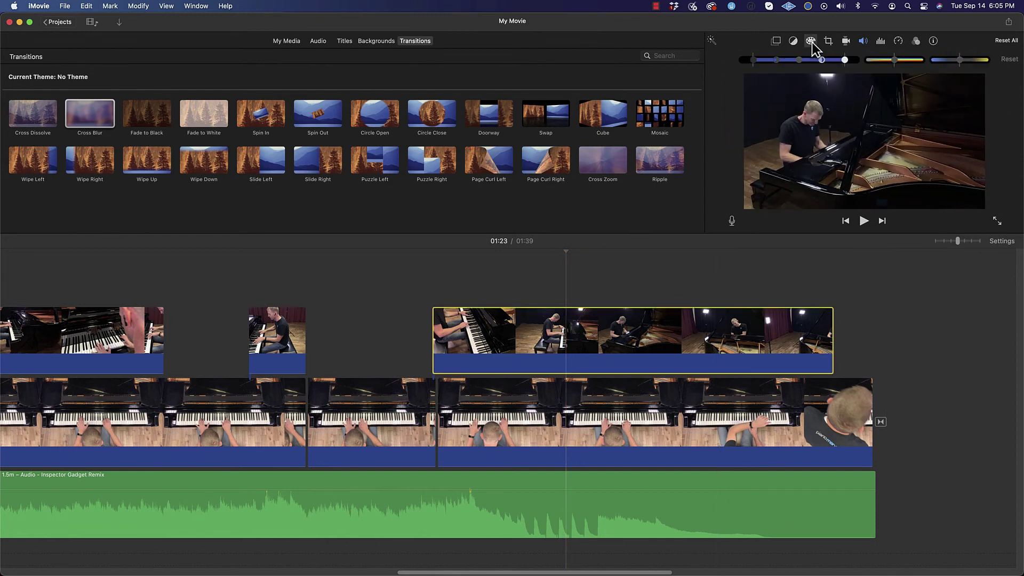
mouse_move(898, 61)
mouse_down()
mouse_move(917, 59)
mouse_move(846, 60)
mouse_move(919, 60)
mouse_move(884, 61)
mouse_up()
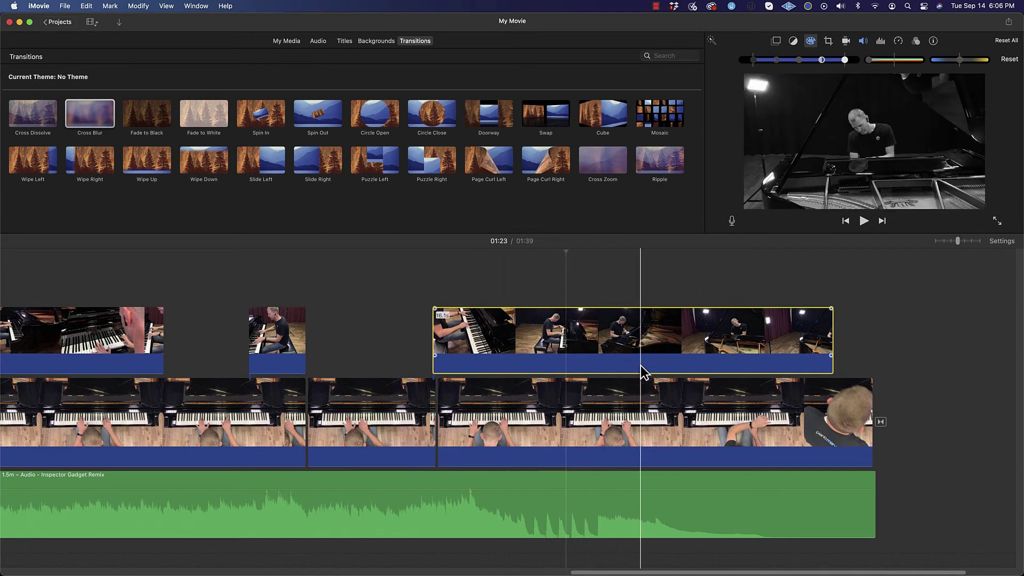
drag(870, 60, 899, 62)
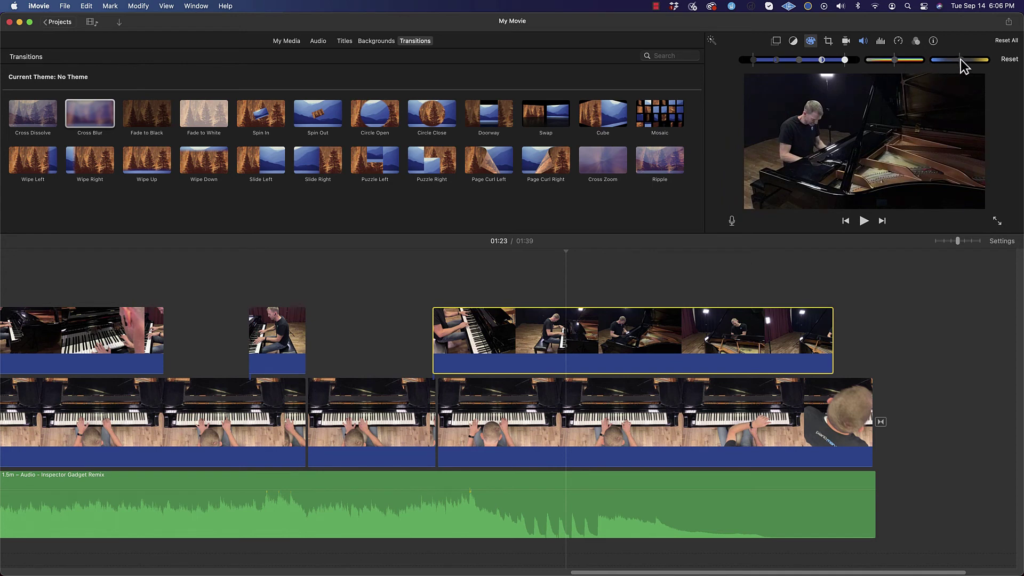
drag(961, 60, 939, 62)
Try a white-balance correction in the colour balance options, then cancel it
click(792, 41)
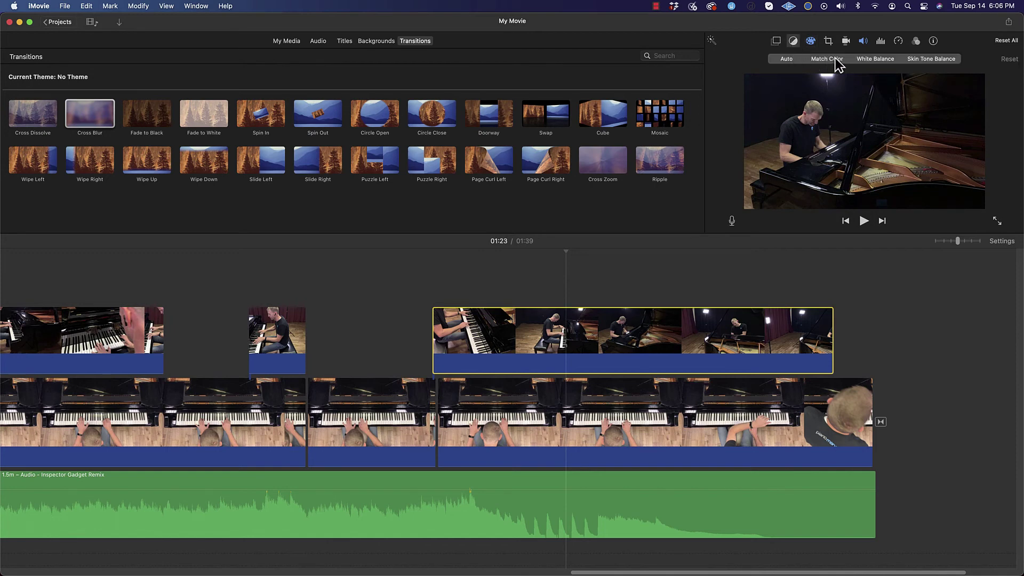
click(889, 58)
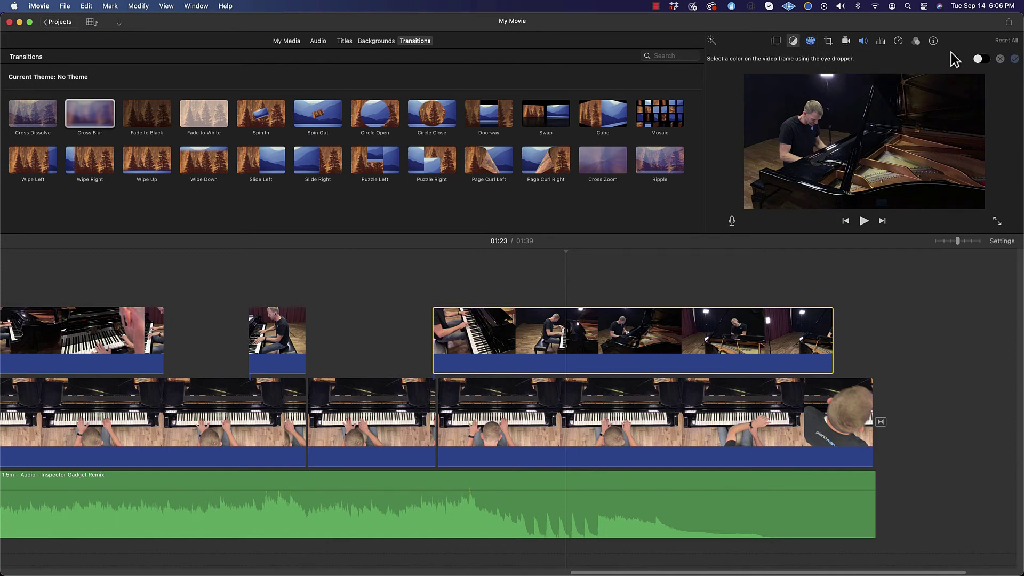
click(1000, 59)
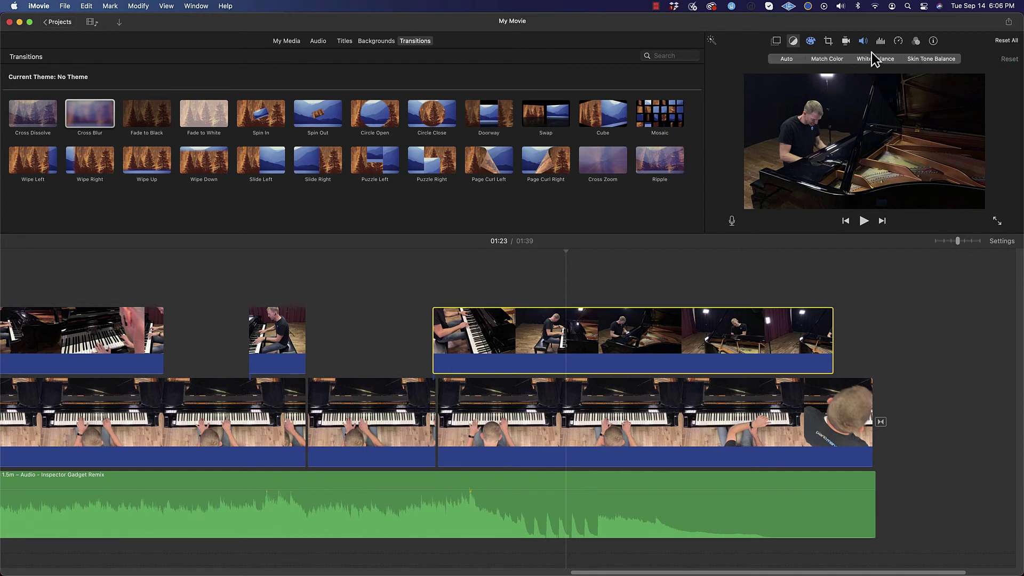
Review the cutaway's overlay opacity, stabilization, volume and equalizer settings
click(776, 42)
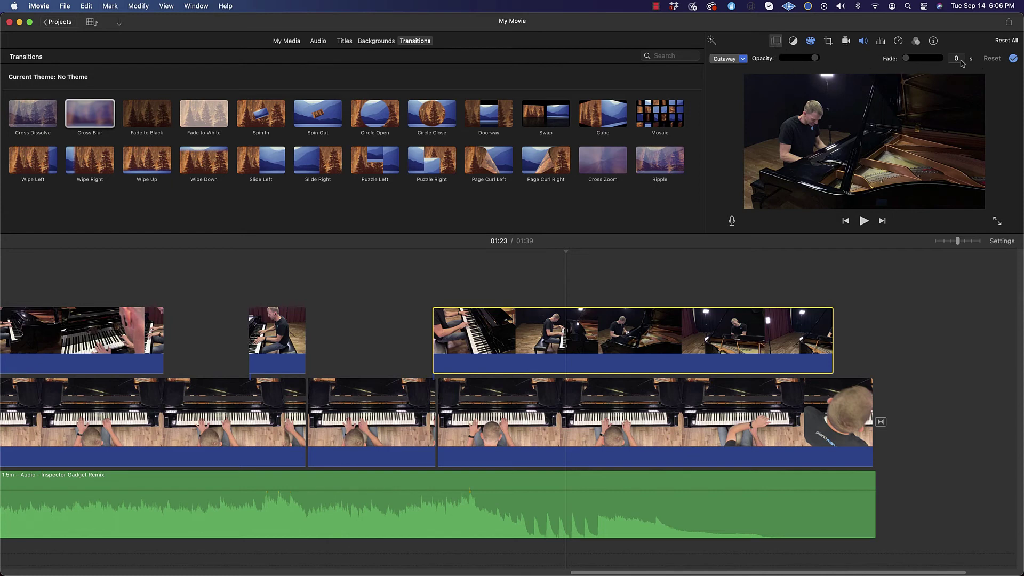
click(846, 41)
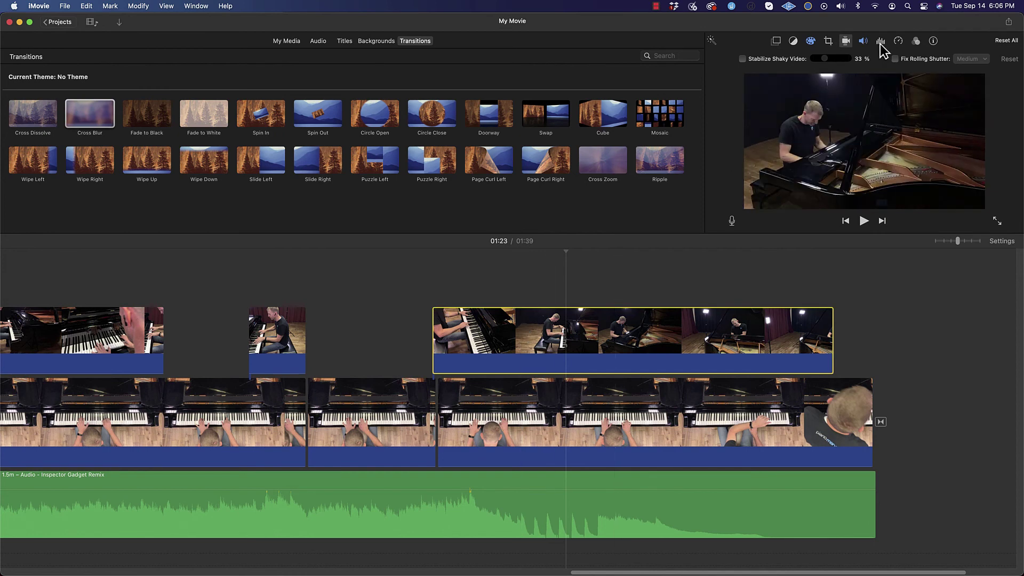
click(863, 41)
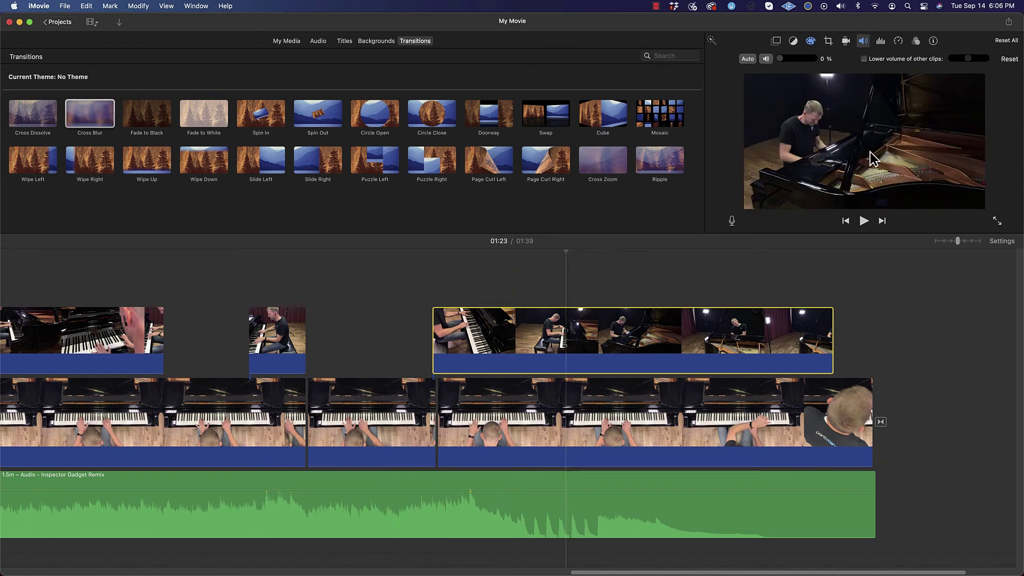
click(882, 41)
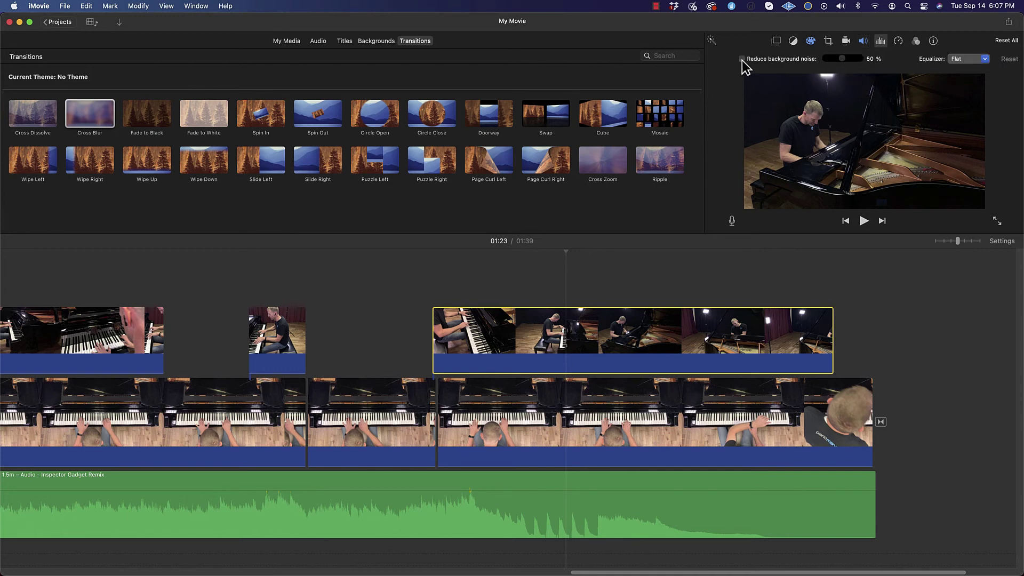
Confirm speed stays Normal and no filter is applied, ending on the Gimbal Cam 16.1 s info
click(898, 42)
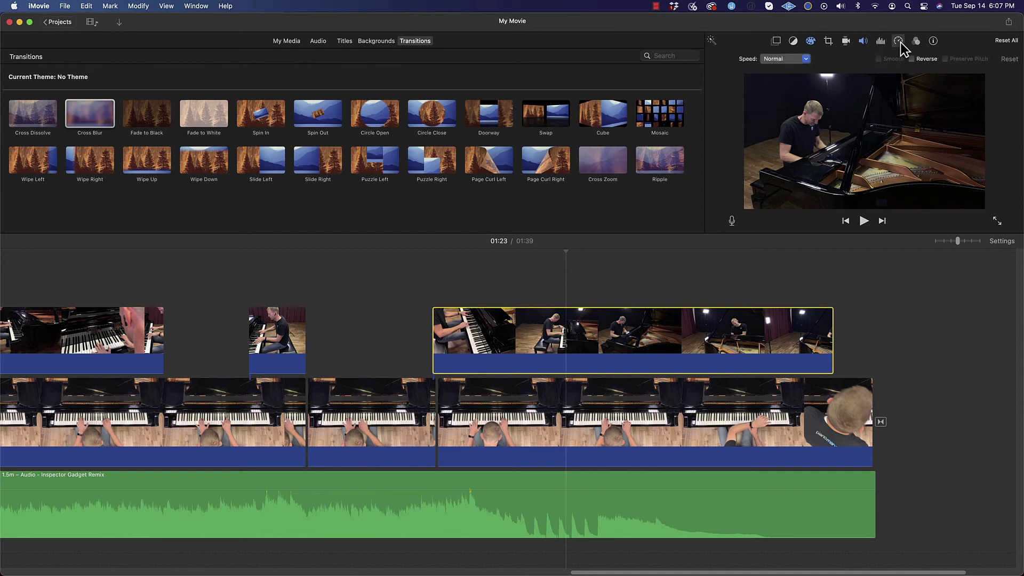
click(806, 60)
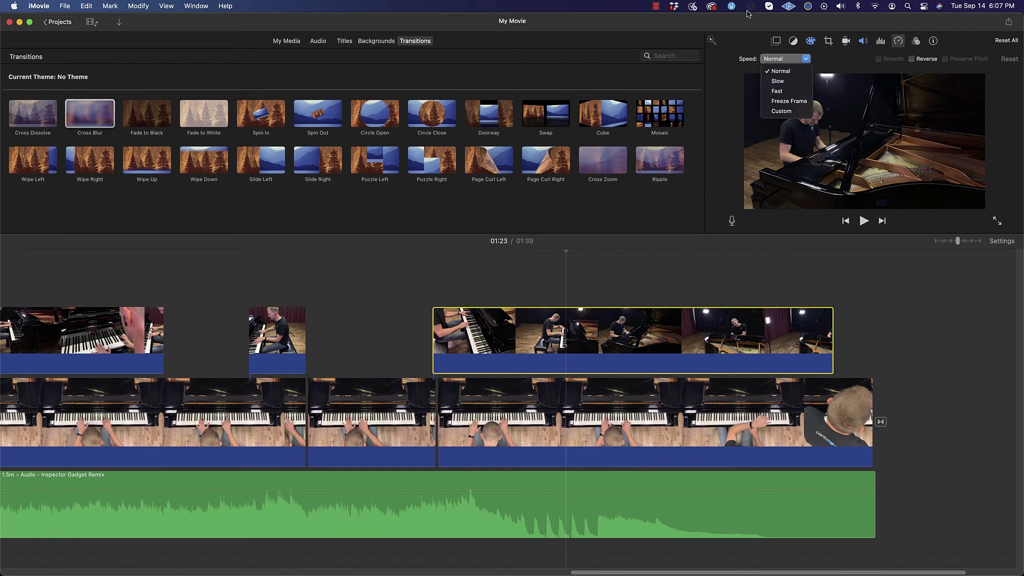
click(958, 41)
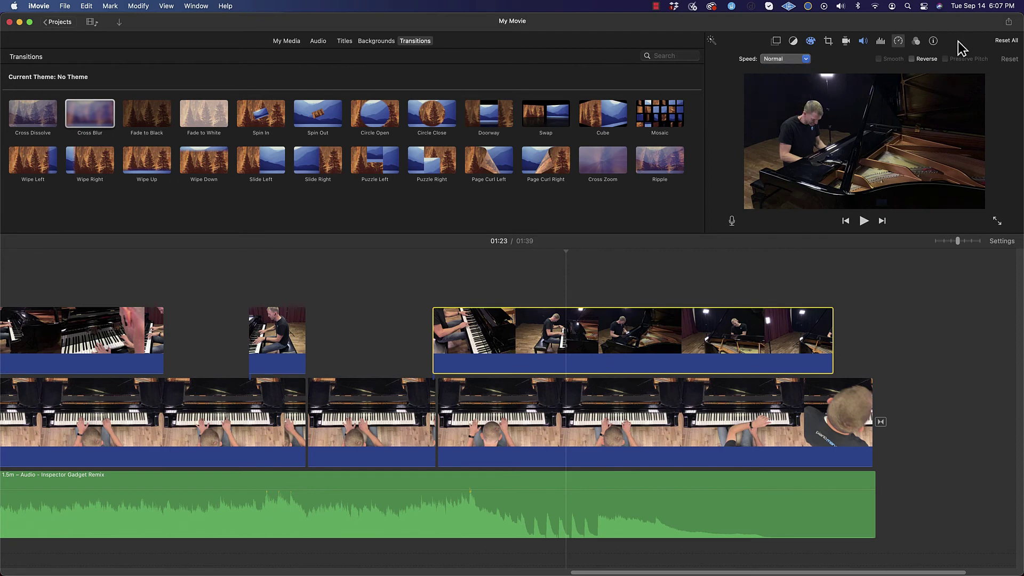
click(919, 42)
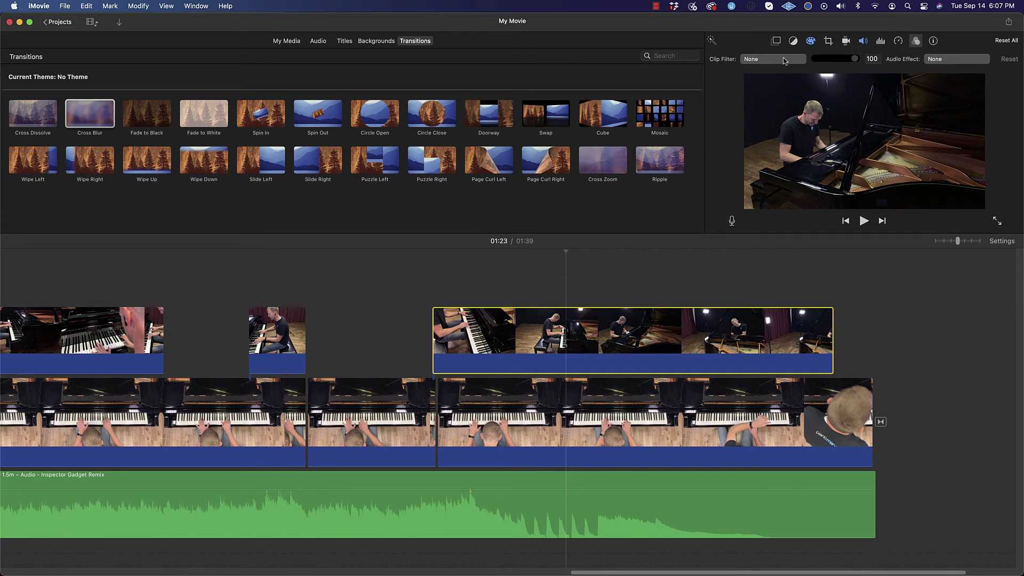
click(933, 43)
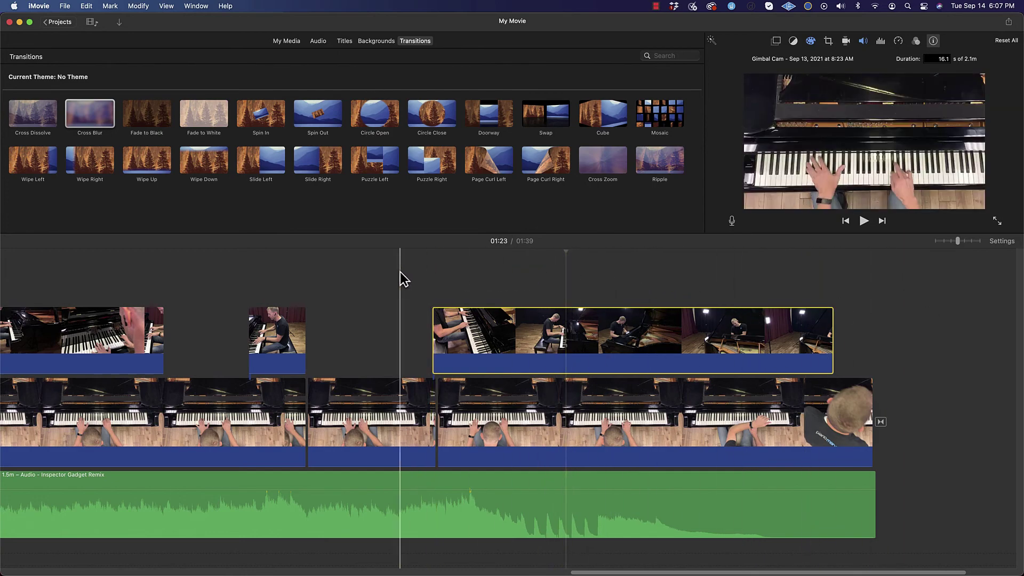
Scroll the timeline left back to the start of the 01:39 project
scroll(386, 271, left, 2)
scroll(386, 271, left, 15)
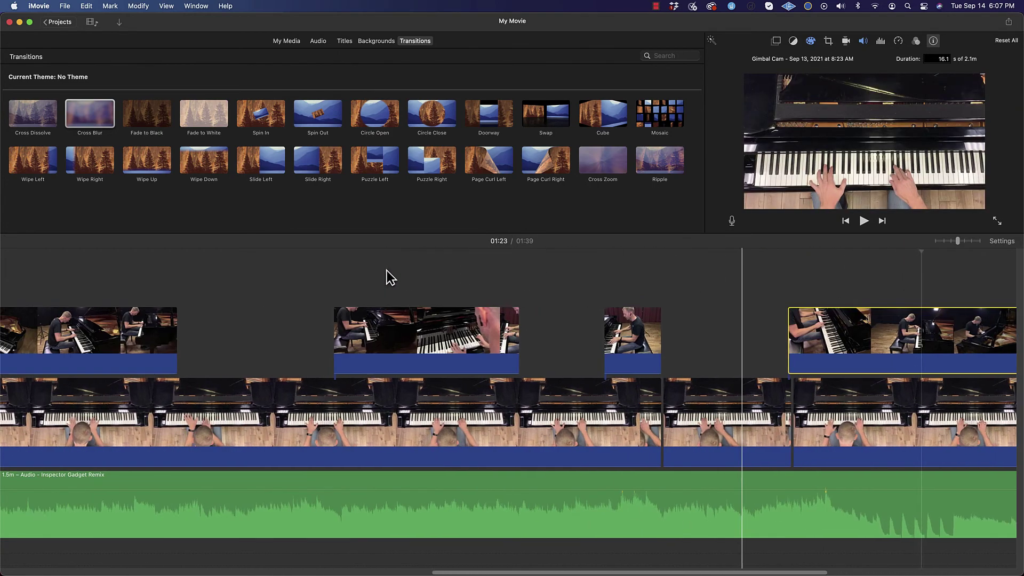
scroll(386, 271, left, 4)
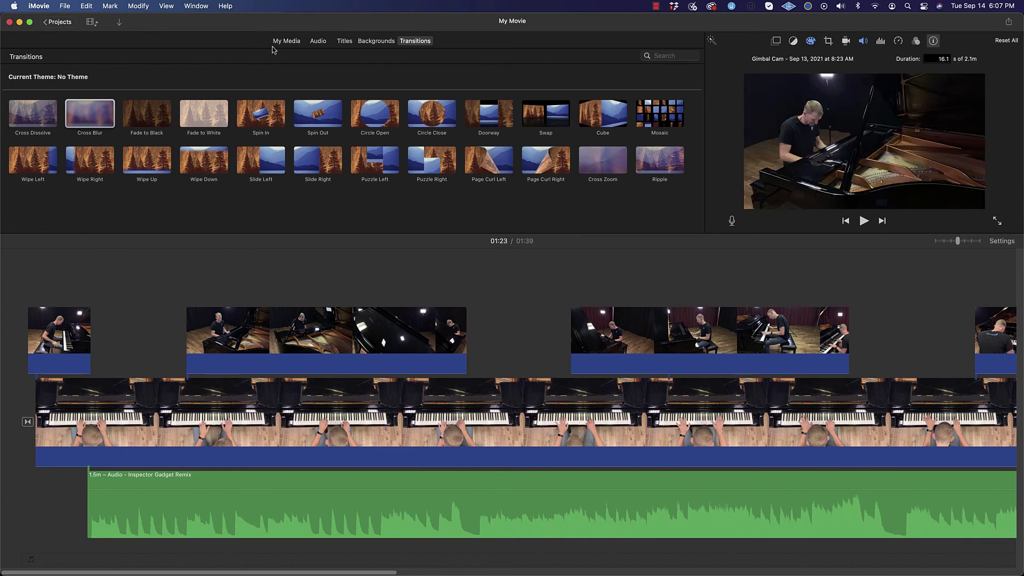
Open the Share File export dialog for My Movie via File > Share > File…
click(63, 6)
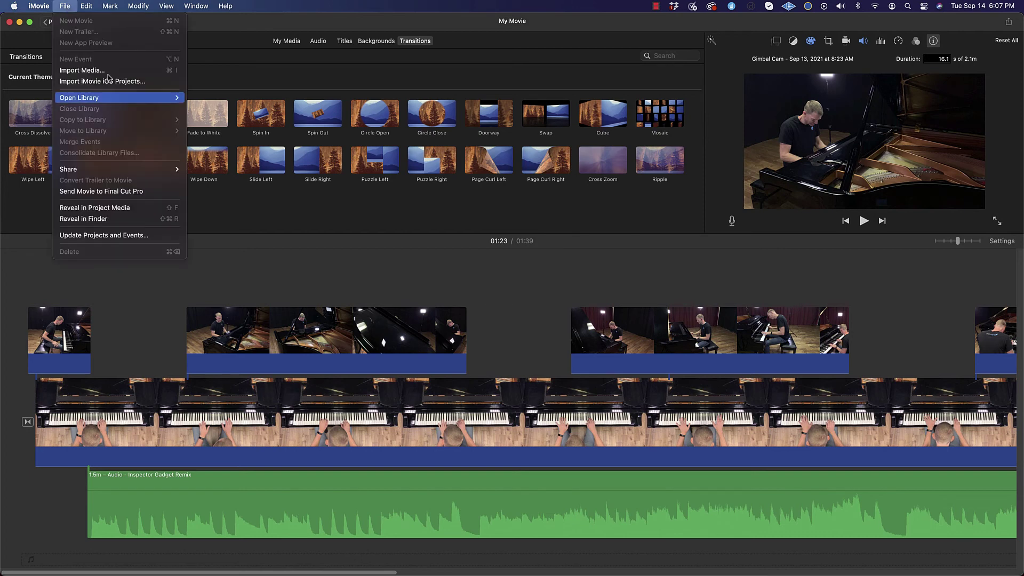
mouse_move(141, 170)
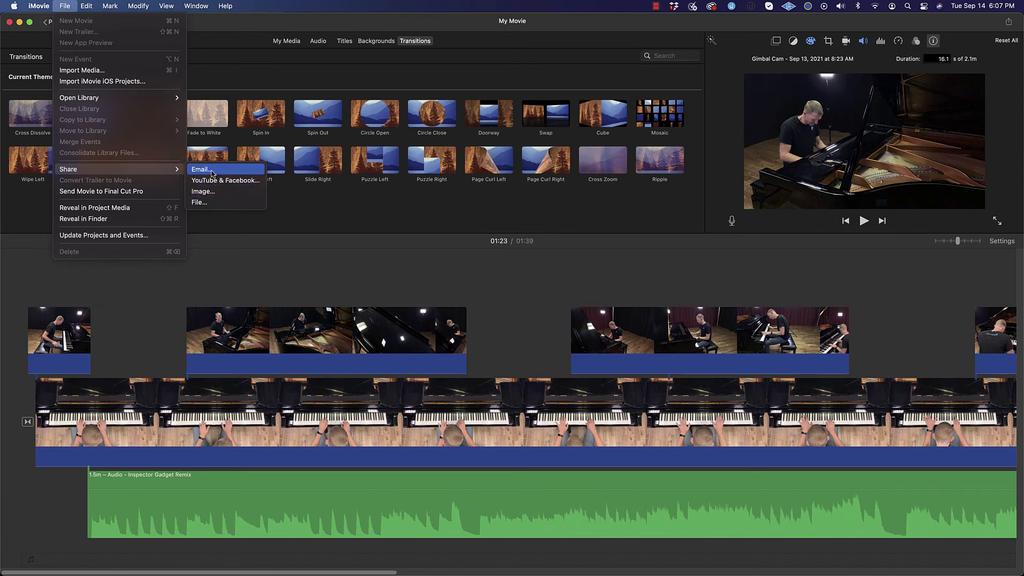
click(198, 203)
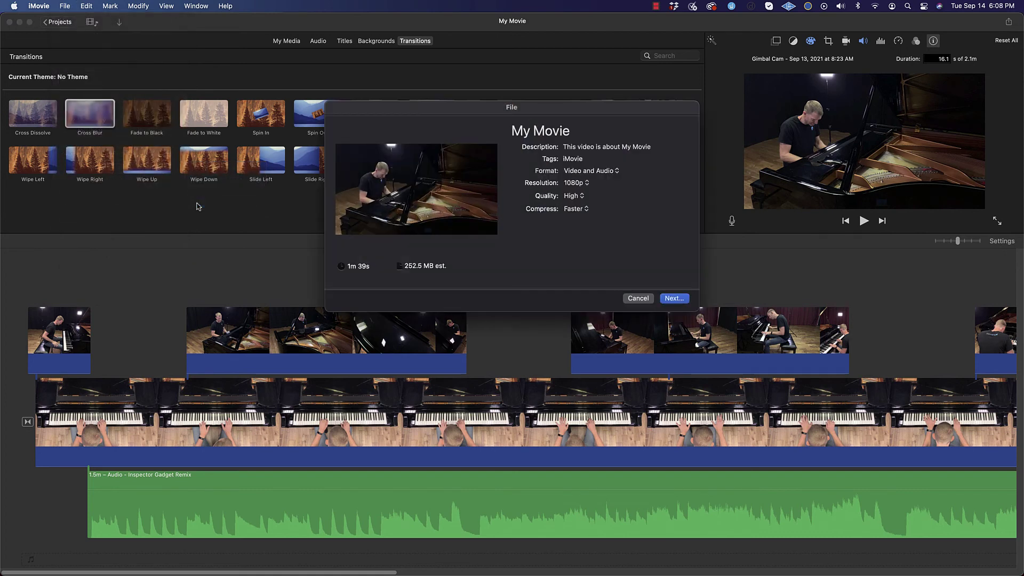
Keep resolution at 1080p and try Best (ProRes) quality before returning to High
click(579, 184)
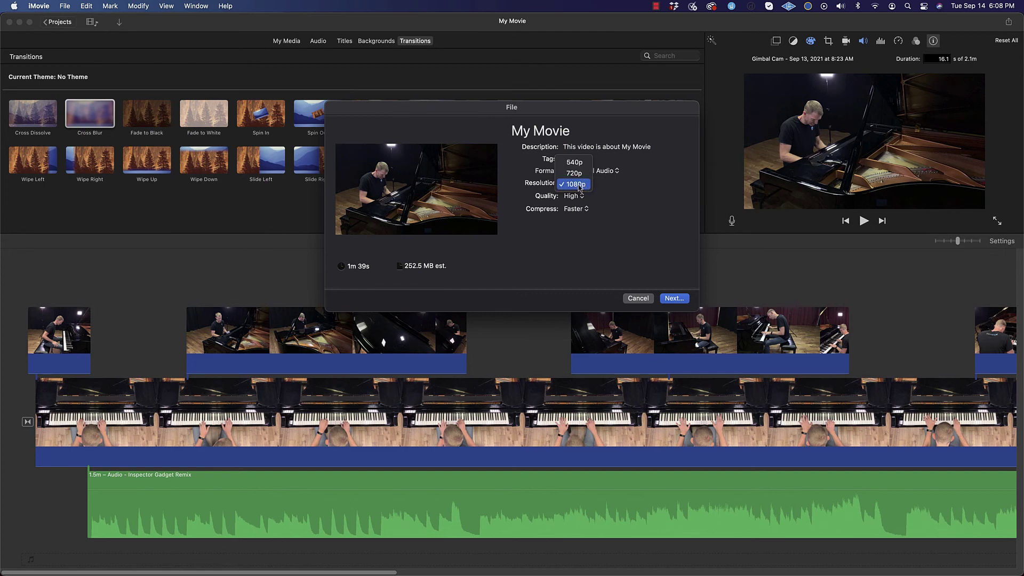
click(615, 188)
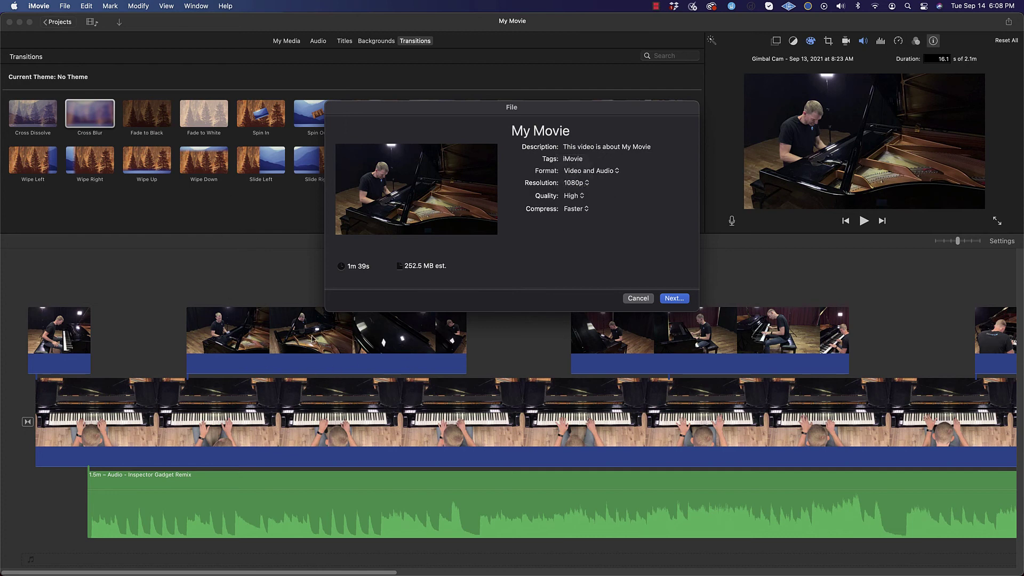
click(579, 198)
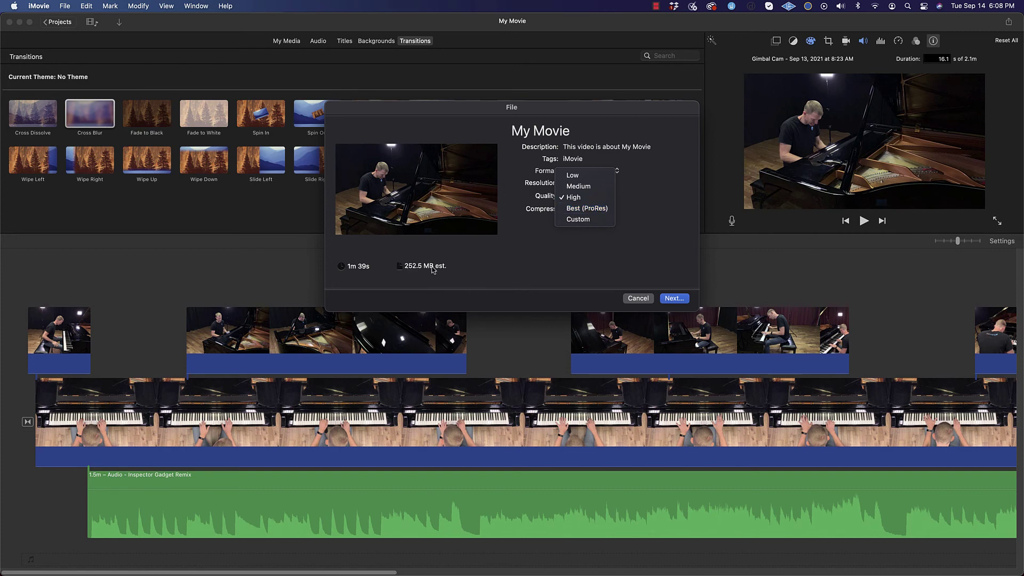
click(593, 209)
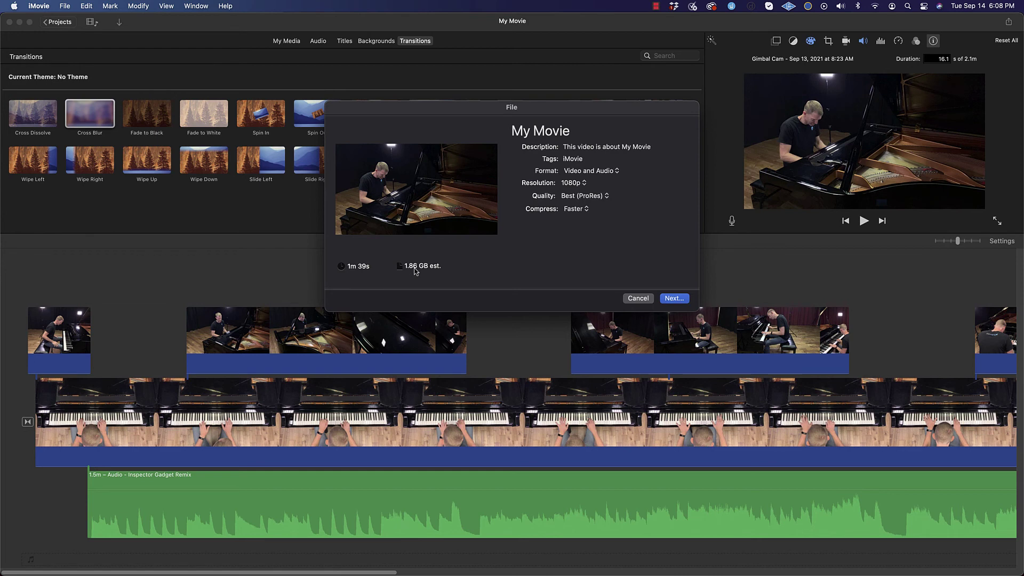
click(580, 197)
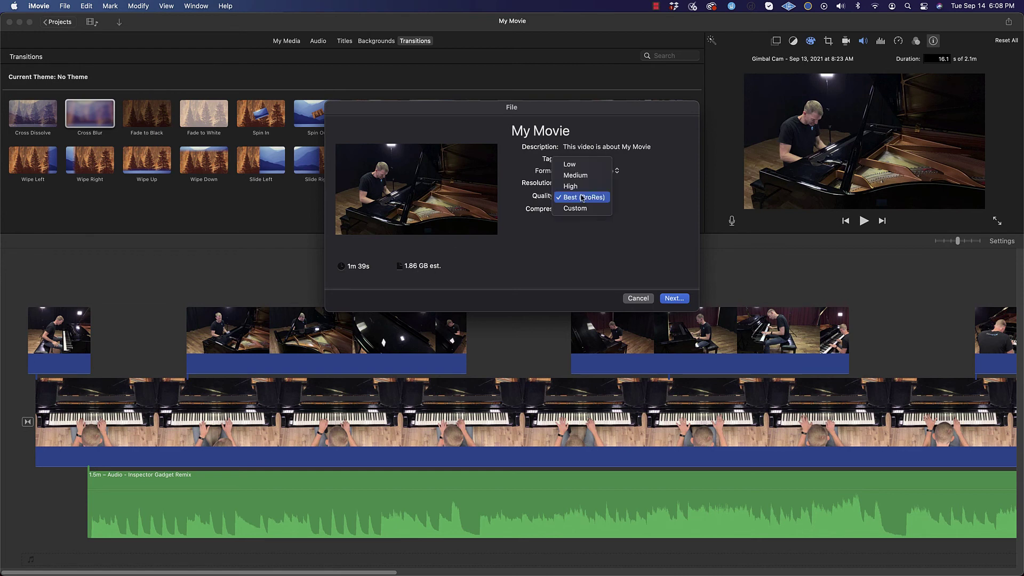
click(574, 184)
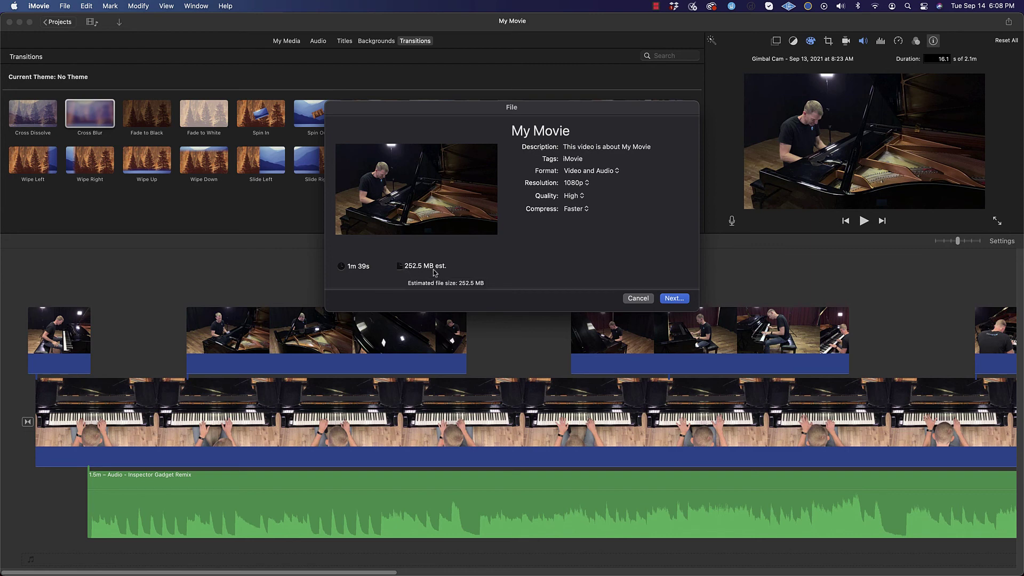
Compare Medium quality's file size, then set quality back to High (252.5 MB)
click(572, 196)
click(573, 186)
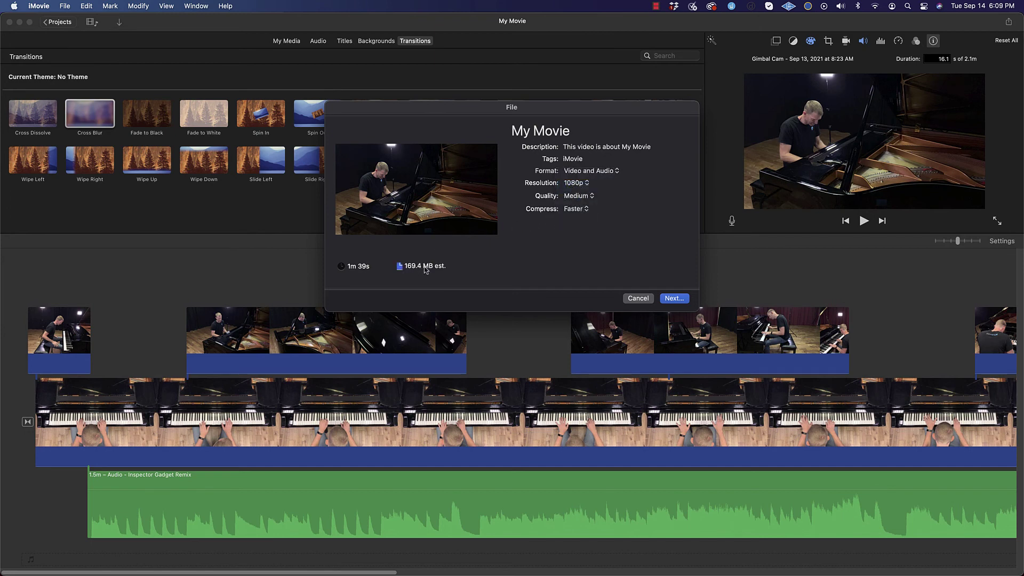
click(580, 197)
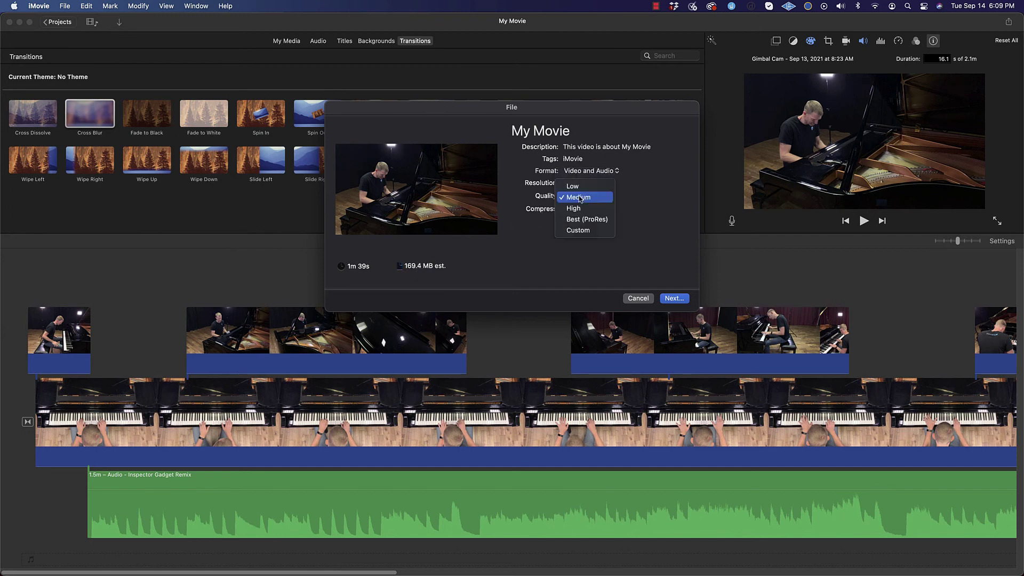
click(579, 208)
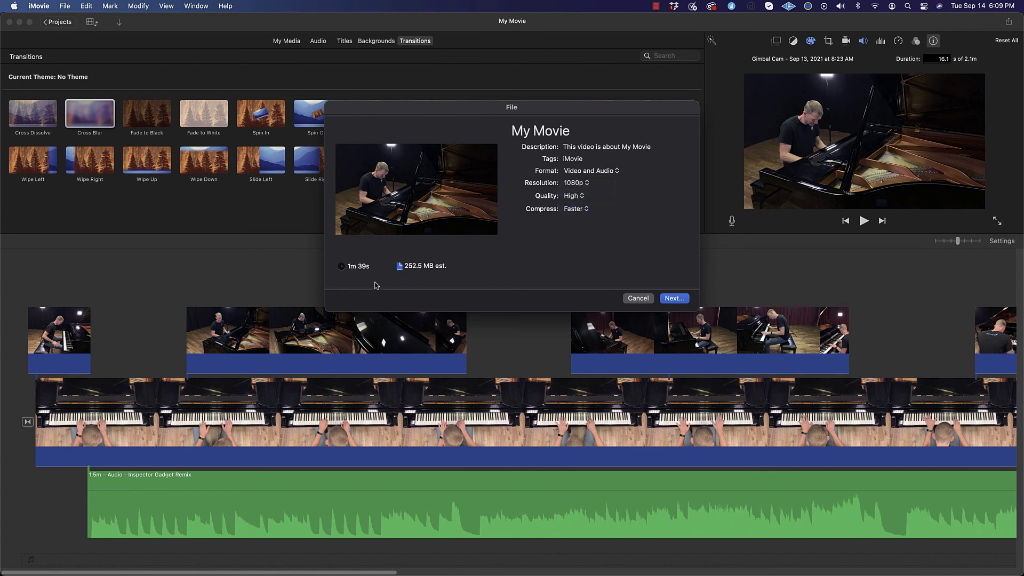
Replace the export description with 'Inspector Gadget'
click(597, 149)
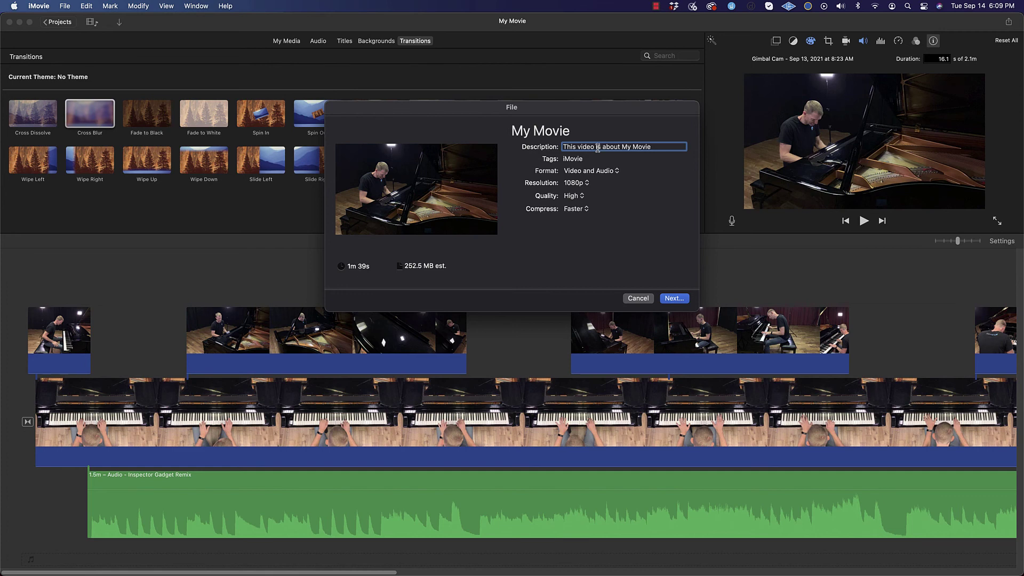
text(ns)
triple_click(598, 148)
text(Inspector Gadget)
Set compression to Better Quality and proceed to the save prompt
click(569, 213)
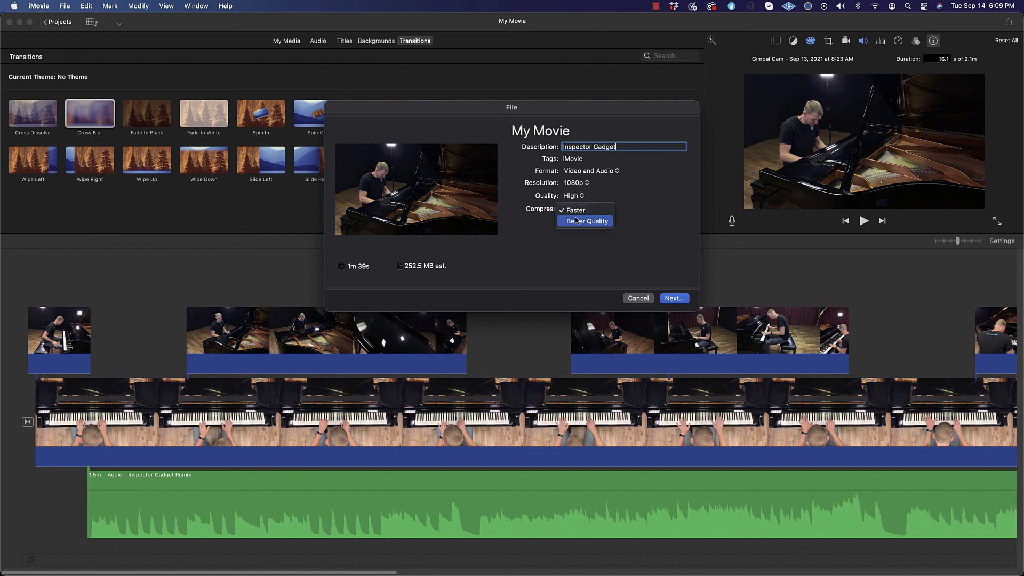
click(580, 223)
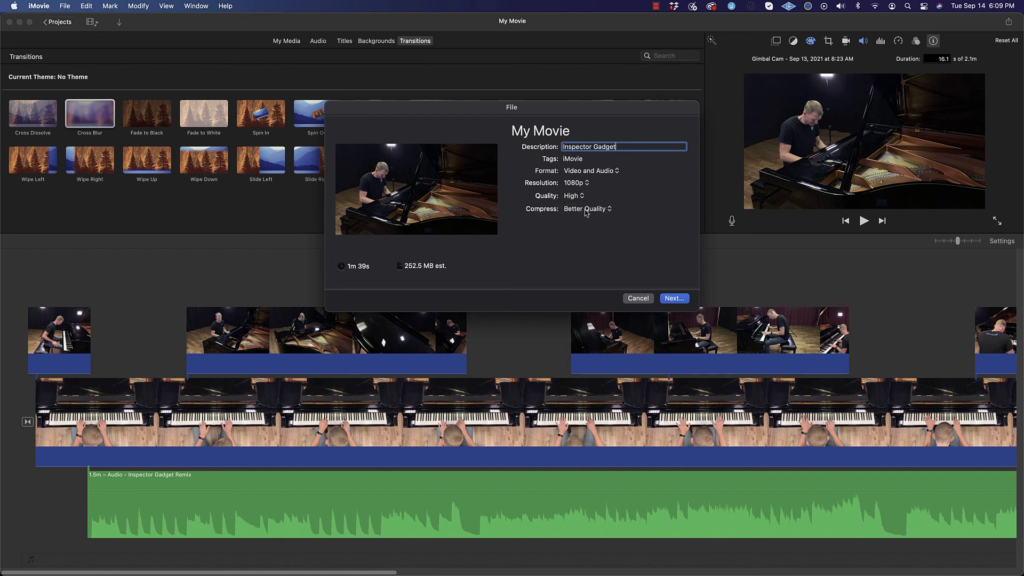
click(593, 210)
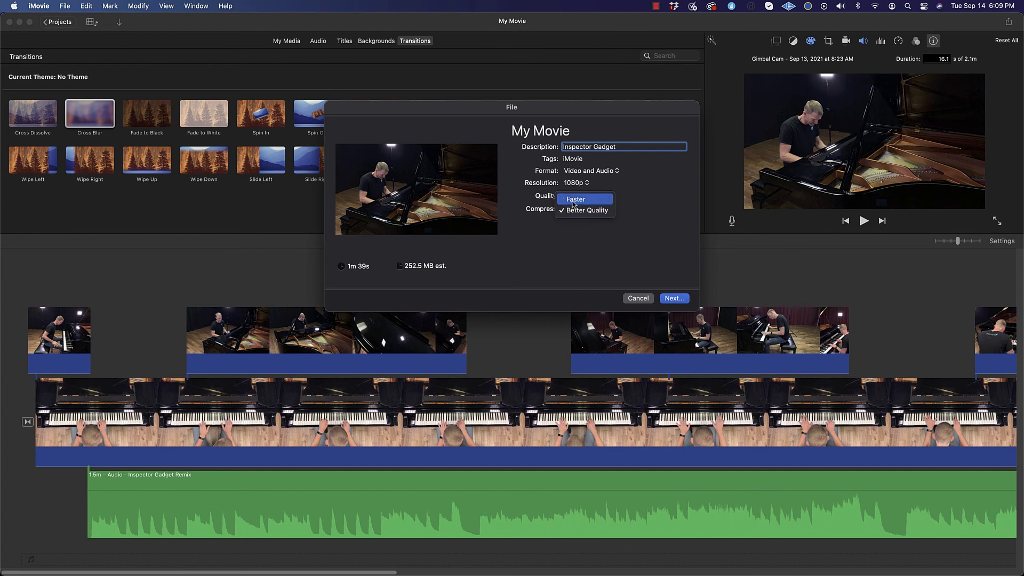
click(555, 251)
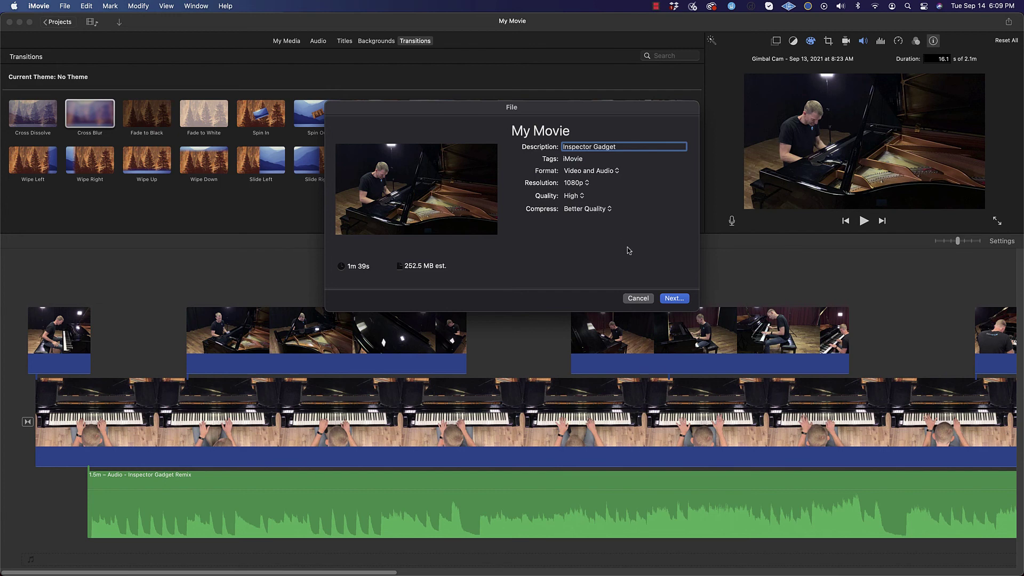
click(674, 298)
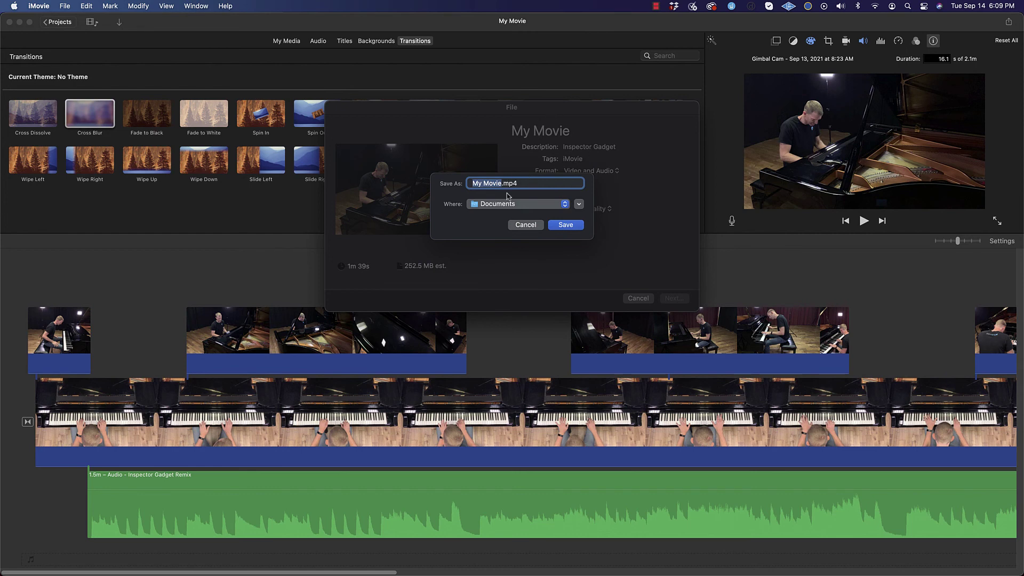
Save the export as 'Inspector Gadget' in Documents to start exporting
key(BackSpace)
text(Inspector Gadget)
click(561, 223)
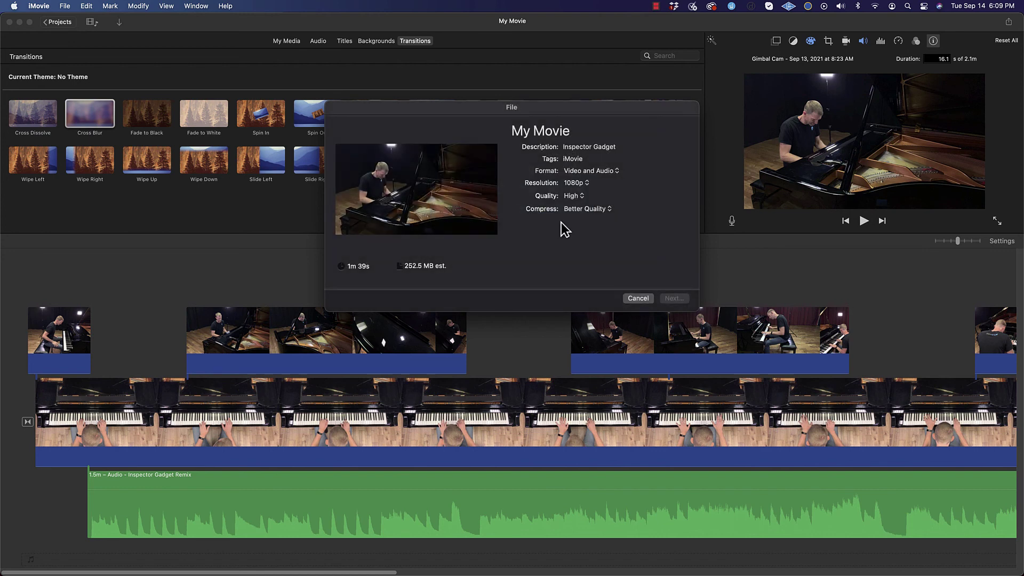
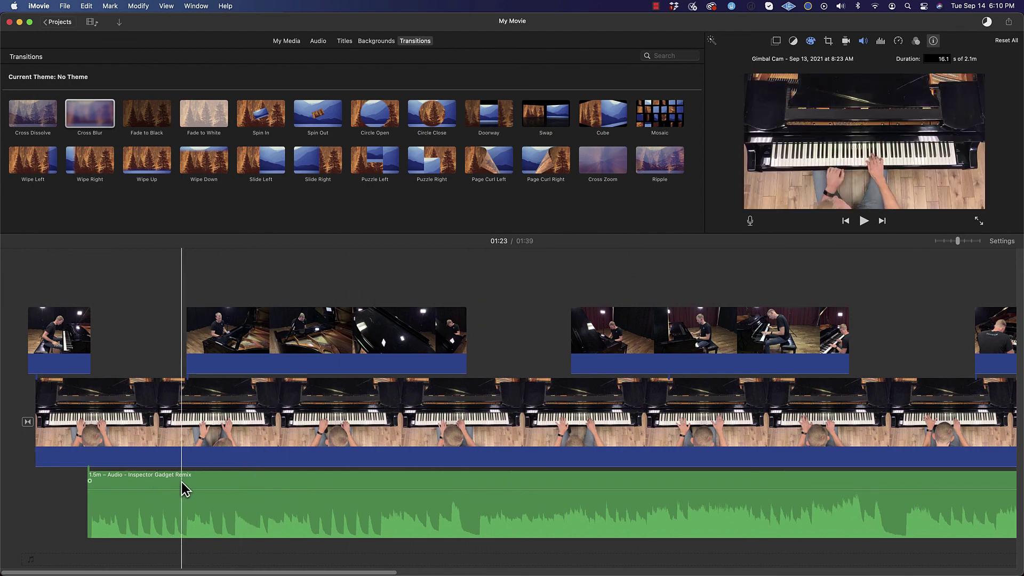
Check both piano cutaway clips and the main overhead piano clip while the My Movie export completes
click(294, 349)
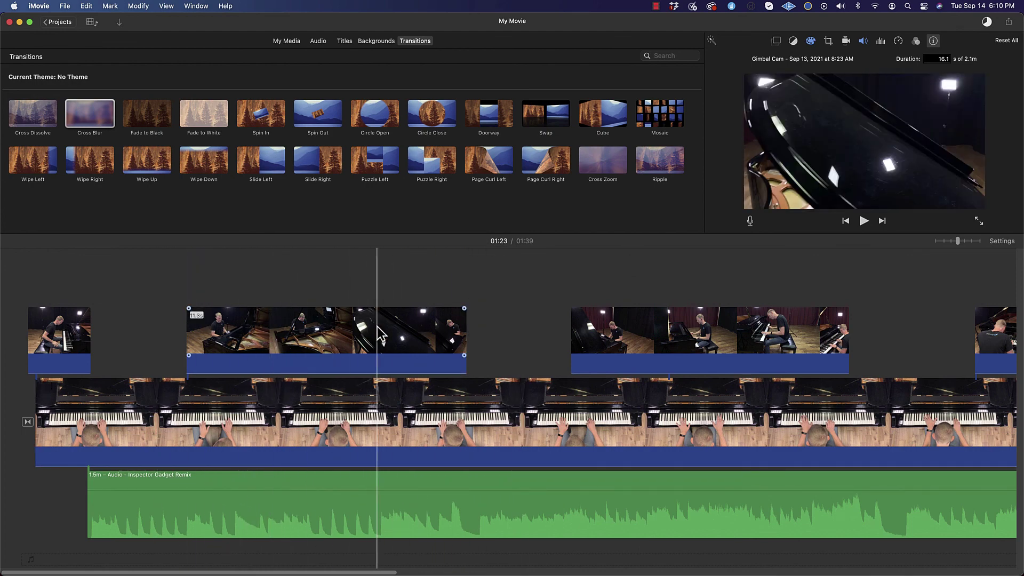
click(368, 413)
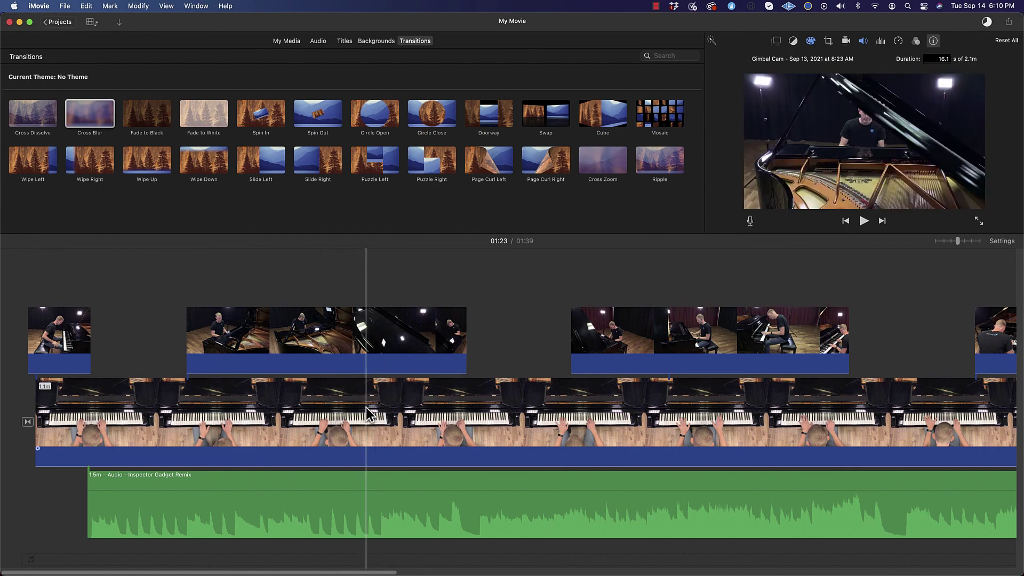
click(623, 332)
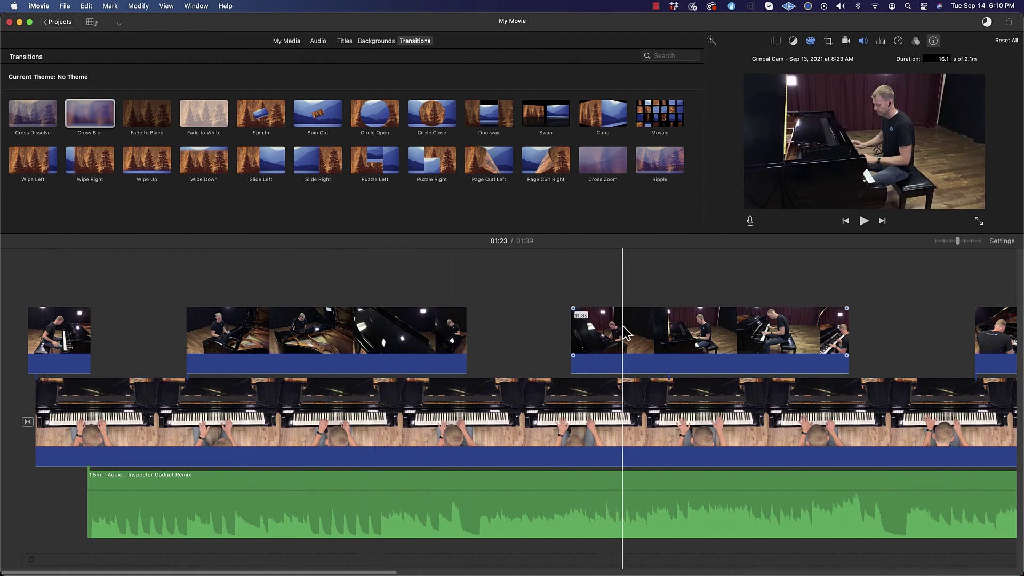
click(515, 406)
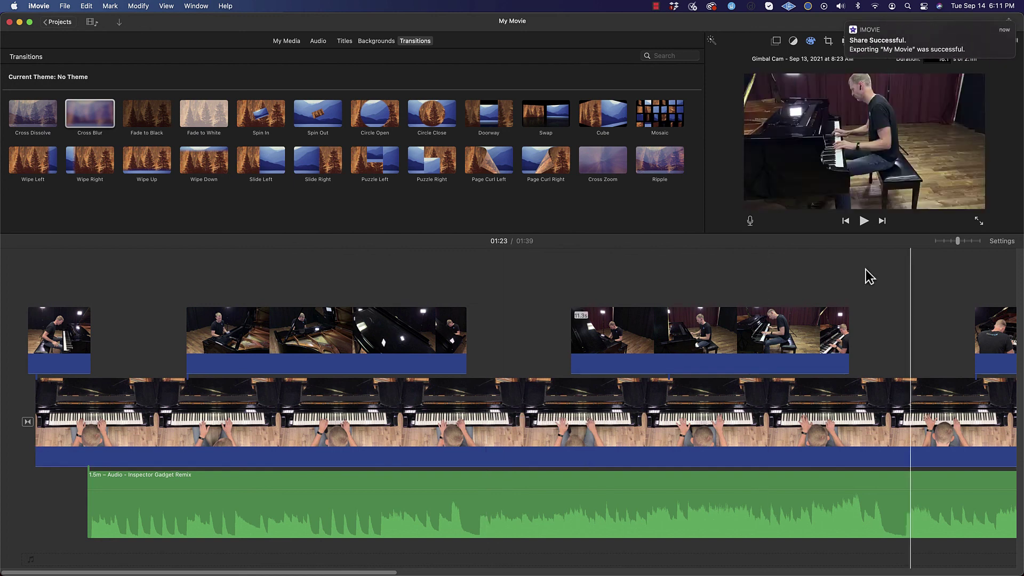
Reveal the exported Inspector Gadget.mp4 in Finder from the export notification
mouse_move(923, 43)
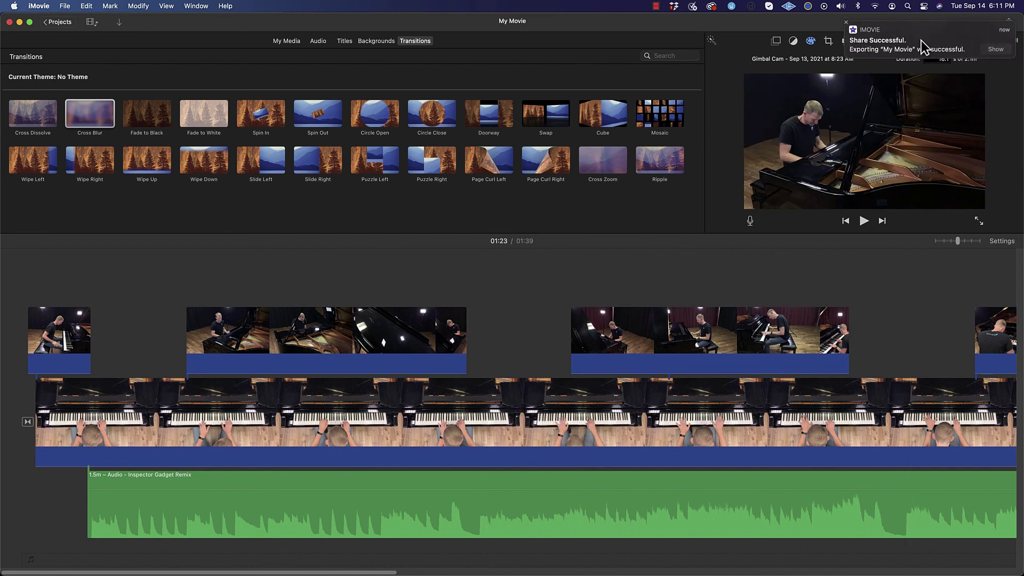
click(995, 49)
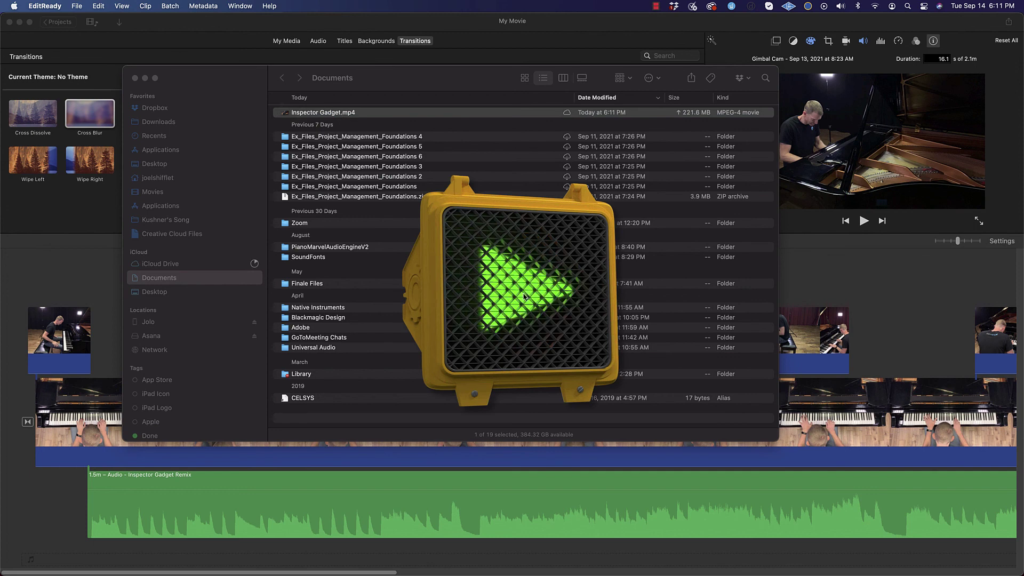
drag(524, 297, 523, 297)
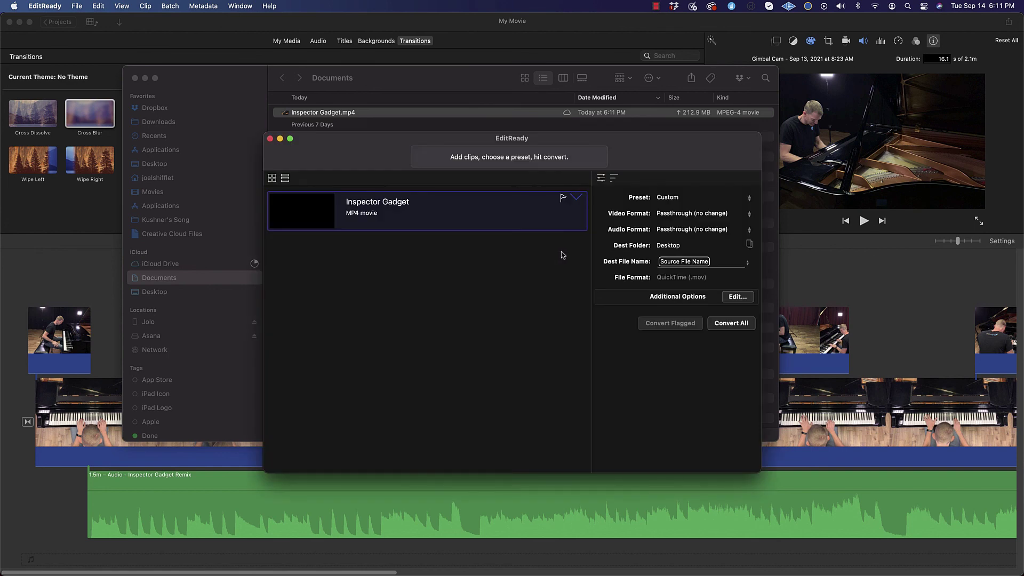
Close EditReady and open Inspector Gadget.mp4 with QuickTime Player.app
click(270, 139)
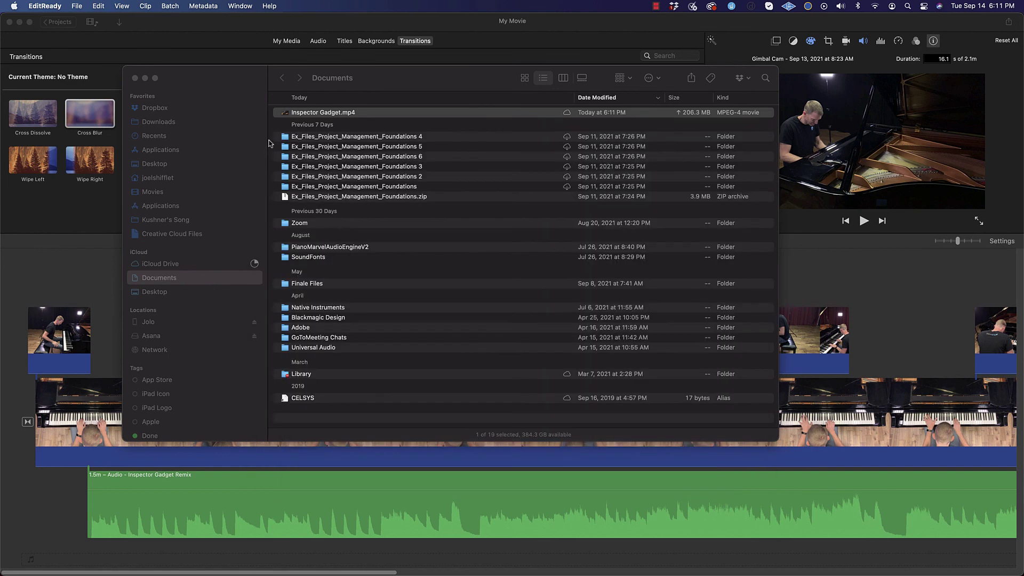
right_click(324, 114)
mouse_move(406, 130)
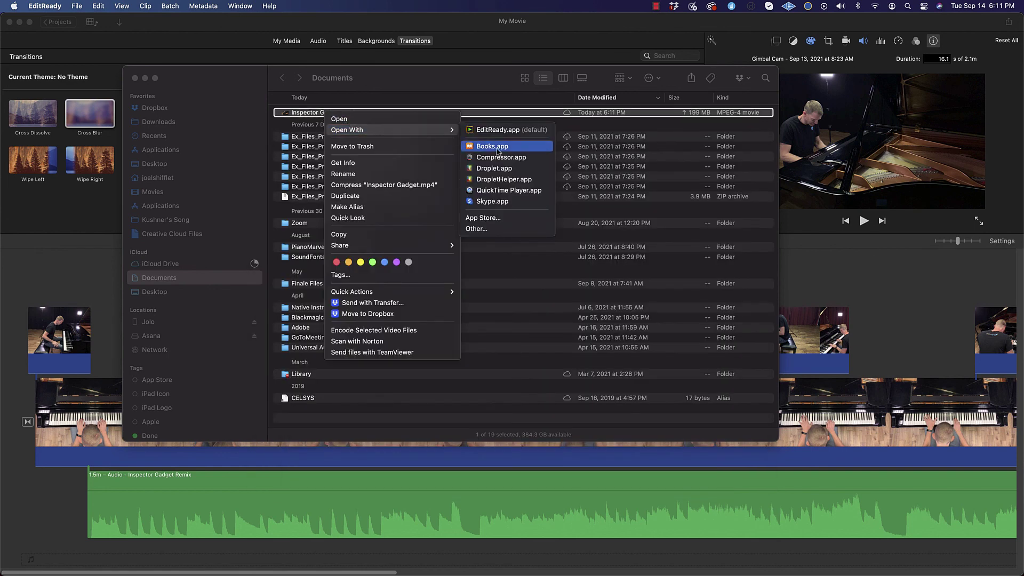
click(509, 192)
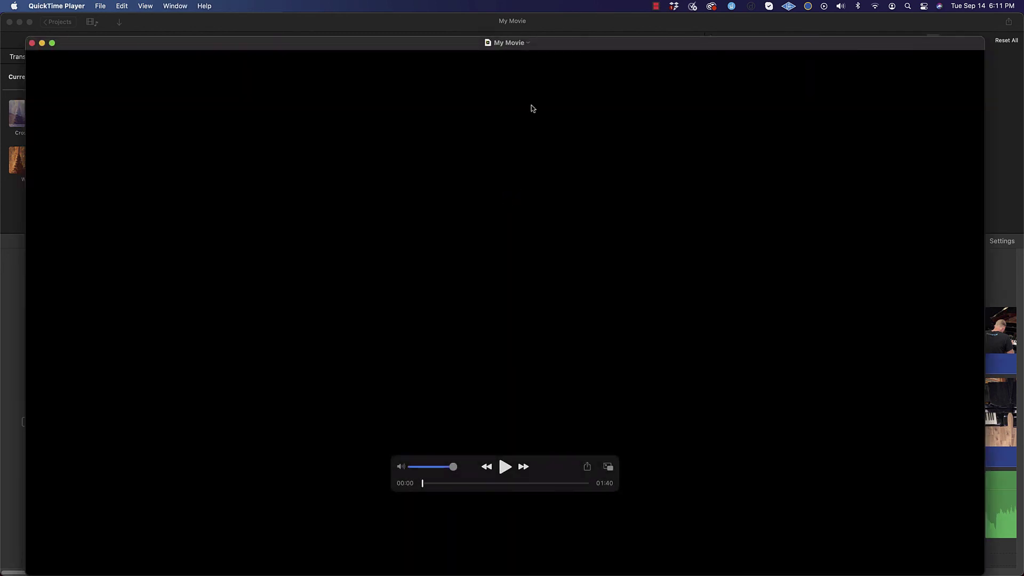
Play the movie in QuickTime Player, skipping ahead to 01:23 and letting it run to 01:40
drag(542, 48, 531, 21)
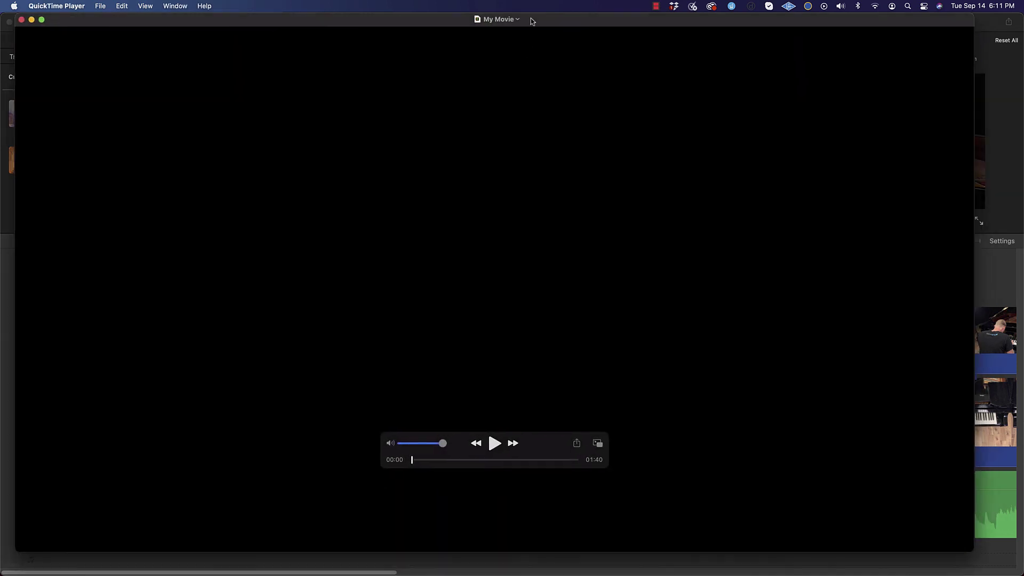
click(494, 444)
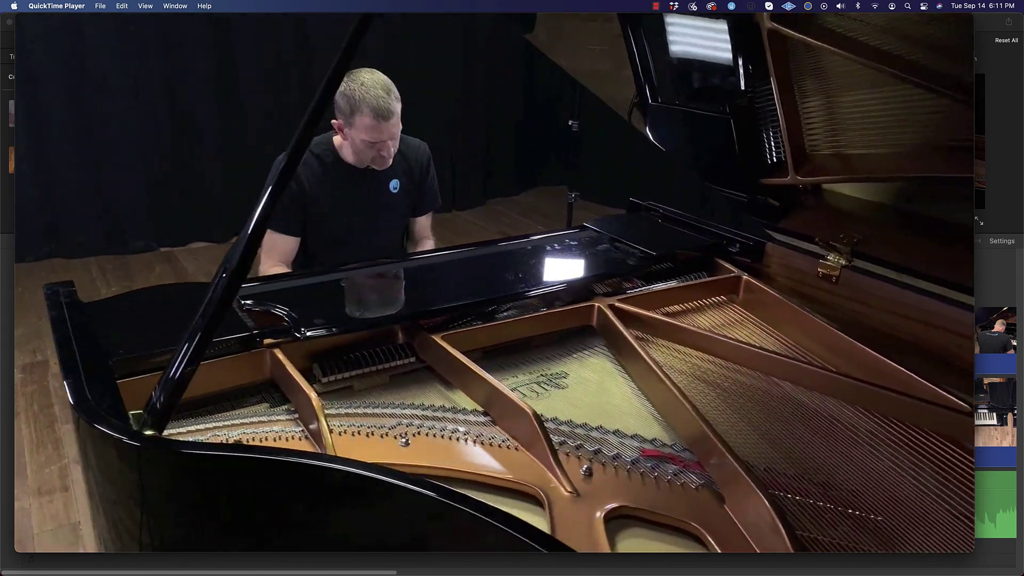
mouse_move(486, 478)
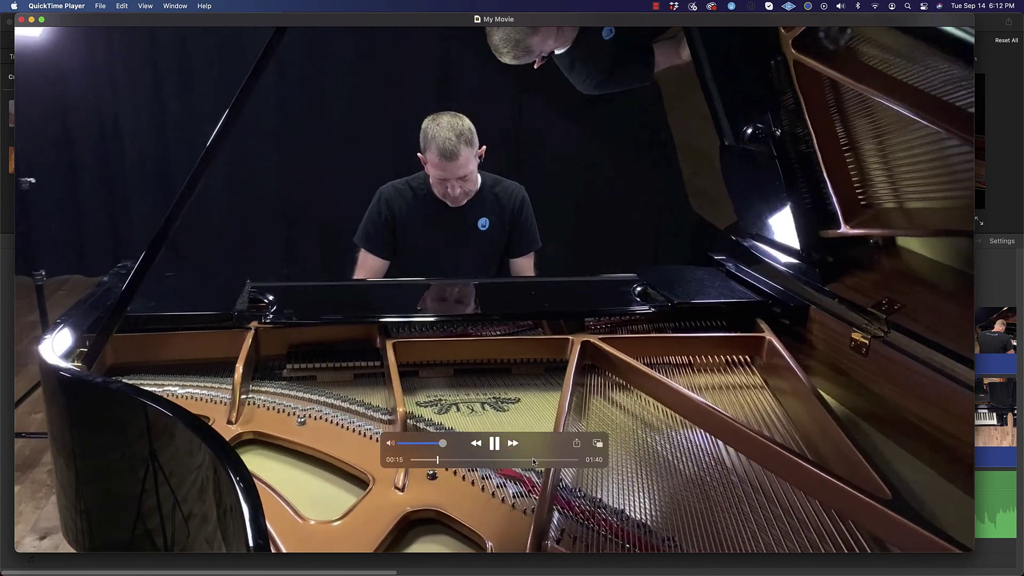
click(550, 459)
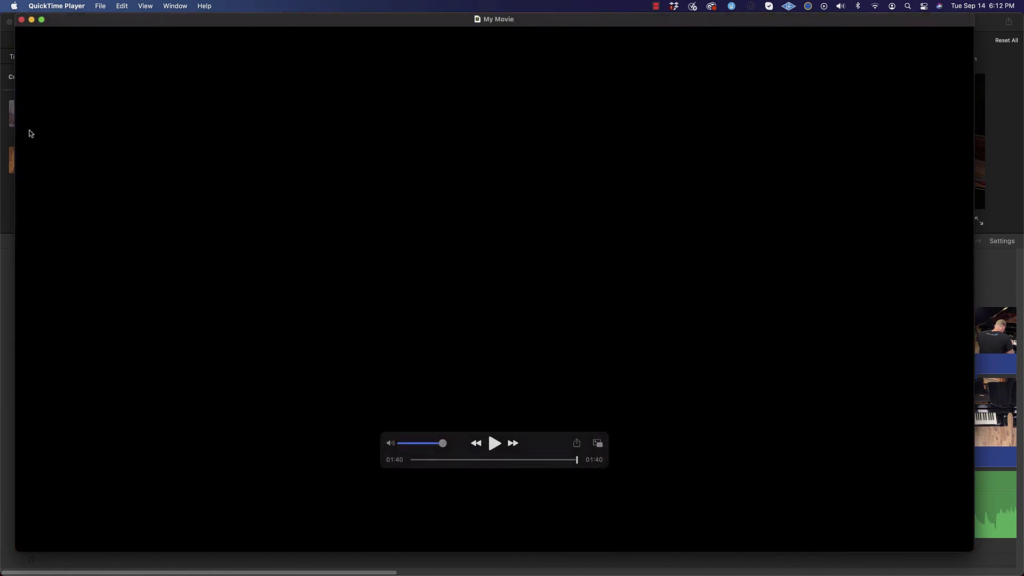
Close the QuickTime movie window and bring iMovie's My Movie project back to the front
click(22, 21)
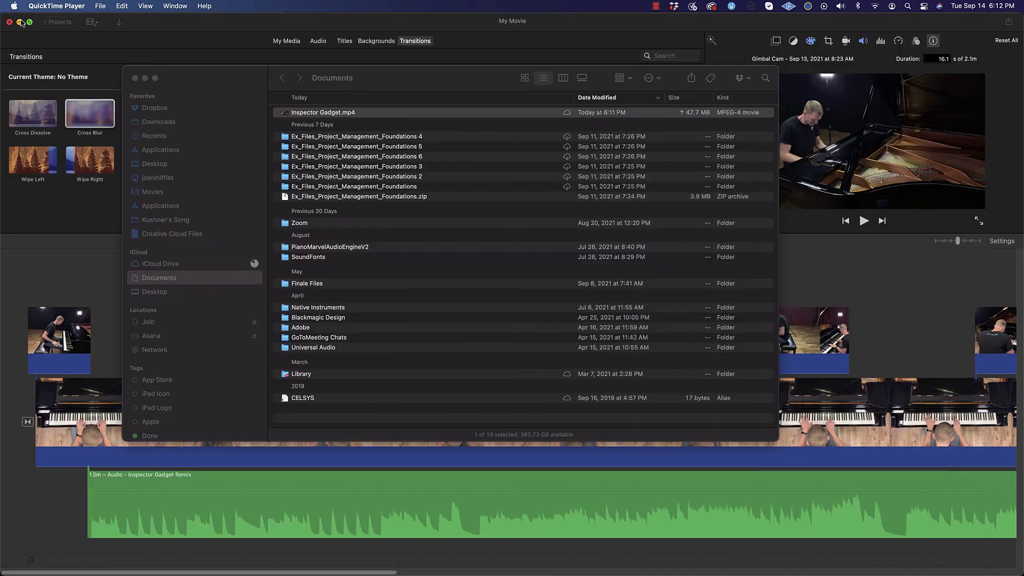
click(674, 23)
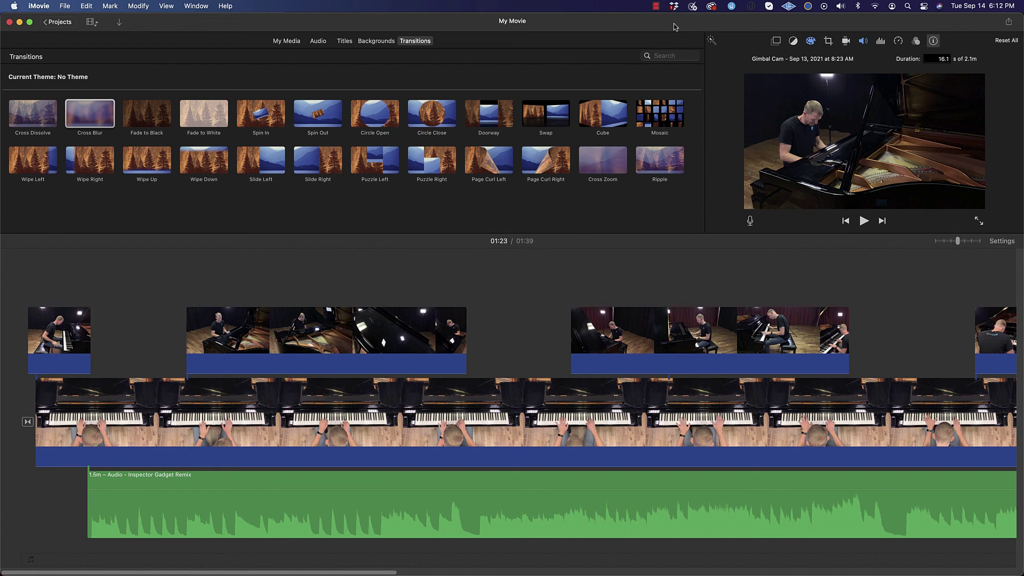
click(656, 7)
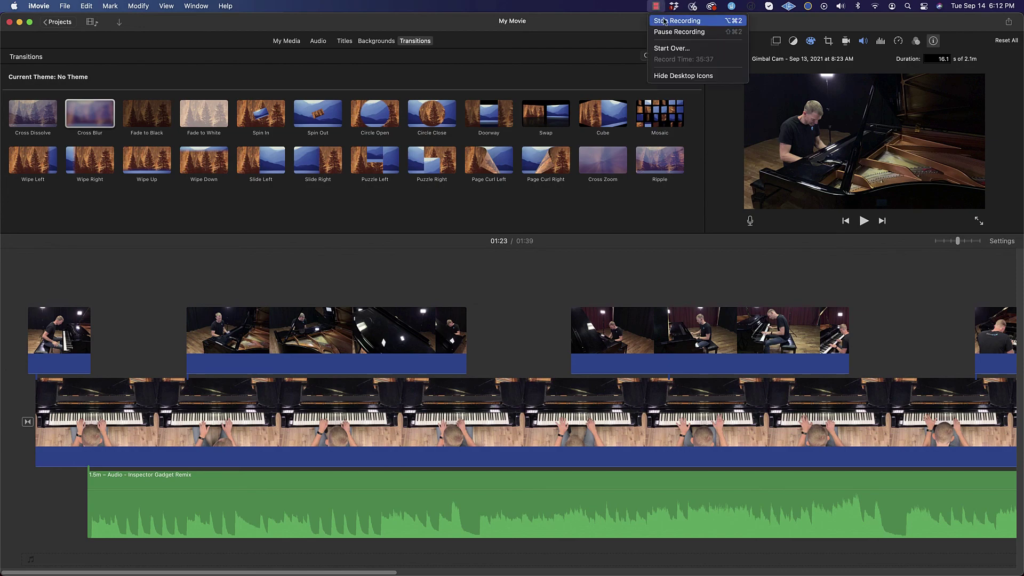